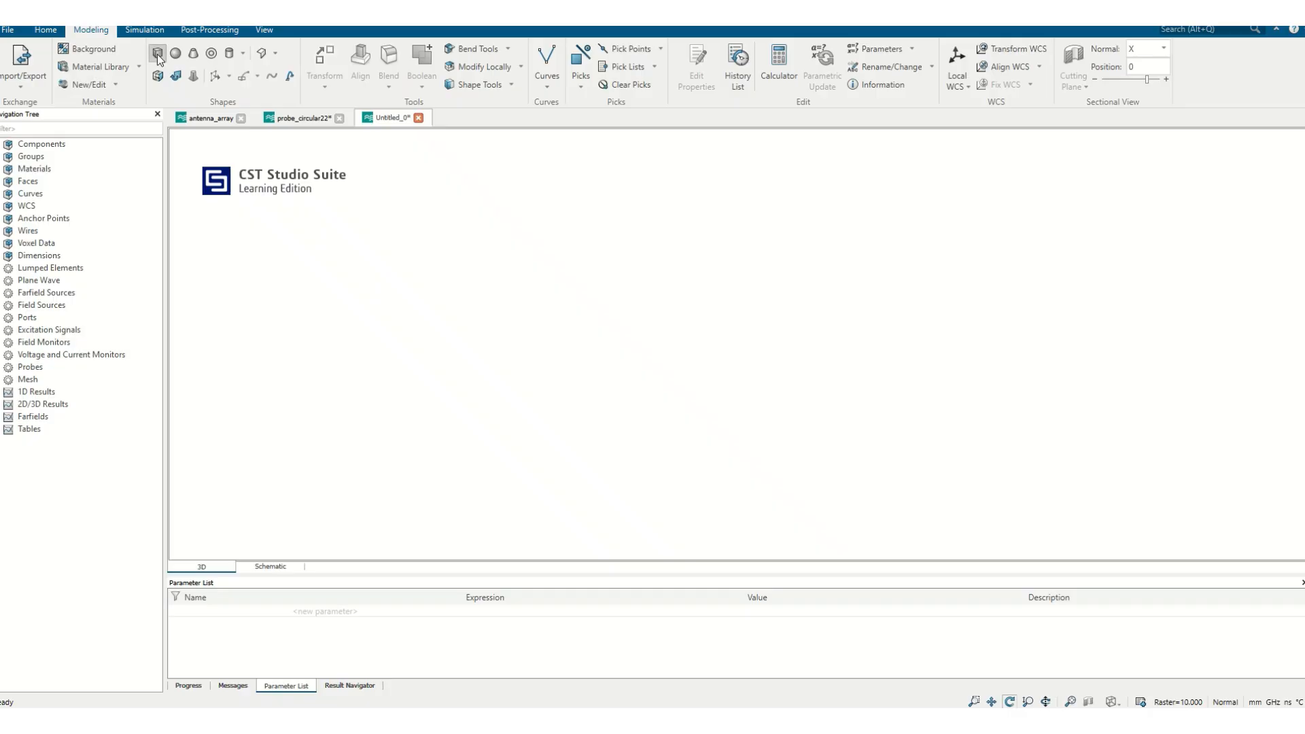
click(213, 55)
click(156, 55)
click(157, 54)
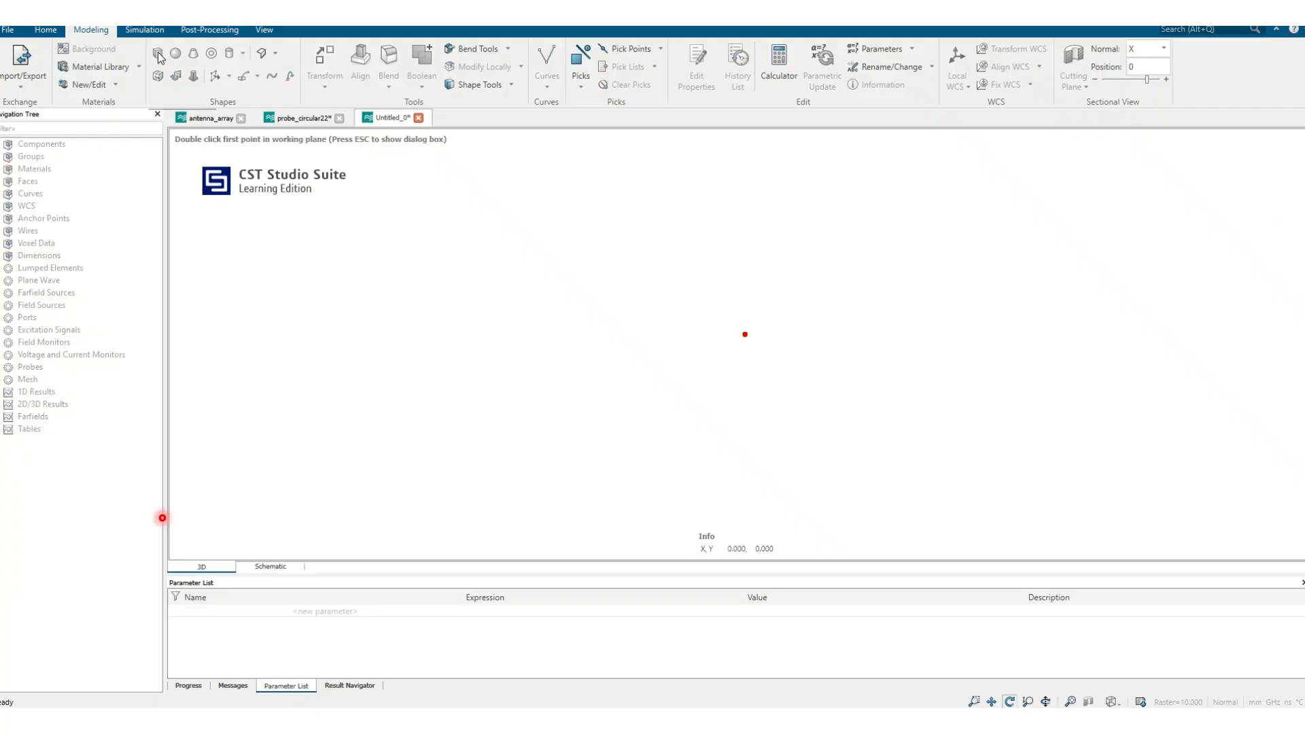
double_click(455, 399)
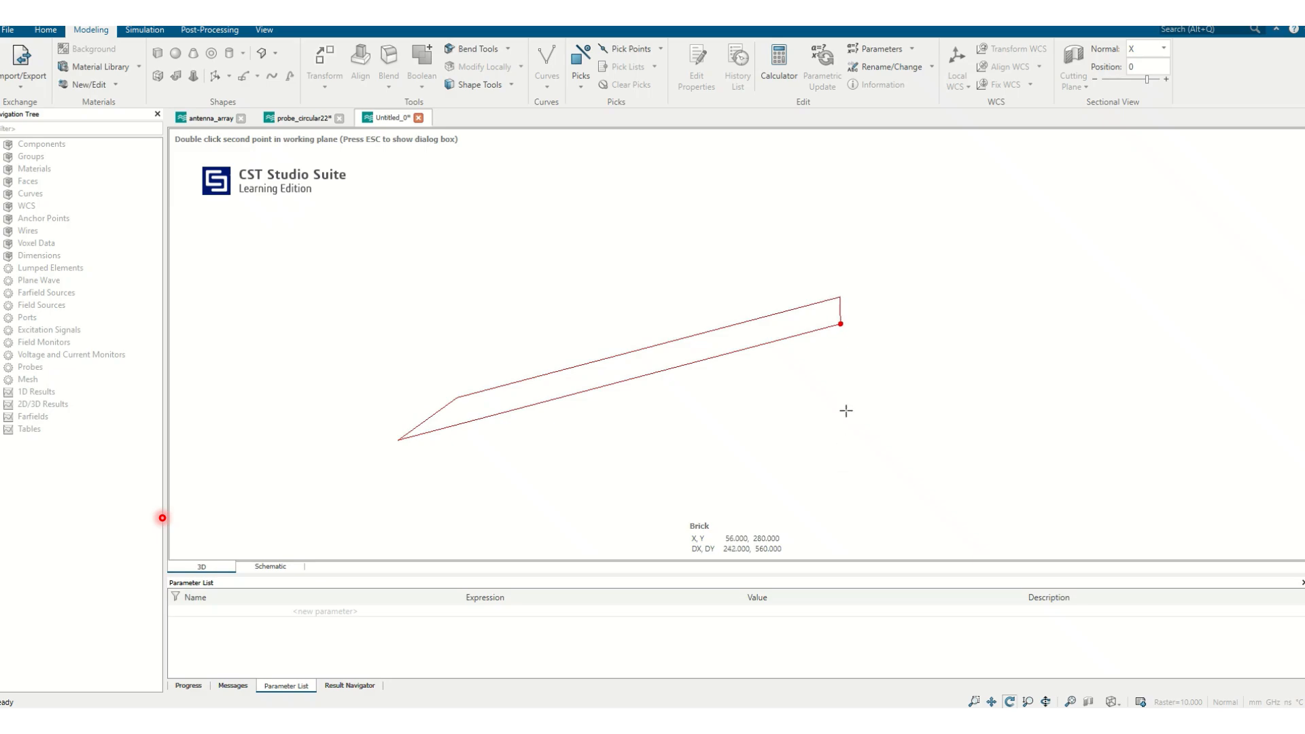
double_click(791, 330)
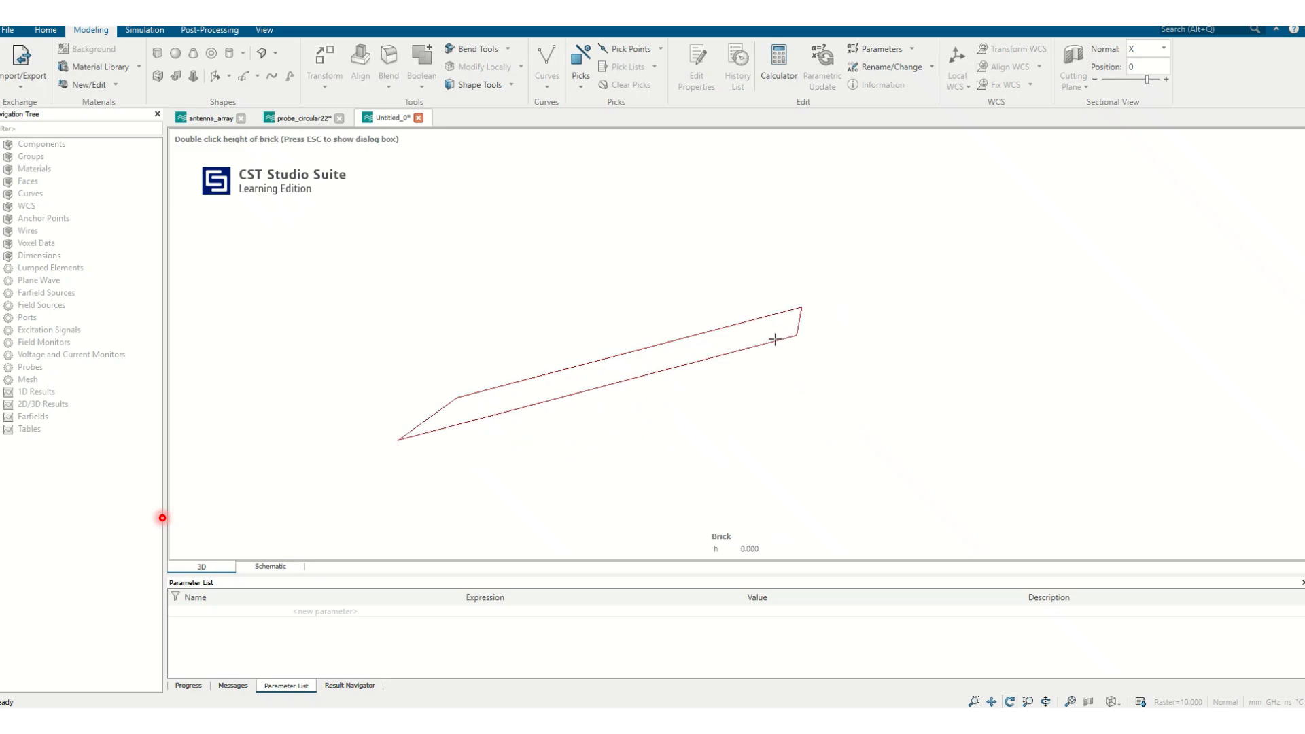
double_click(740, 281)
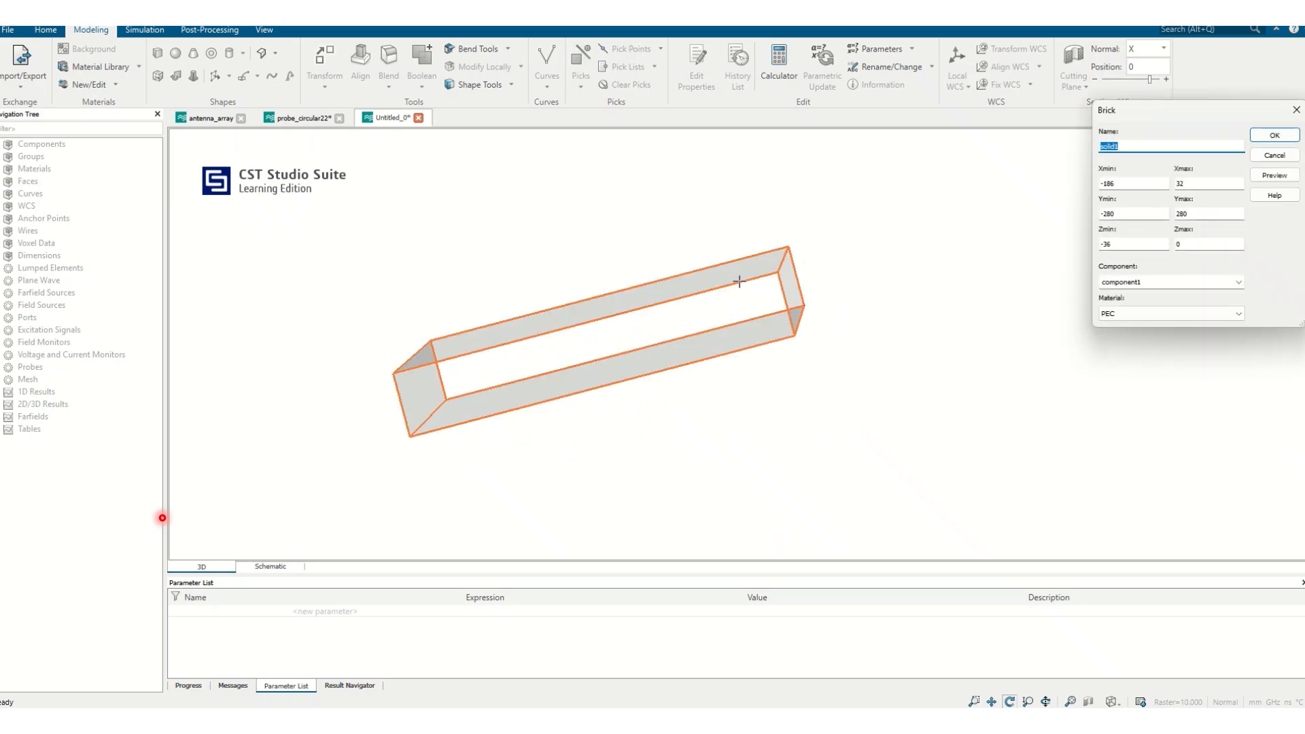
click(1274, 156)
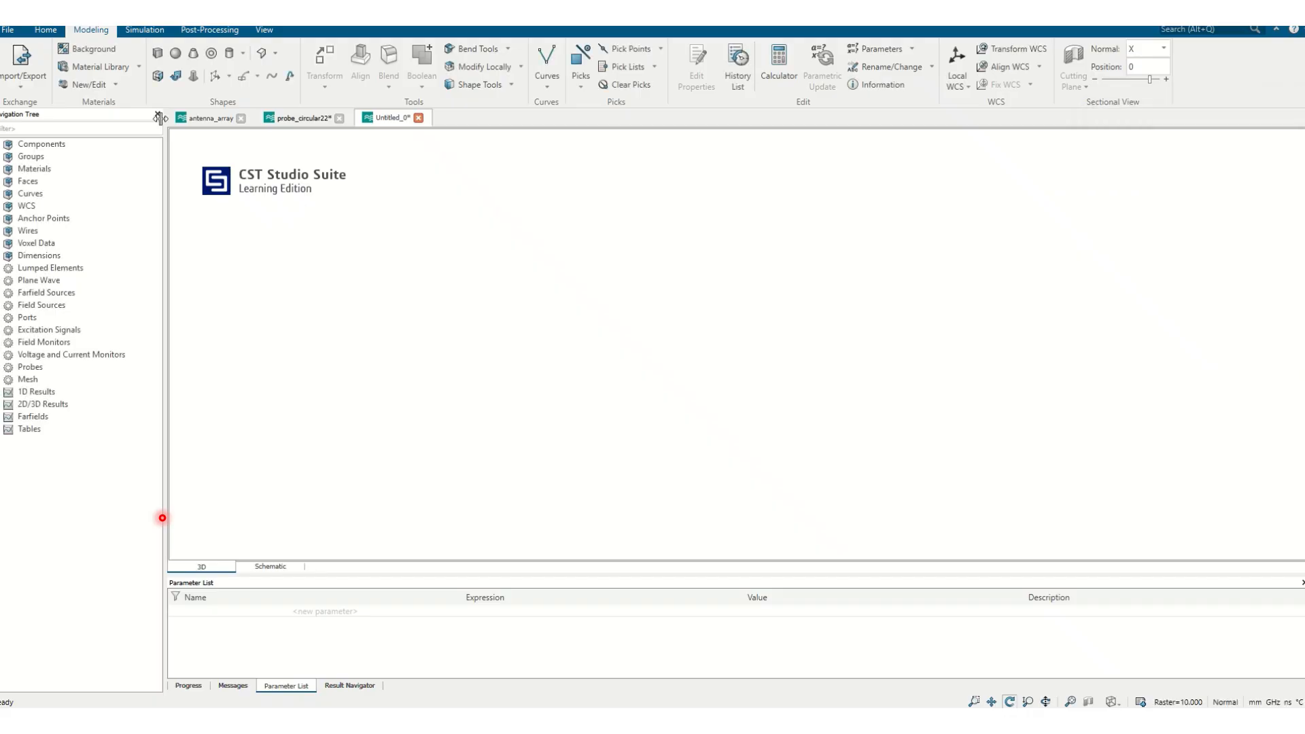
Start a brick defined by numeric entry, name it diel, and set Xmin to -d/2 and Xmax to d/2.
click(157, 54)
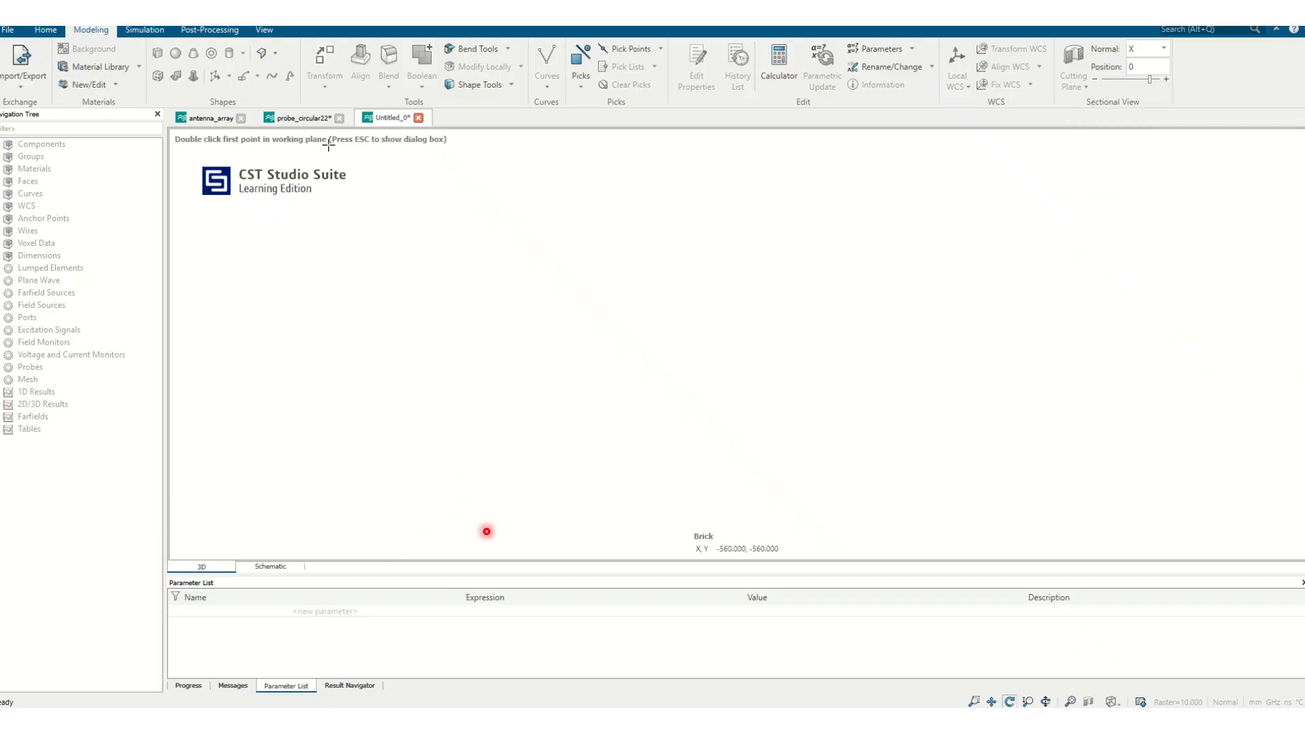
key(Escape)
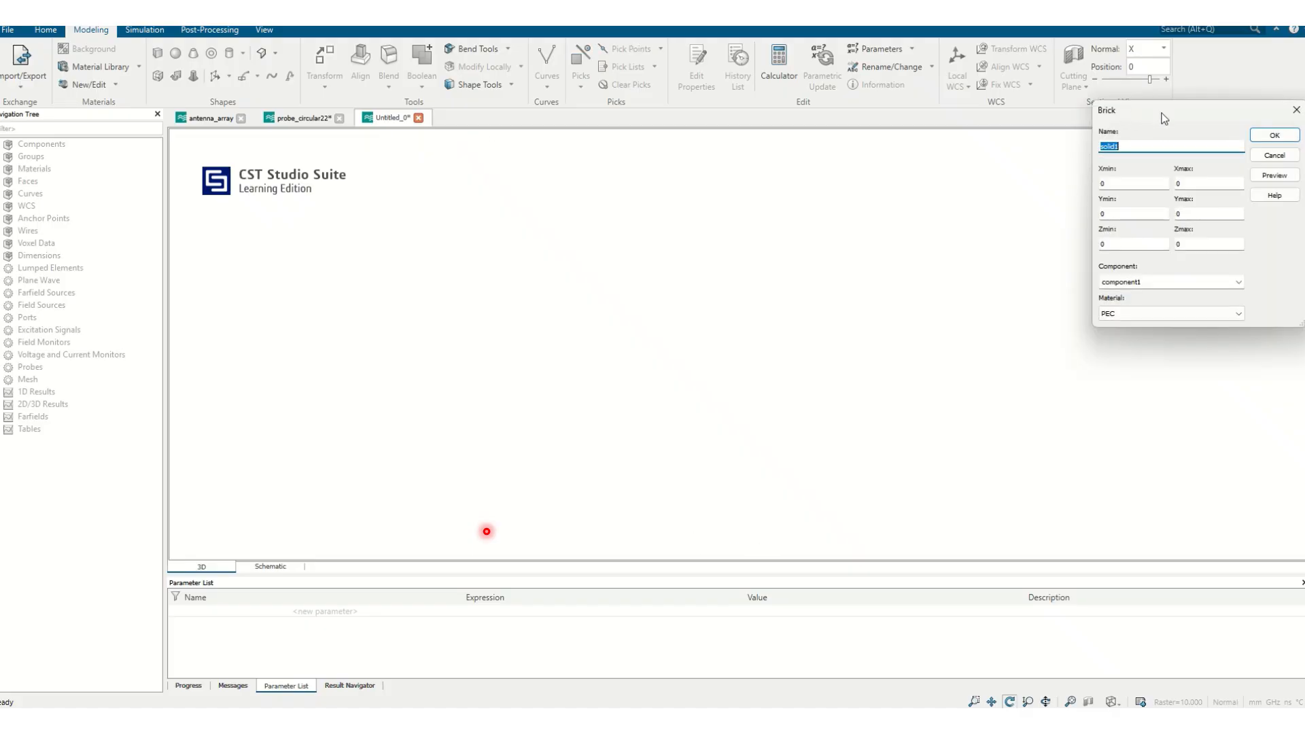
drag(1164, 116, 830, 190)
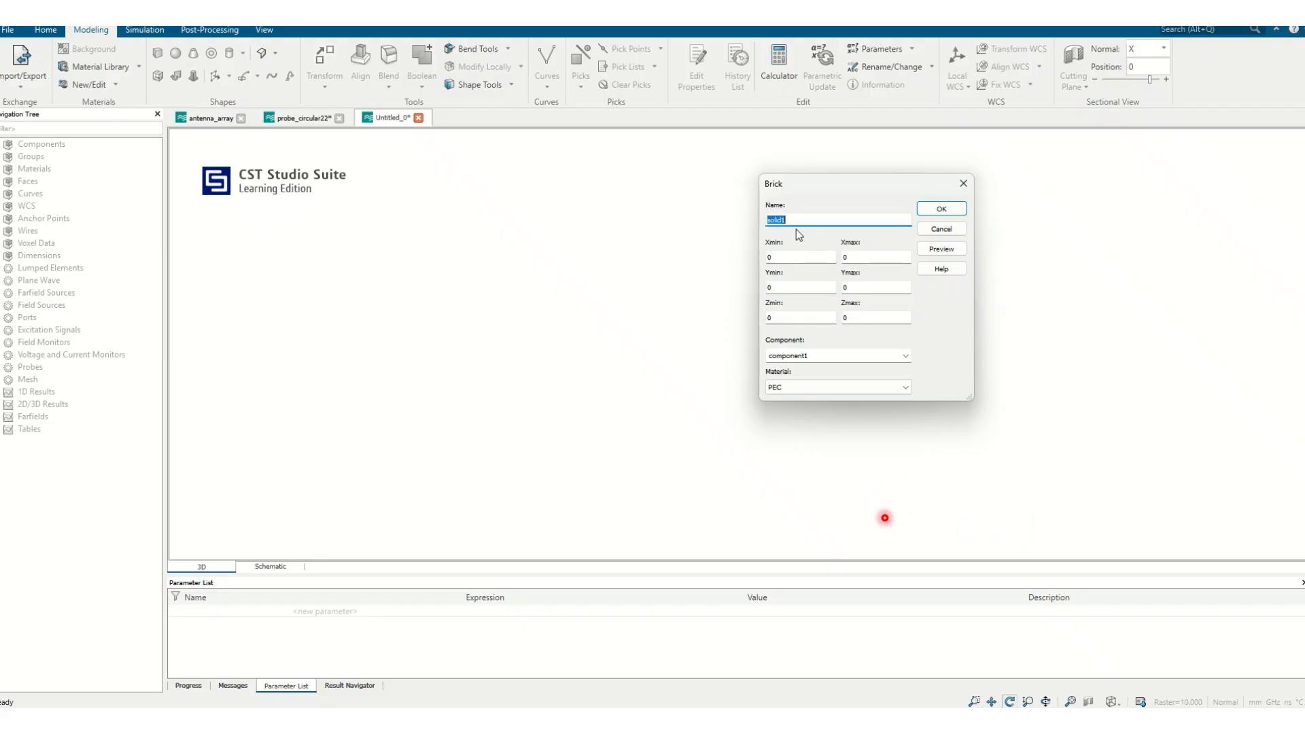
text(diel)
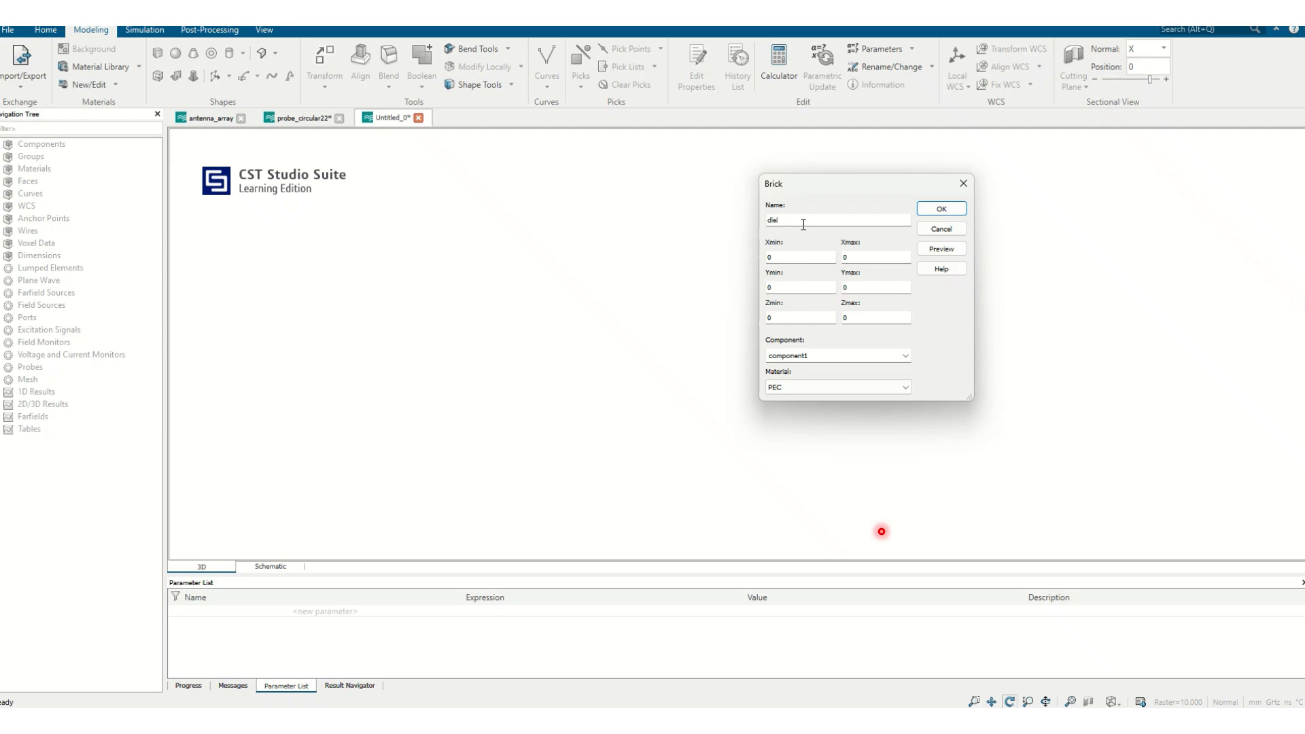
click(789, 256)
text(-d/2)
key(Tab)
text(d/2)
key(Tab)
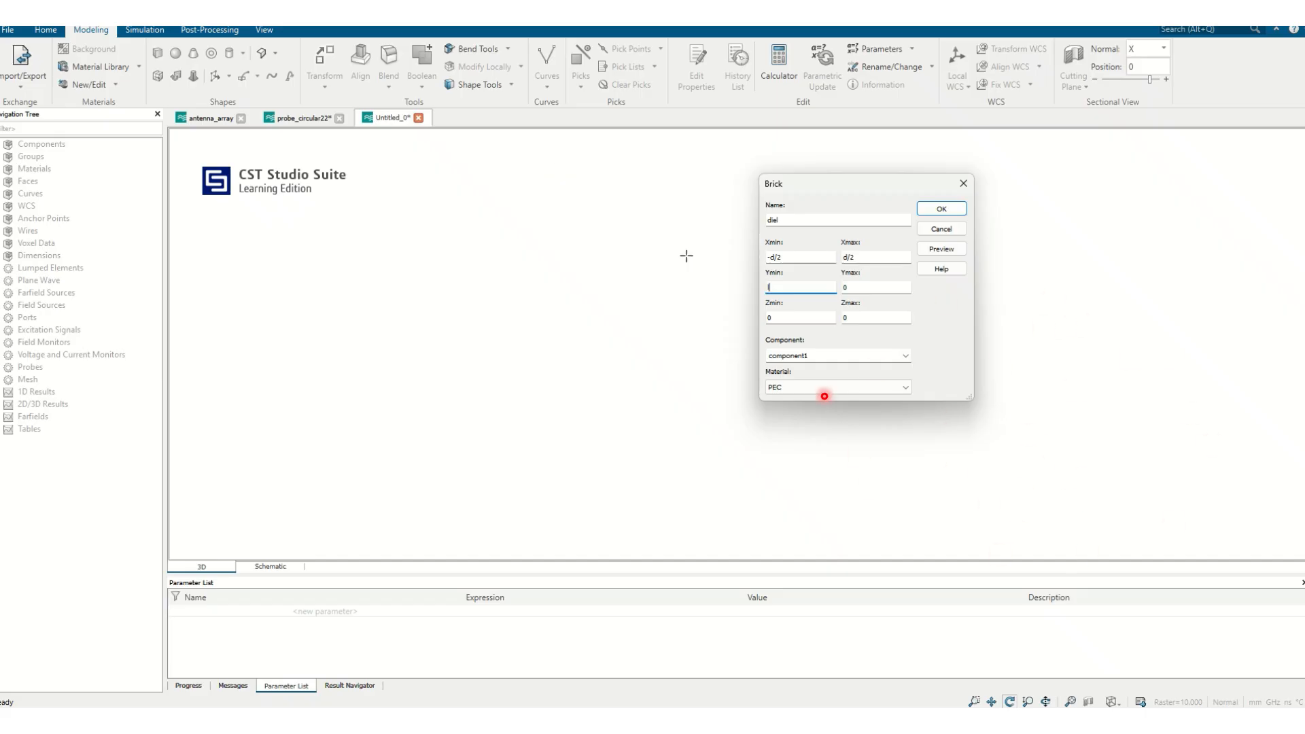
Set the brick's Ymin and Ymax to l/2 and its Zmax to h.
text((/2)
key(Tab)
text(l/2)
key(Tab)
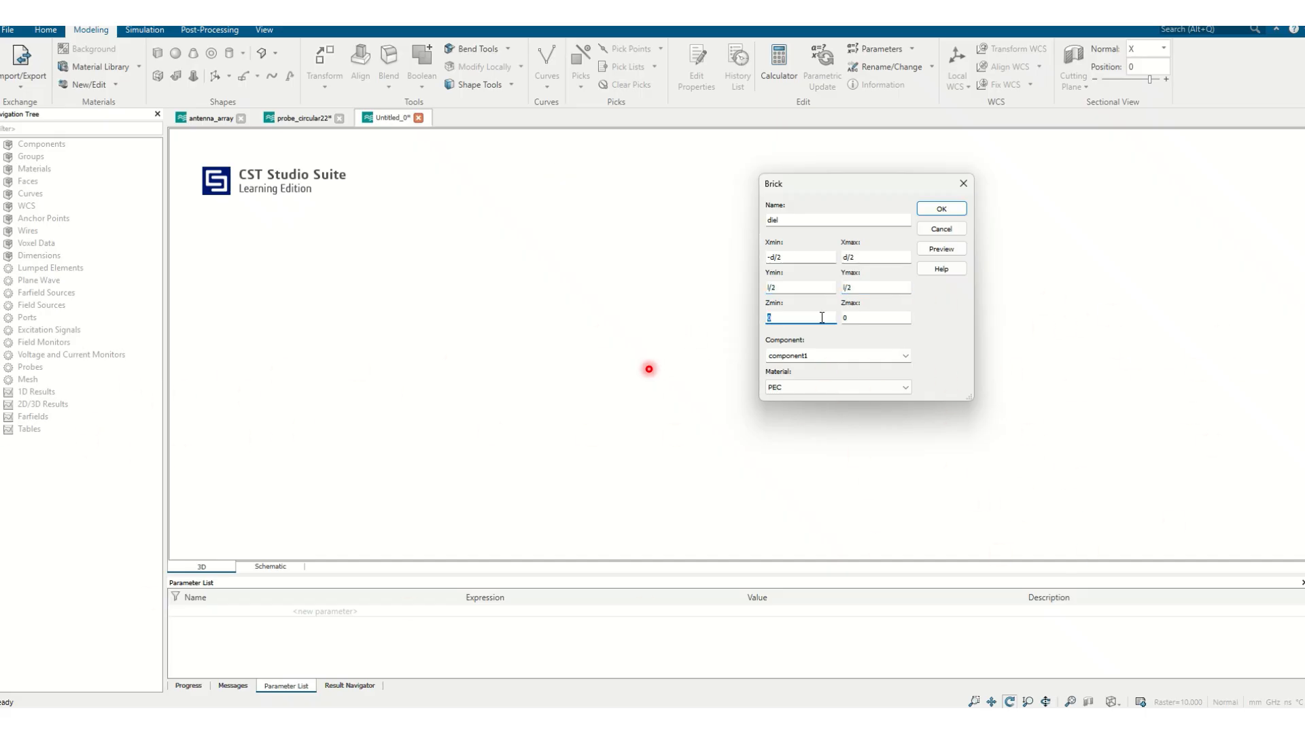
key(Tab)
text(h)
Load FR-4 (loss free) from the material library as the brick's material.
click(841, 387)
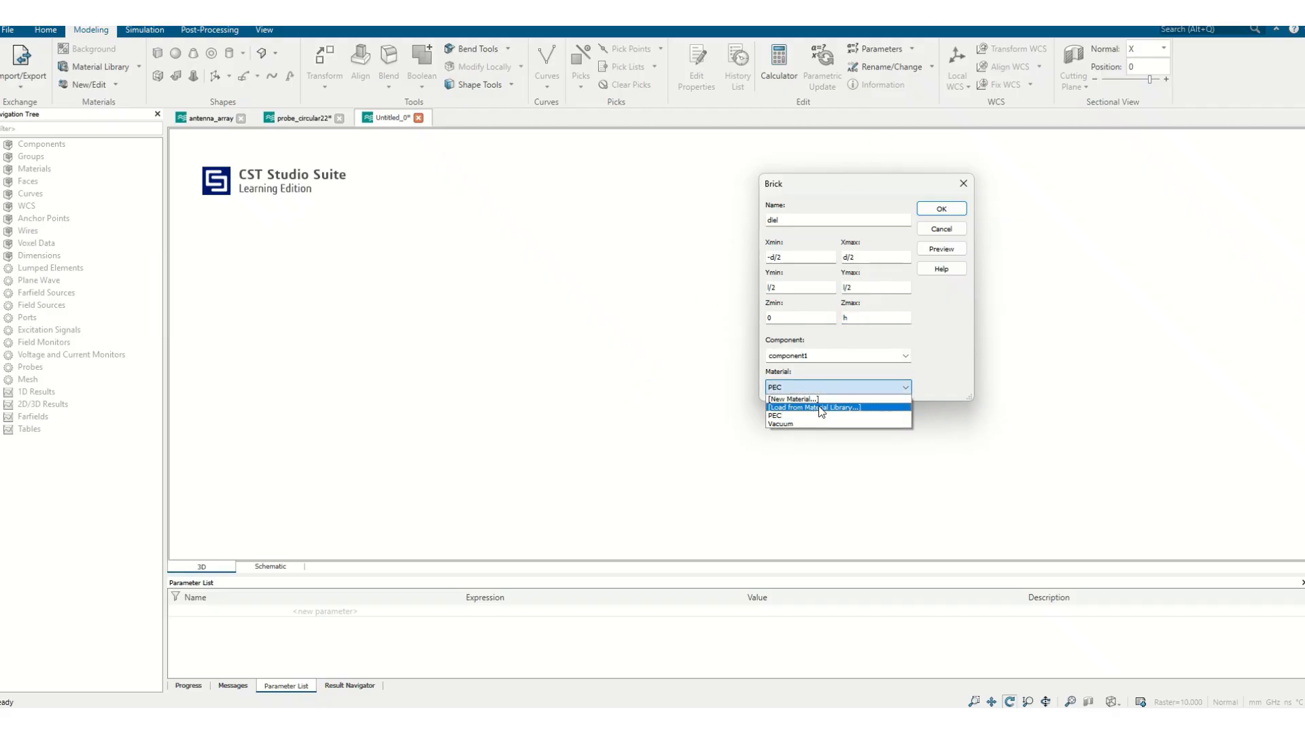
click(841, 408)
click(611, 184)
text(fr)
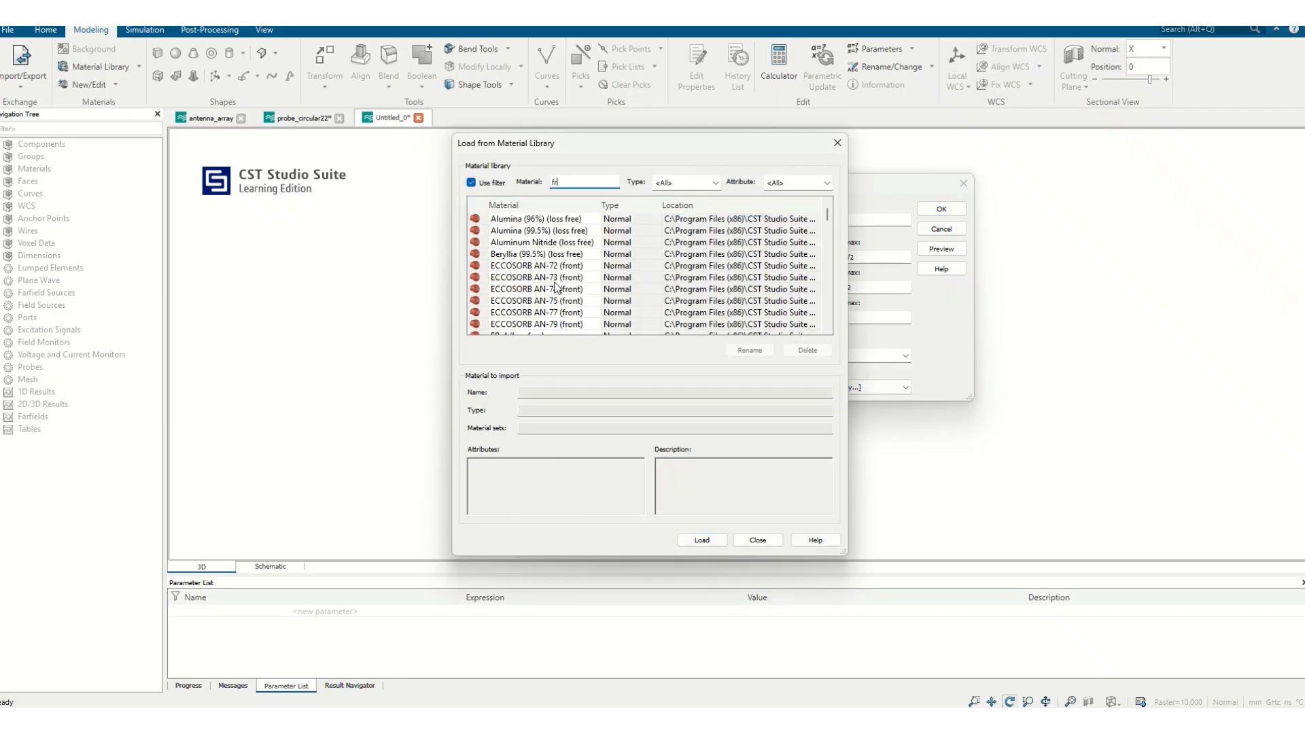
text(4)
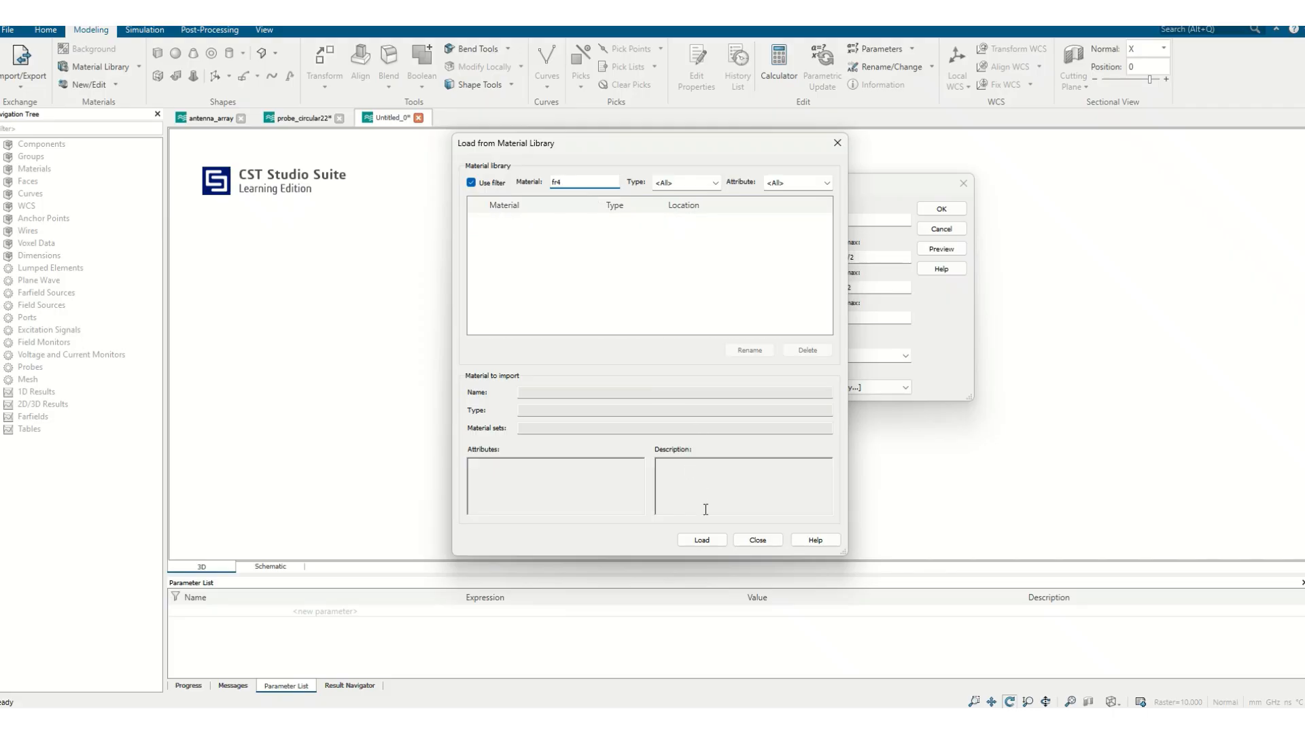
key(BackSpace)
text(-)
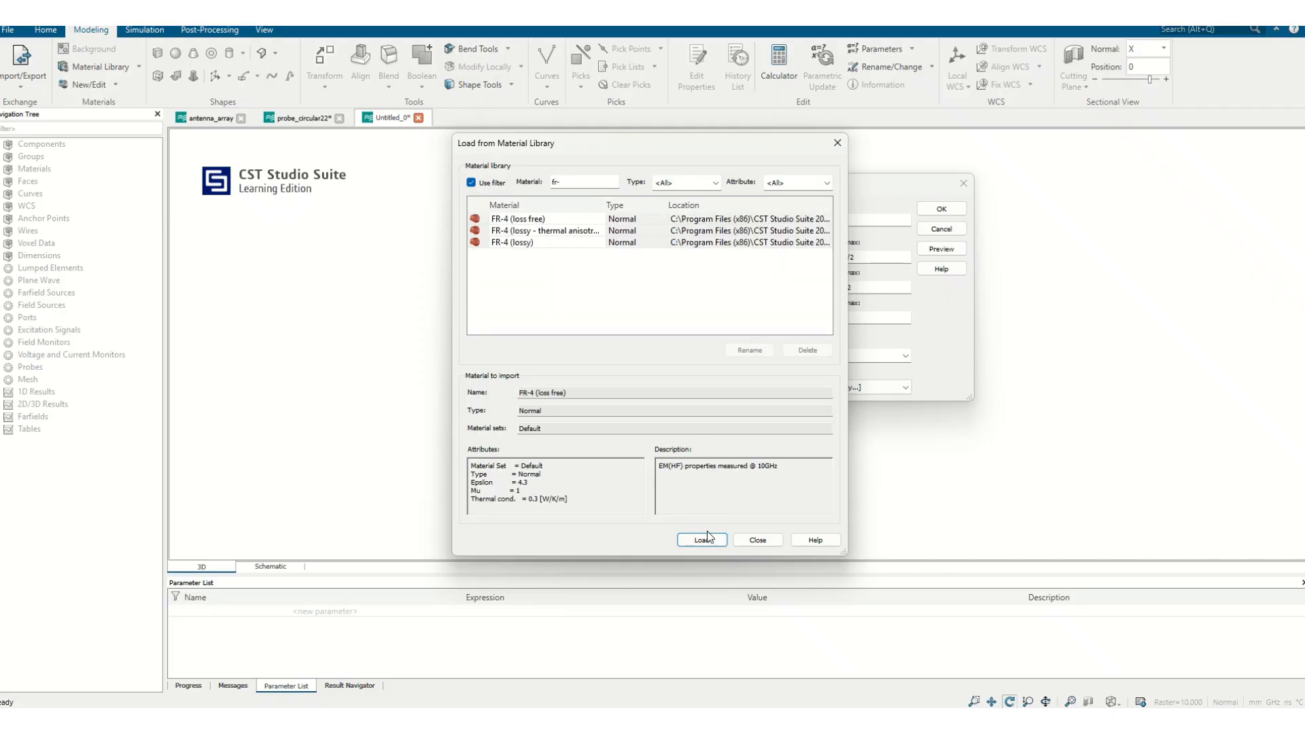
click(705, 539)
Create the brick and define the missing parameters as d = 30, l = 30 and h = 1.6.
click(943, 209)
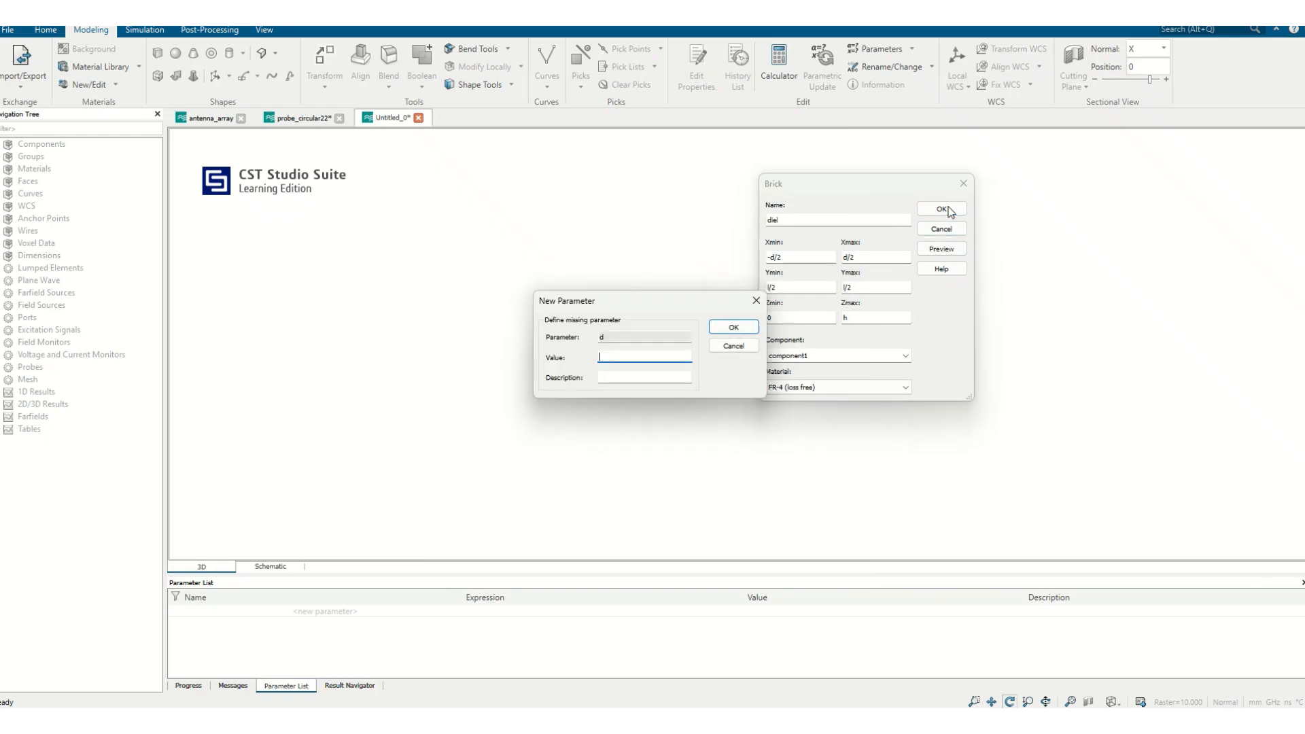
text(30)
click(734, 327)
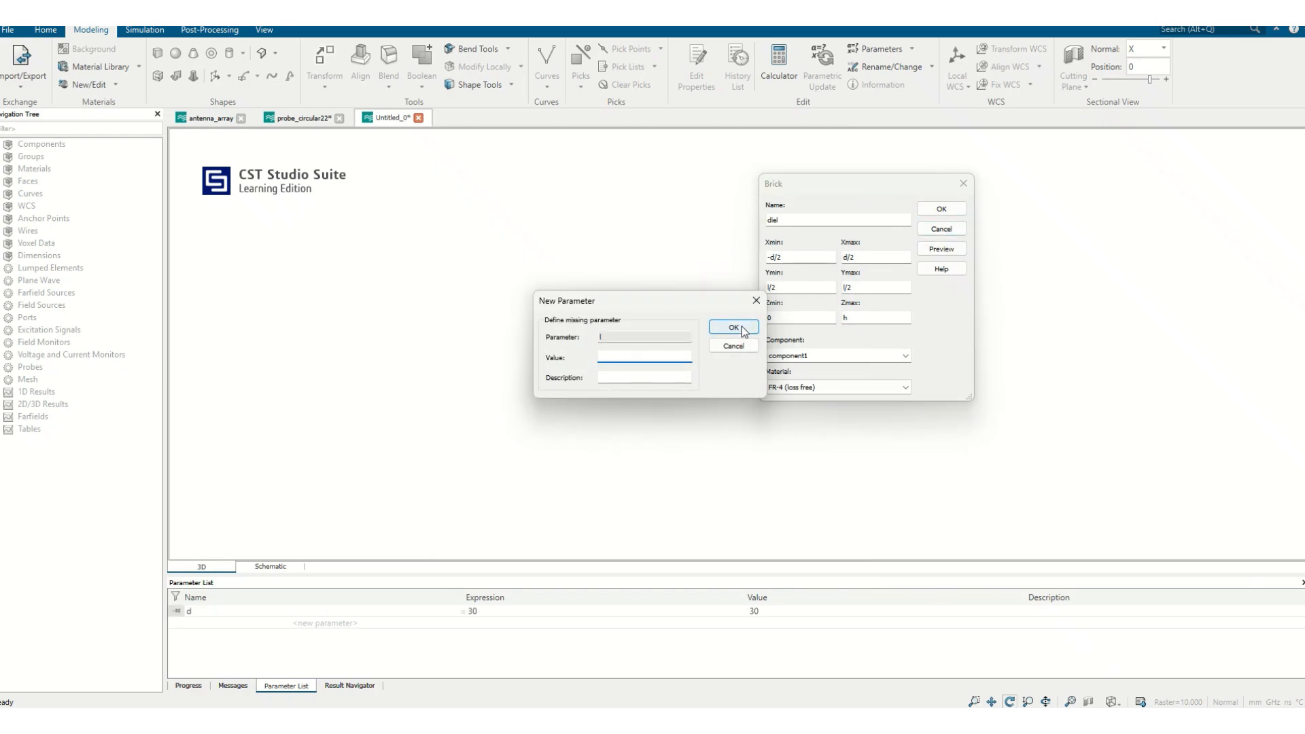
text(30)
click(740, 329)
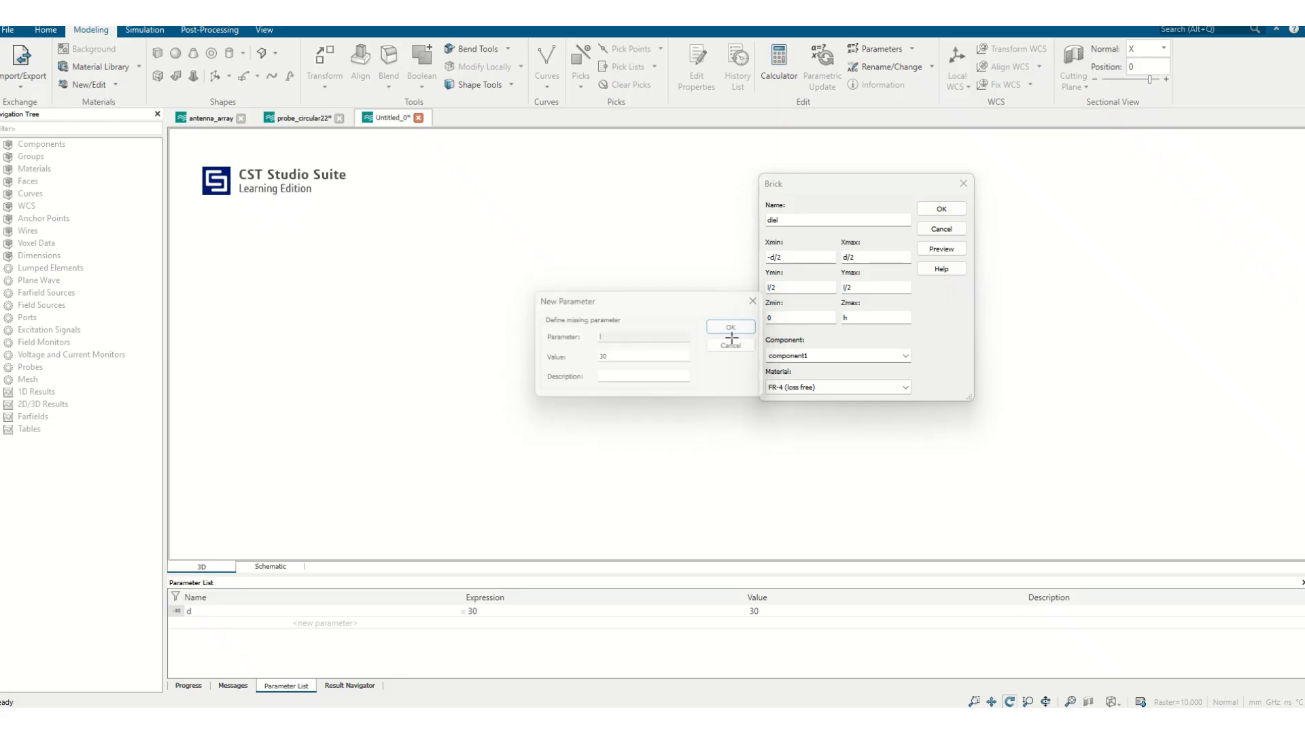
text(1.6)
key(Return)
Edit the diel brick's definition, making one Y limit negative so it spans between -l/2 and l/2, and apply the change.
drag(749, 351, 814, 443)
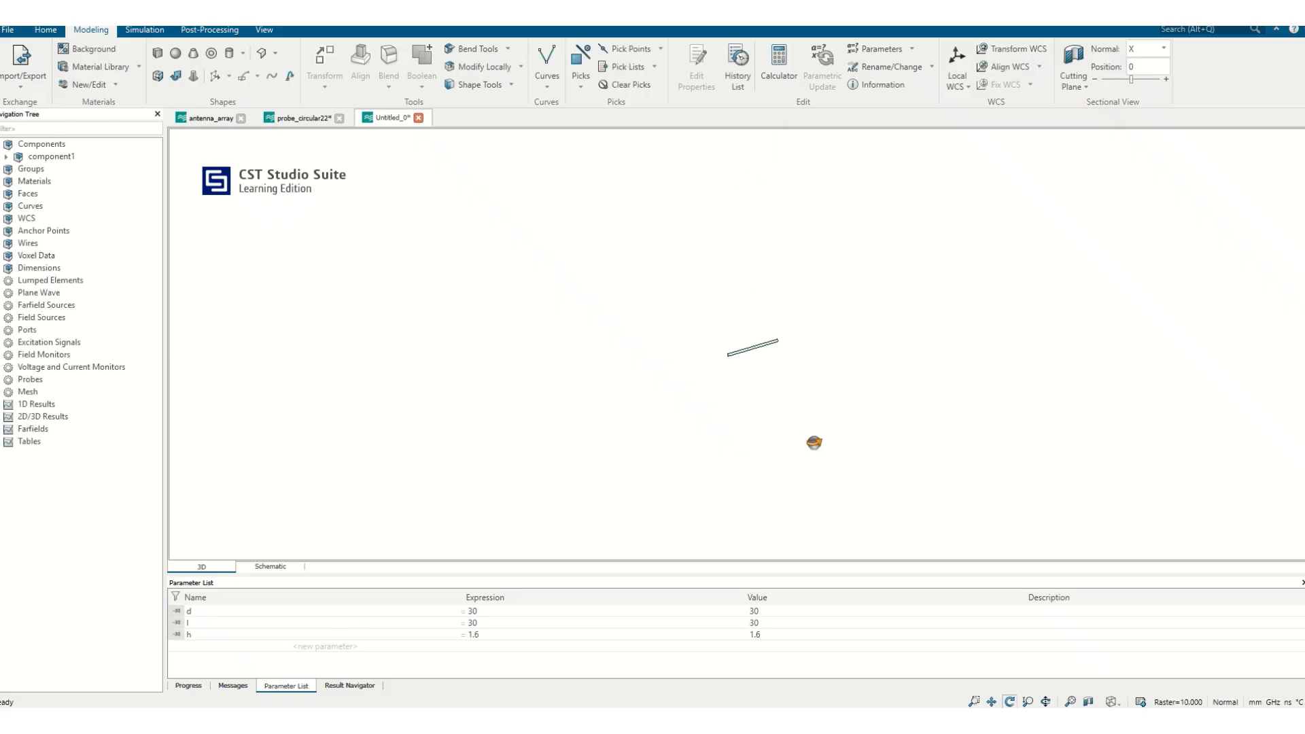
click(6, 157)
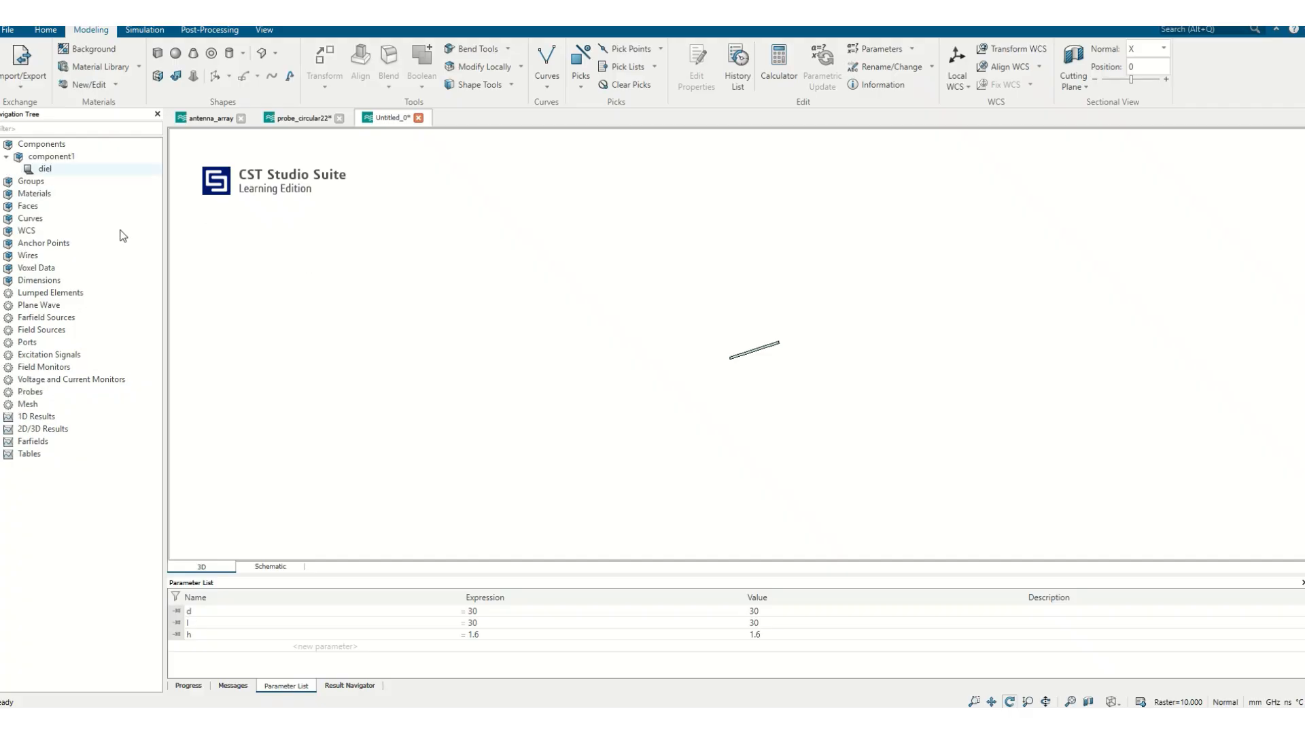
drag(757, 384, 897, 357)
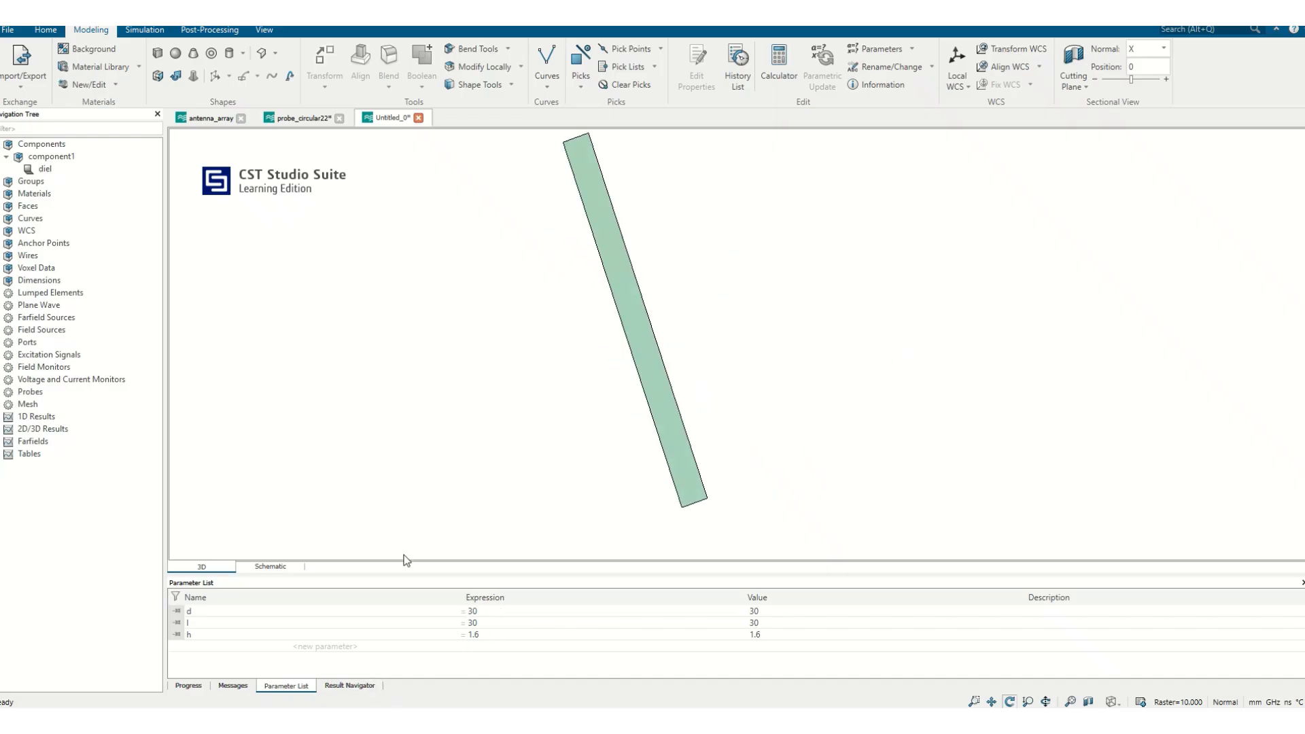
double_click(44, 169)
double_click(1039, 144)
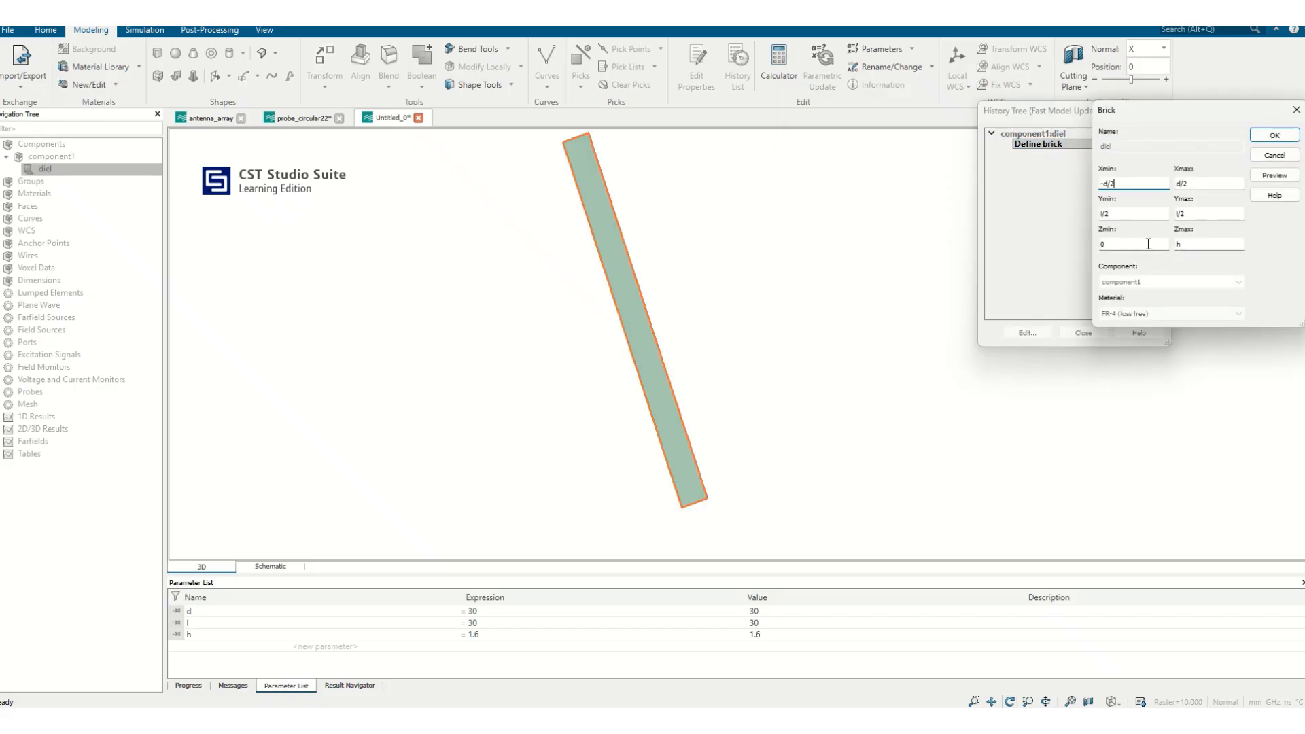
click(1178, 214)
text(-)
drag(652, 330, 571, 318)
click(1278, 136)
click(1083, 333)
drag(1043, 338, 637, 355)
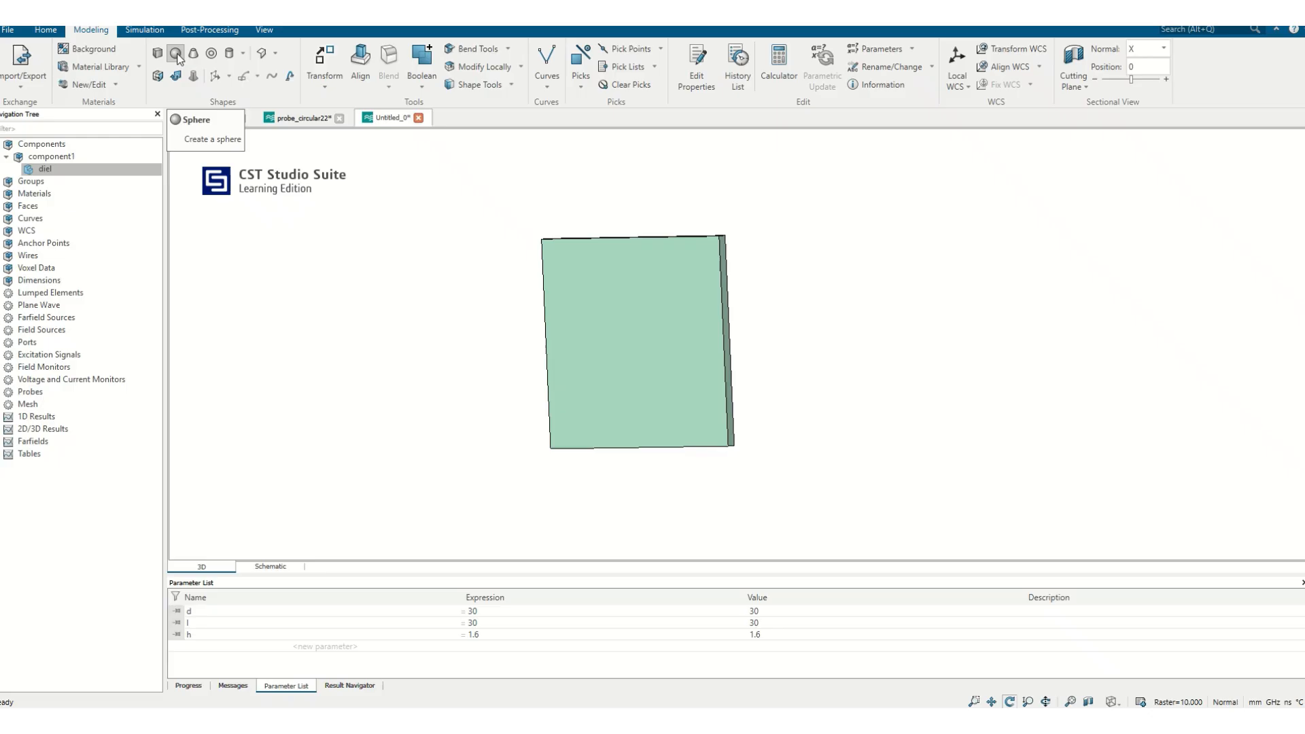
Start a Z-oriented cylinder defined by numeric entry, name it cylin, and set its outer radius to 20.
click(228, 55)
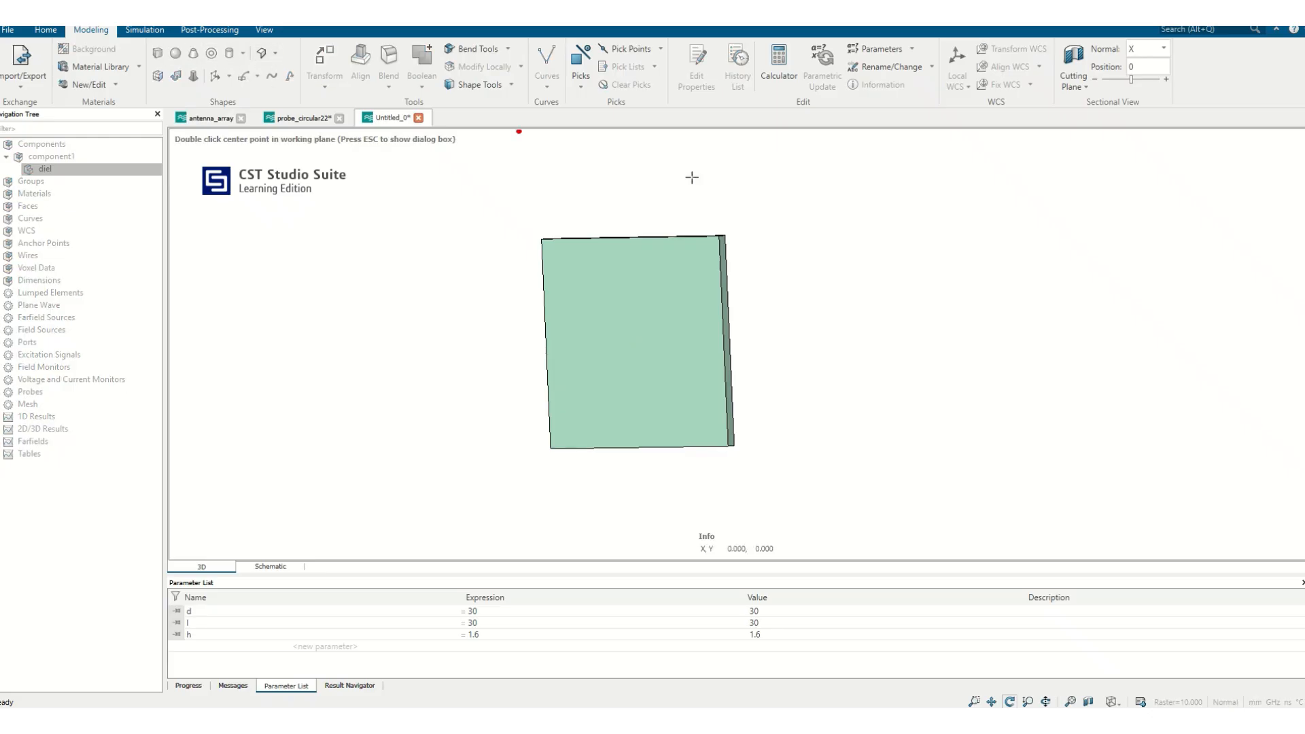
key(Escape)
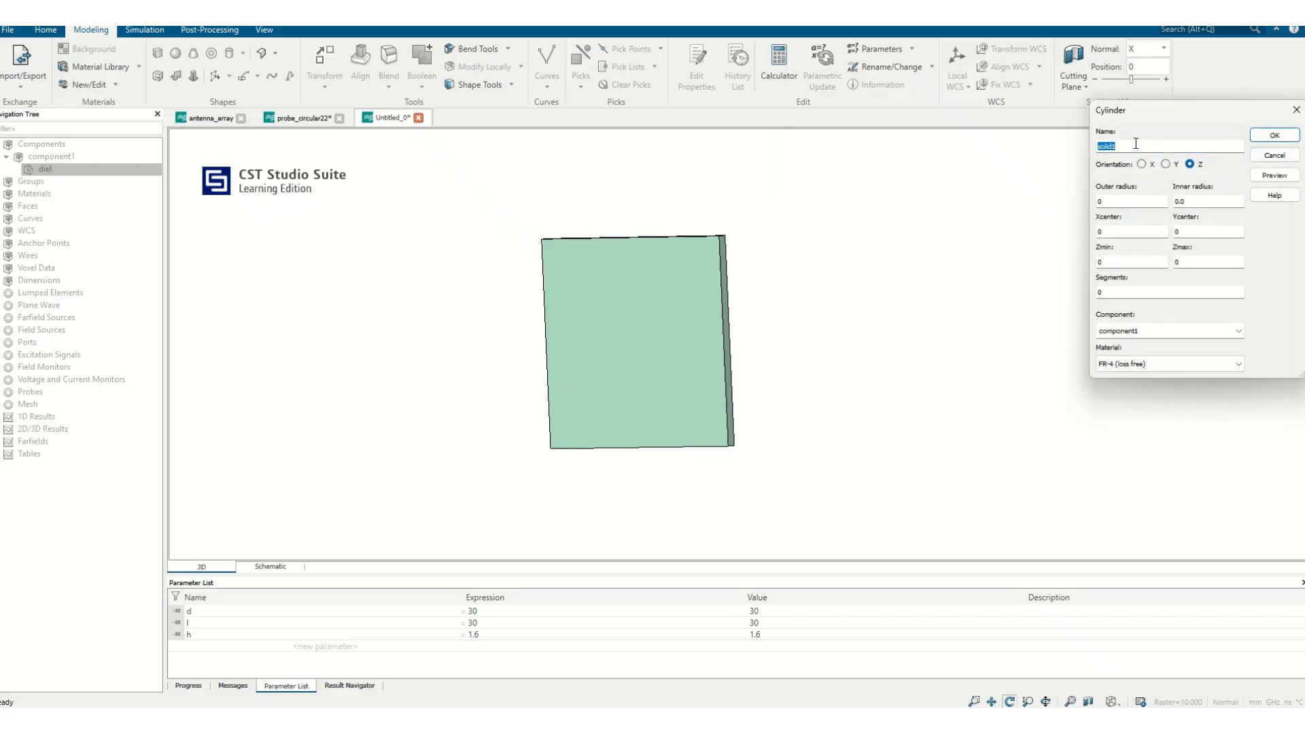
text(d)
click(1202, 201)
drag(1137, 200, 970, 208)
text(2)
Set the cylinder's Zmax to h, preview it, and create it in FR-4 (loss free) without a Boolean combination with diel.
double_click(1117, 265)
key(Tab)
text(h)
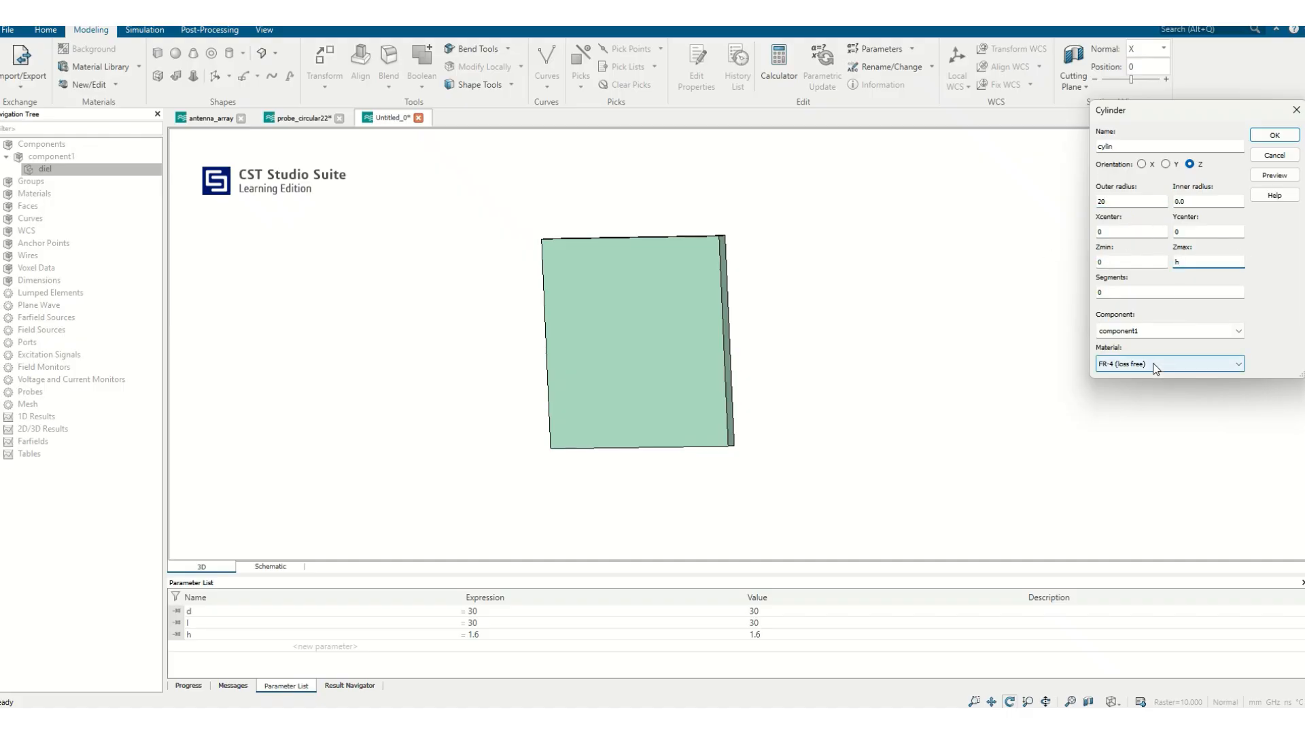
click(1275, 176)
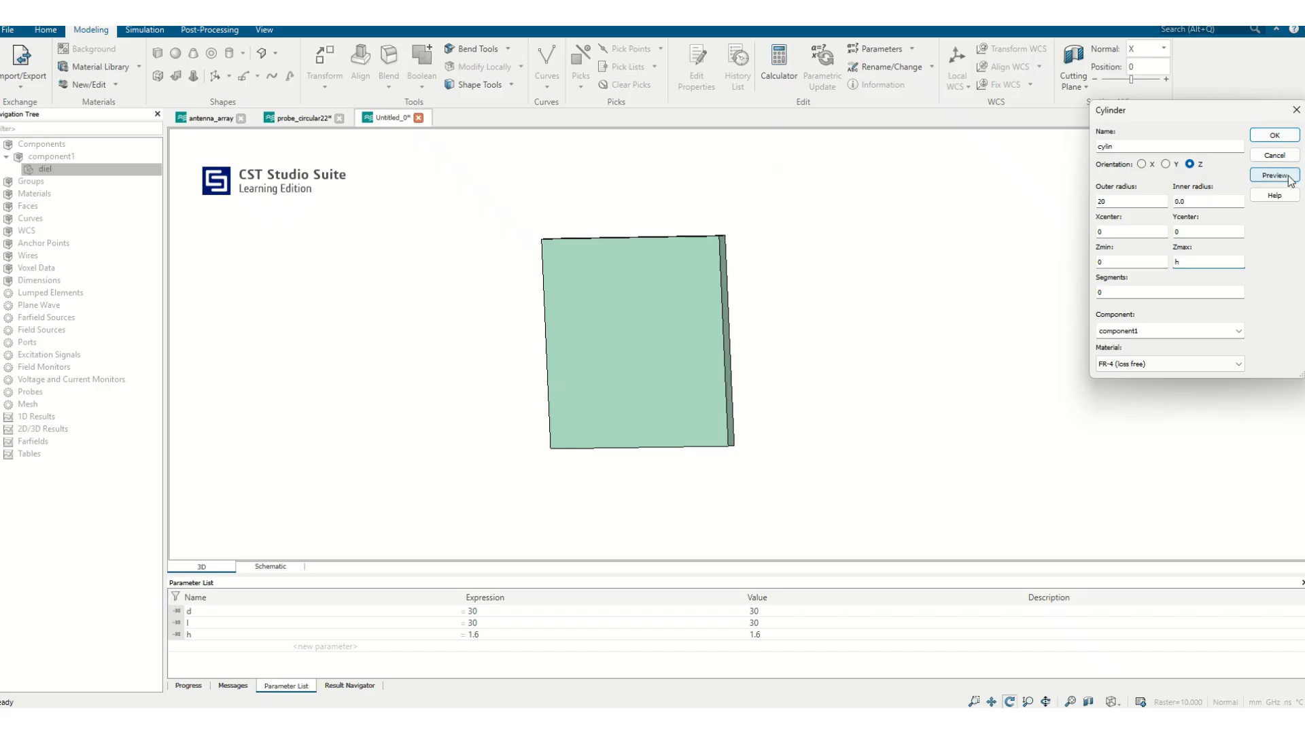
drag(653, 320, 784, 280)
click(1275, 135)
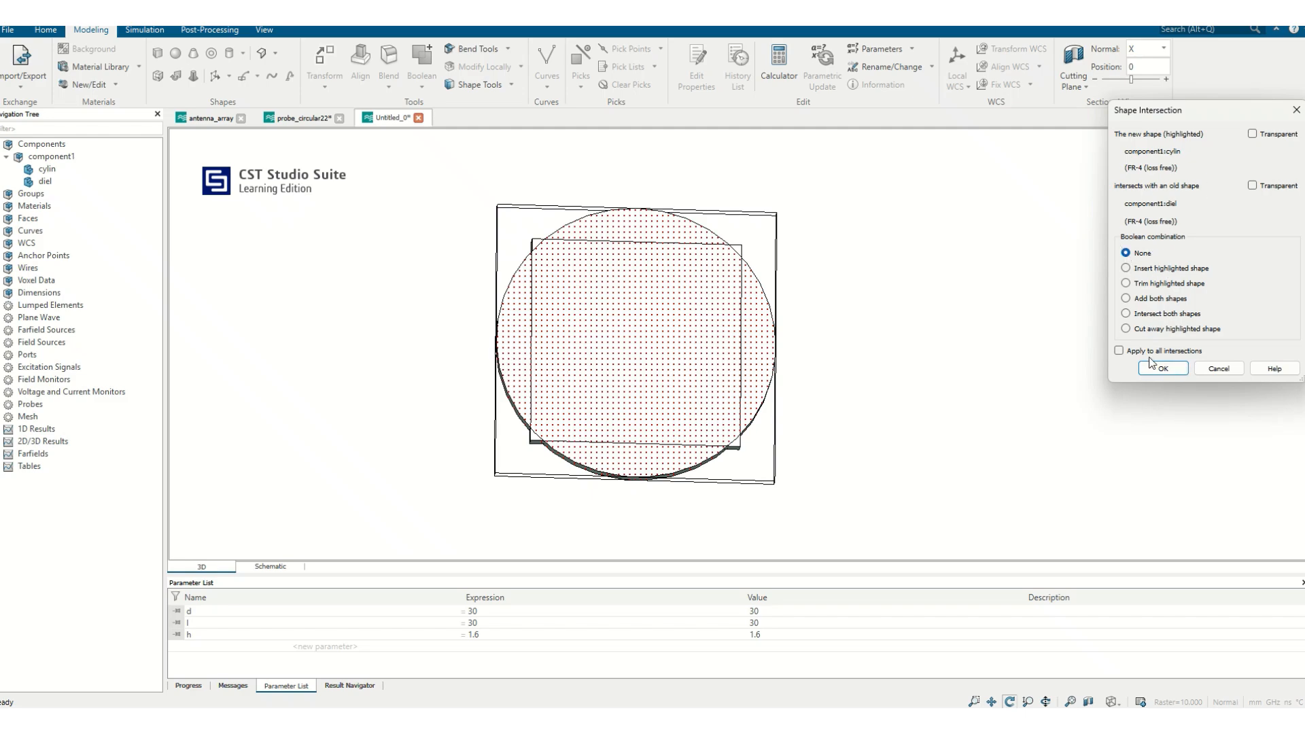
click(1163, 369)
Hide the diel brick so that only the cylinder is displayed.
click(48, 170)
click(46, 178)
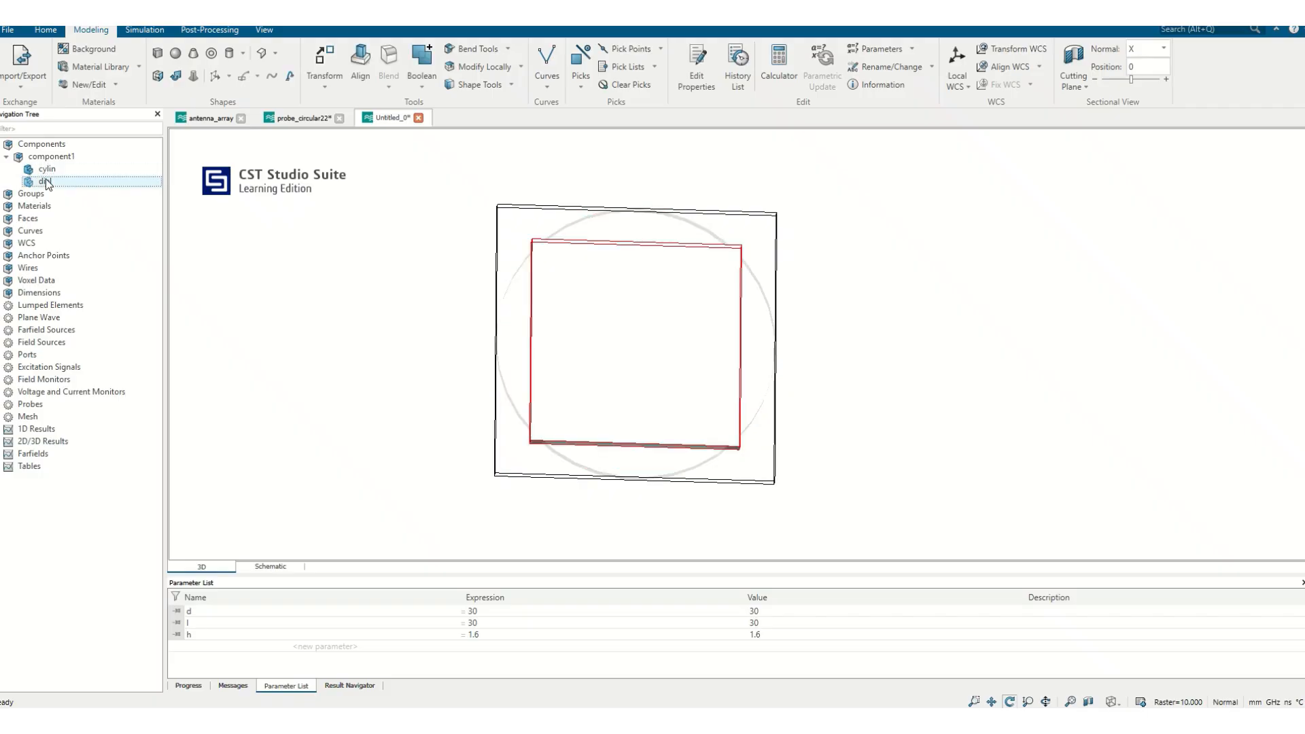
right_click(47, 178)
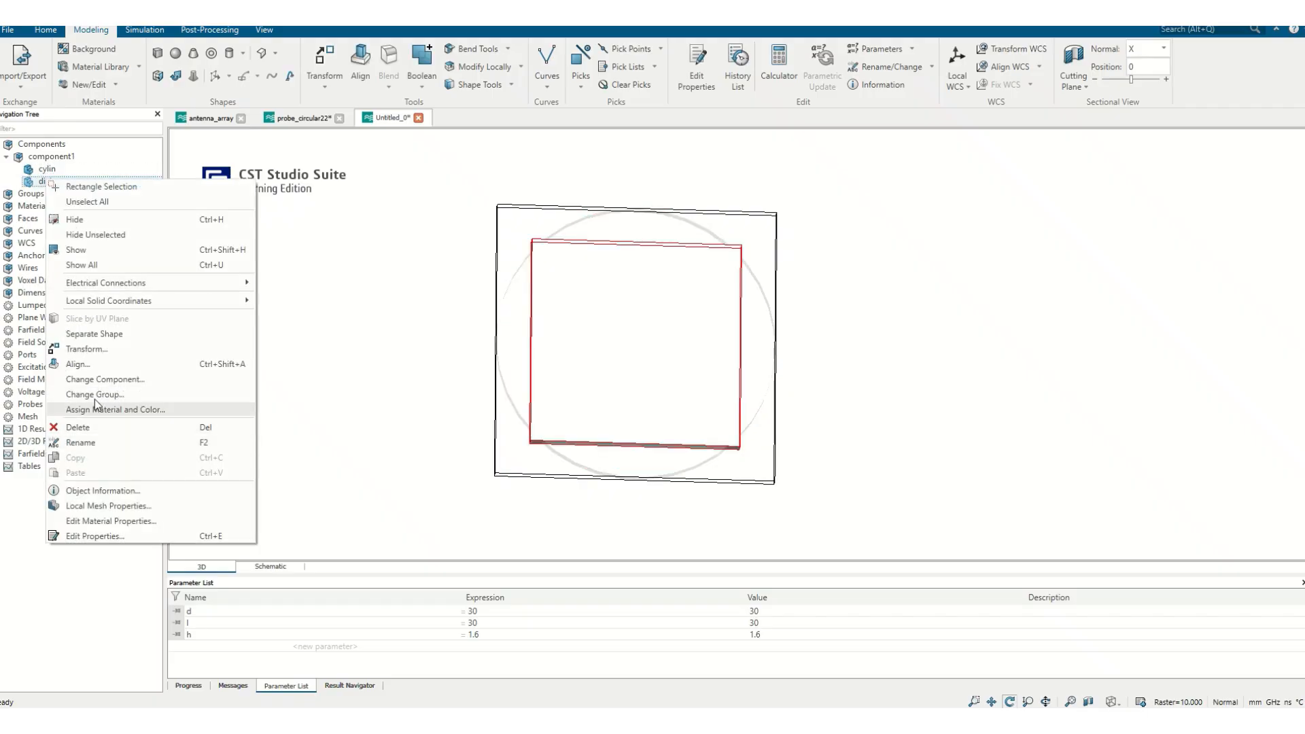
click(91, 219)
click(85, 167)
click(812, 291)
drag(812, 292, 925, 412)
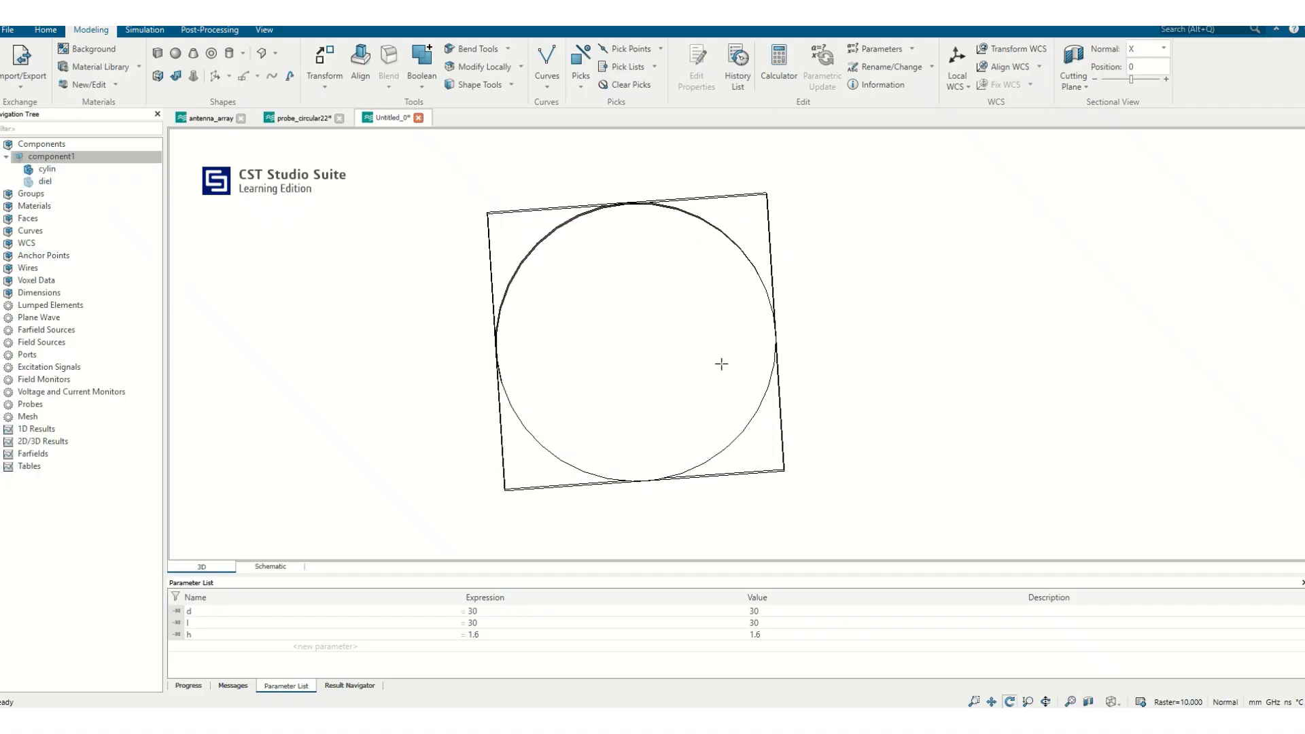
Edit the cylin cylinder's definition, setting its inner radius to 10, then preview and apply the change.
click(58, 181)
click(49, 170)
mouse_move(769, 256)
mouse_down()
mouse_move(521, 290)
mouse_move(399, 345)
mouse_move(191, 318)
mouse_move(146, 351)
mouse_move(963, 266)
mouse_move(808, 253)
mouse_up()
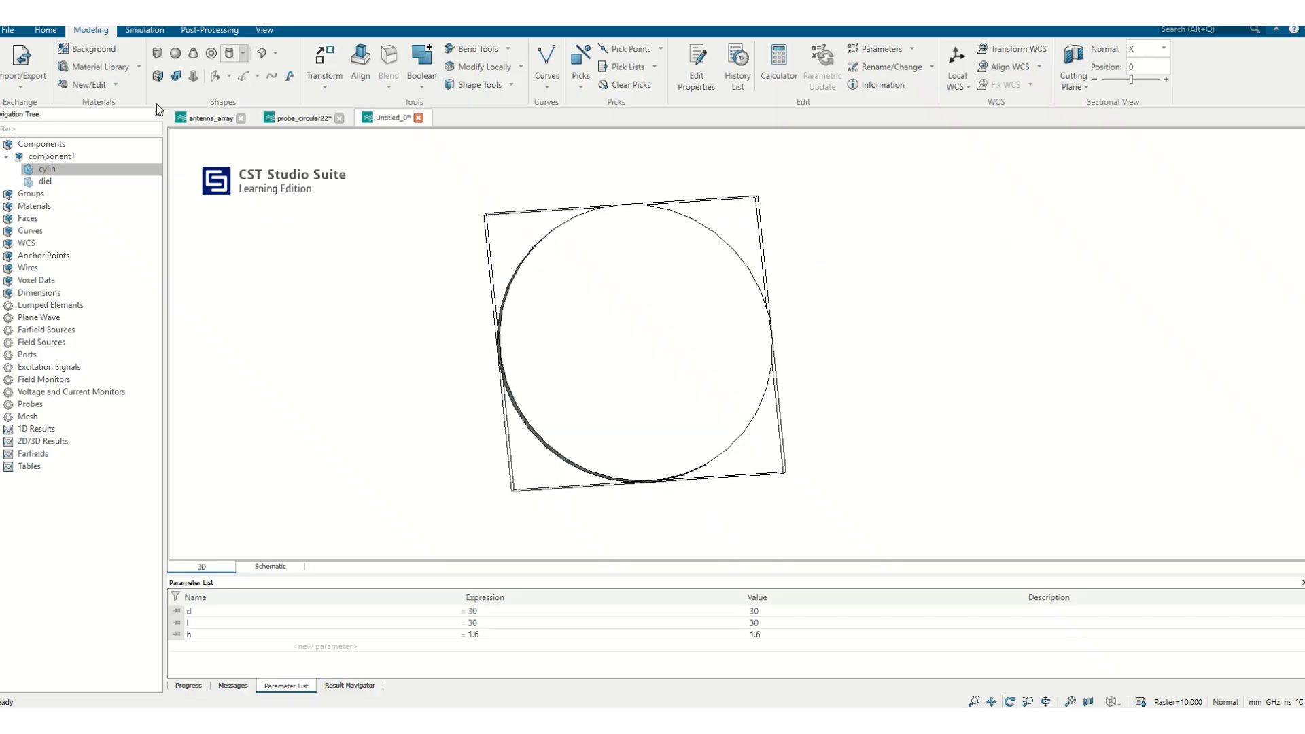
double_click(50, 170)
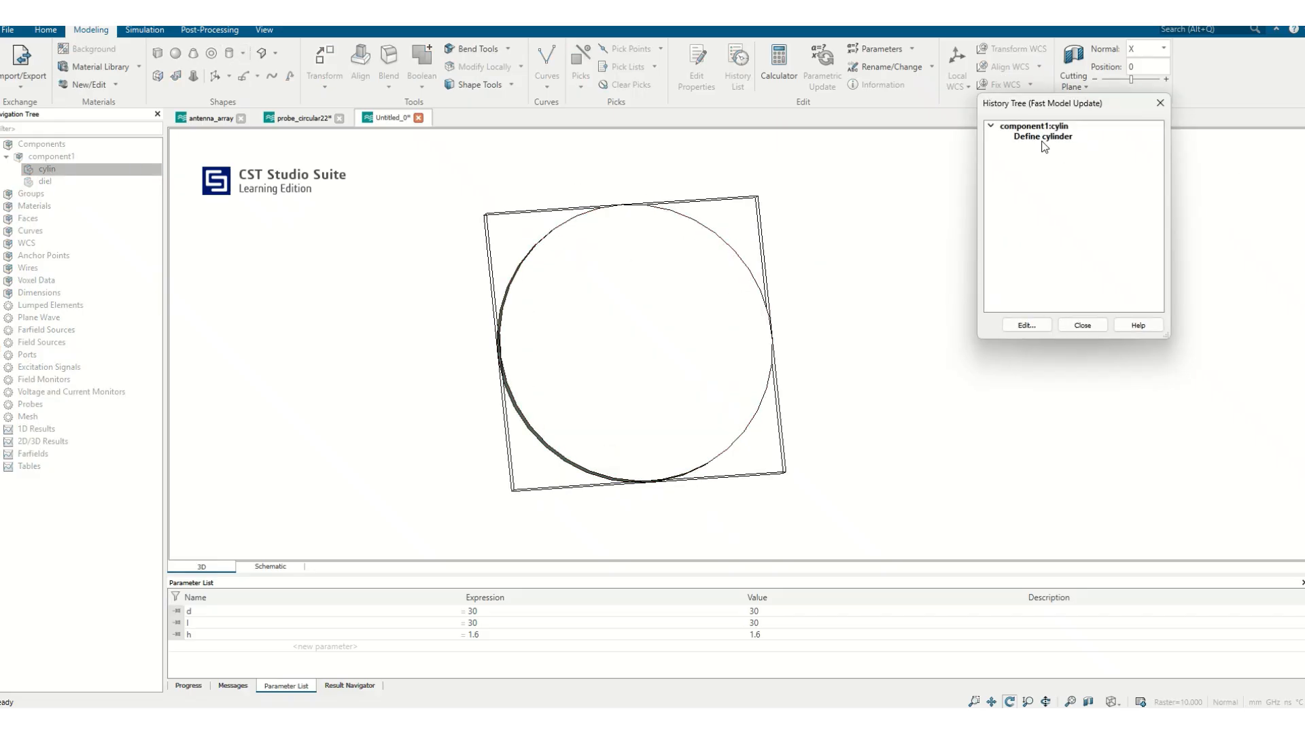
double_click(1044, 140)
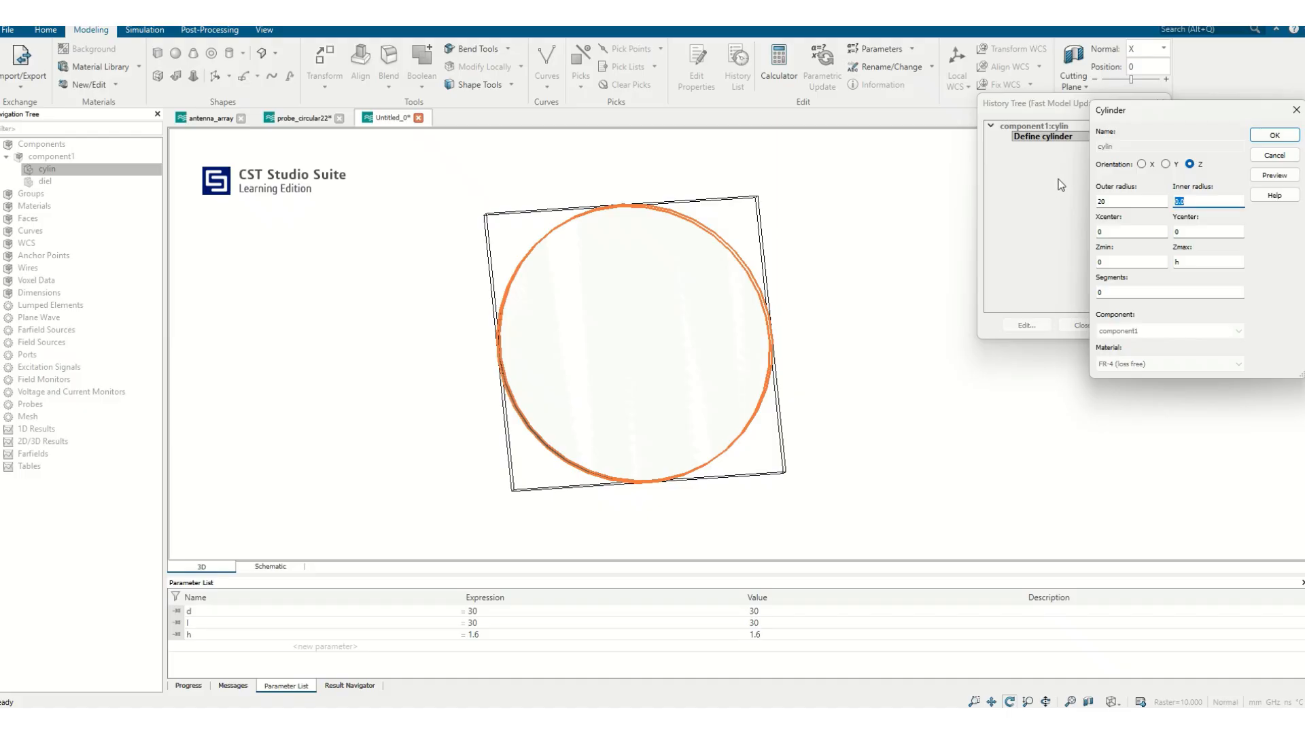
text(10)
click(1289, 178)
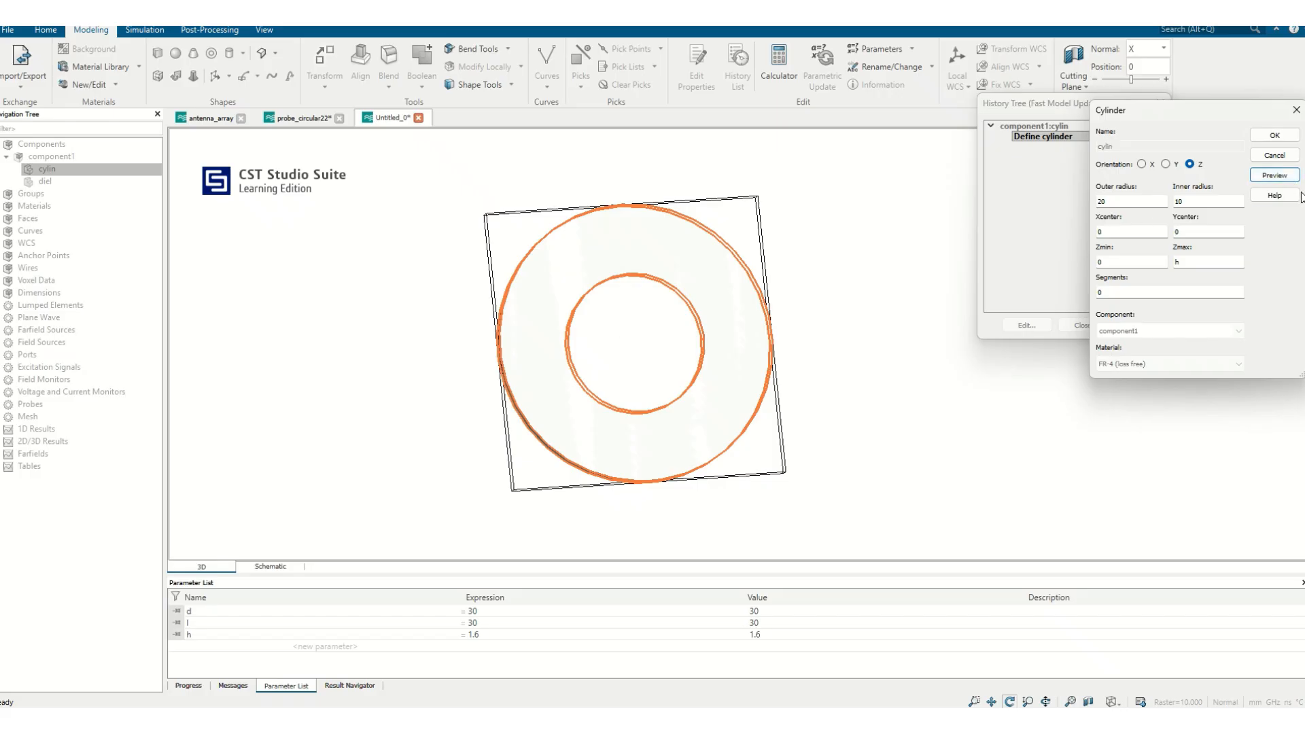
click(1274, 134)
drag(699, 272, 747, 228)
click(1082, 329)
drag(496, 355, 418, 443)
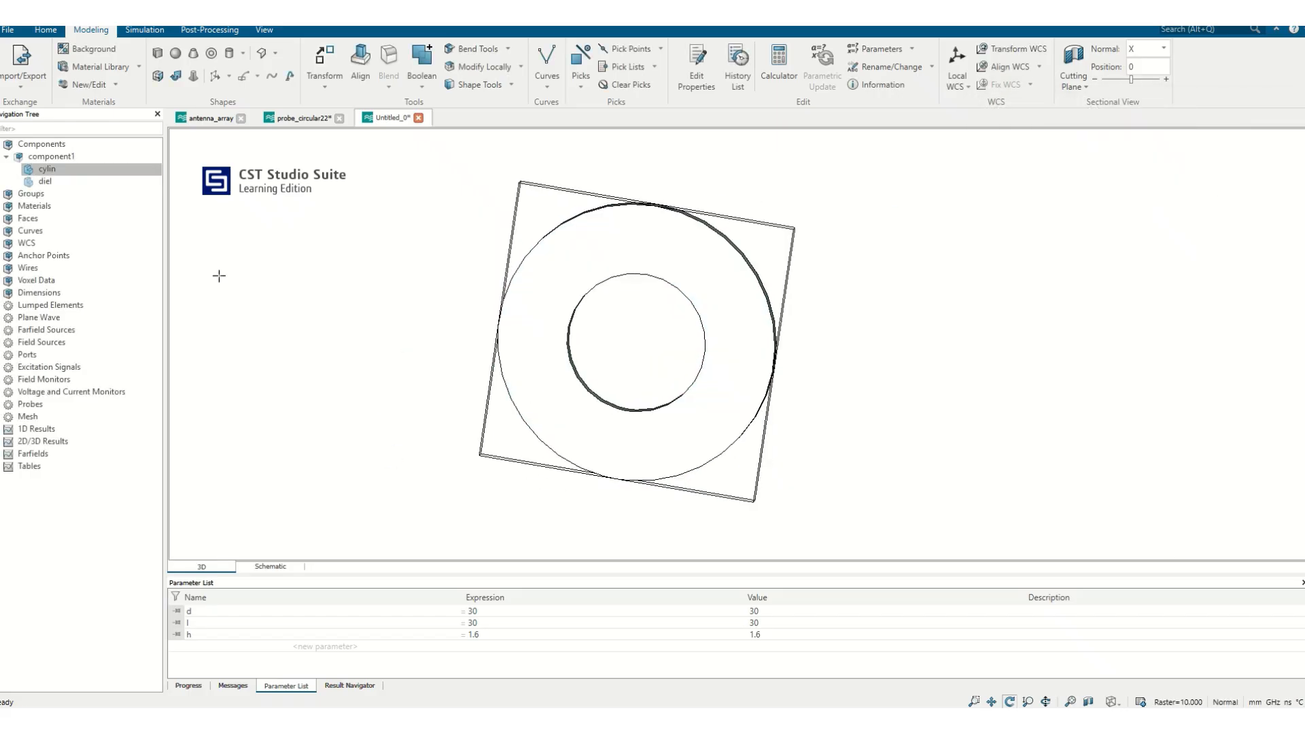
Reopen the cylin cylinder's definition, set its segments to 3, and preview the shape.
click(98, 171)
double_click(97, 170)
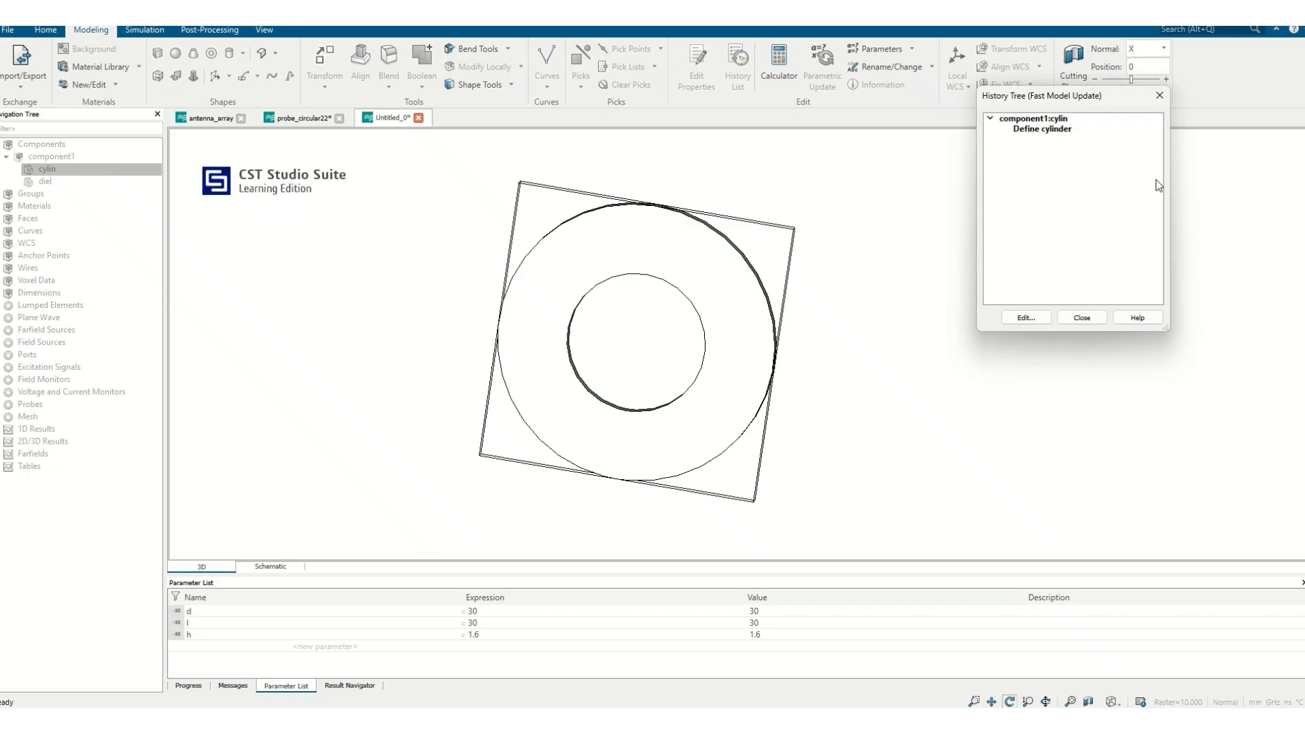
double_click(1042, 129)
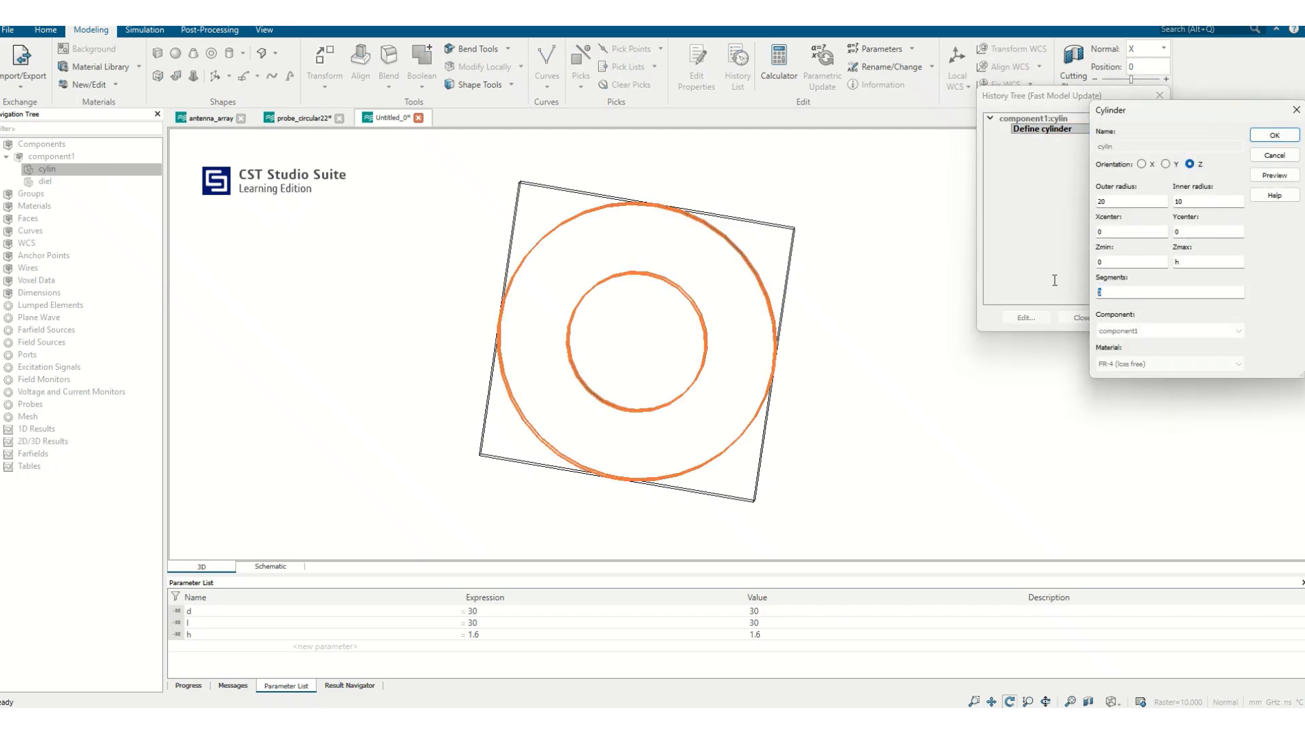
mouse_move(804, 356)
mouse_down()
mouse_move(920, 268)
mouse_move(863, 320)
mouse_move(724, 305)
mouse_move(755, 313)
mouse_up()
drag(762, 364, 898, 416)
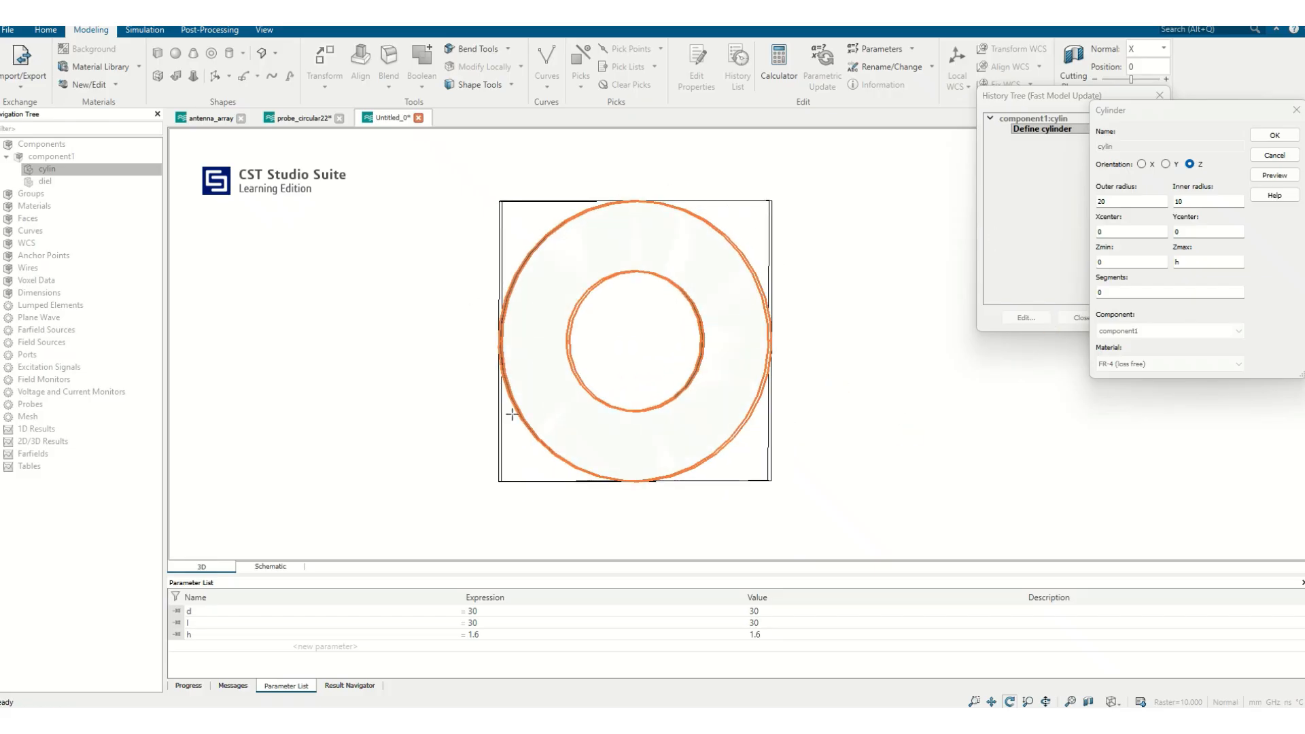
double_click(1131, 293)
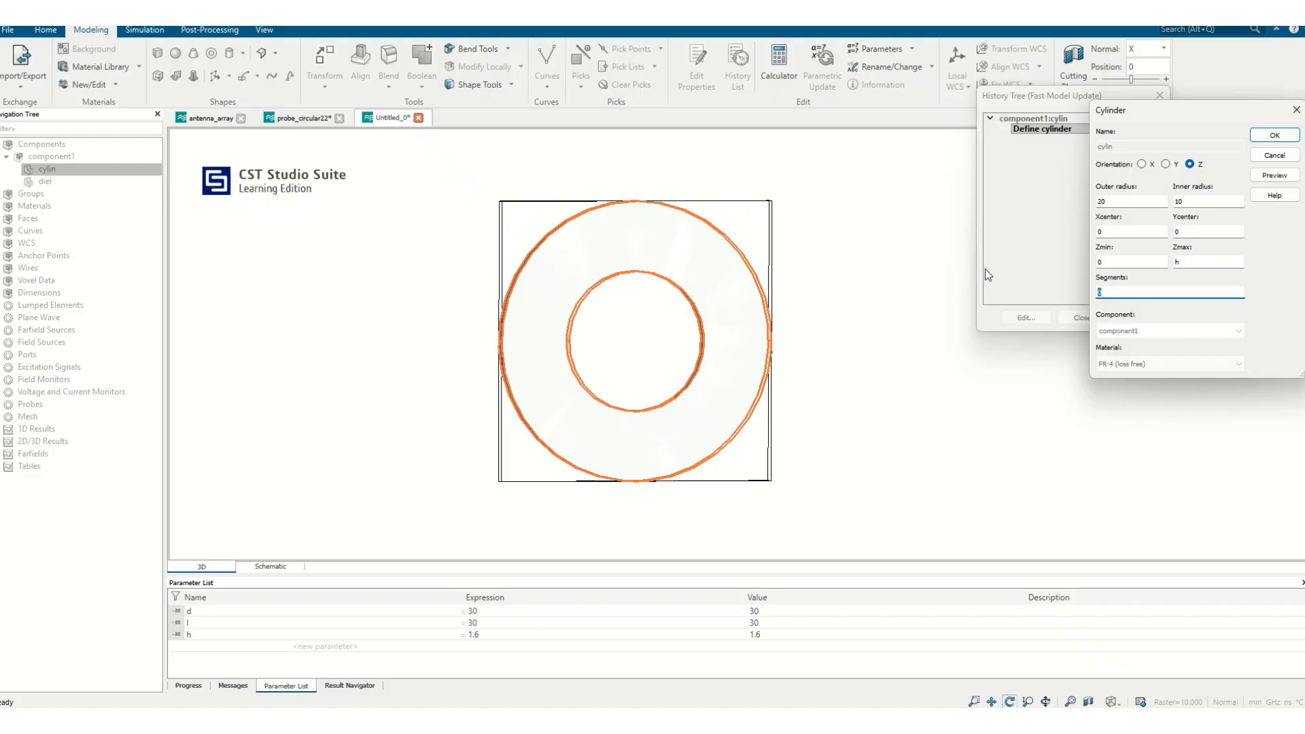
text(3)
click(1274, 178)
mouse_move(677, 326)
mouse_down()
mouse_move(827, 290)
mouse_move(637, 312)
mouse_move(525, 348)
mouse_move(744, 282)
mouse_move(805, 292)
mouse_up()
Set cylin's inner radius to 0, preview and apply the edit, and leave the shape's history.
click(1180, 201)
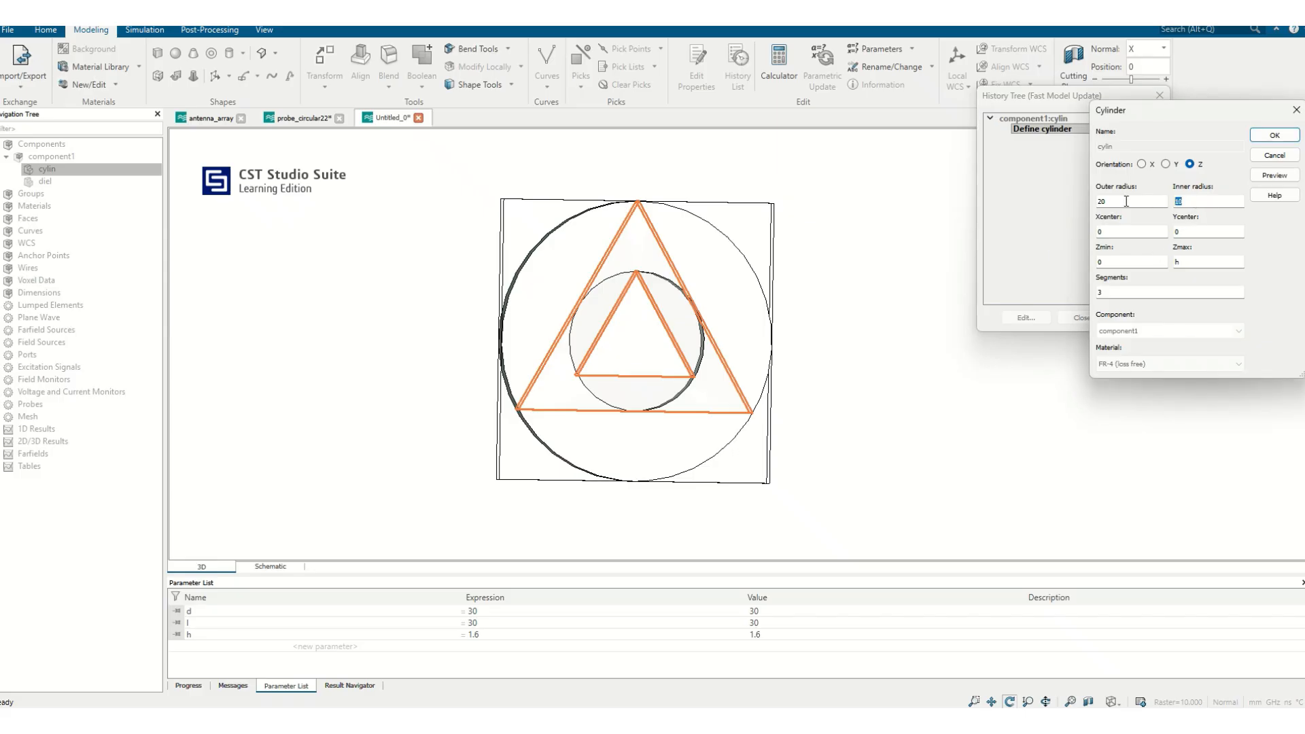
text(0)
click(1275, 175)
drag(932, 297, 670, 417)
click(1275, 135)
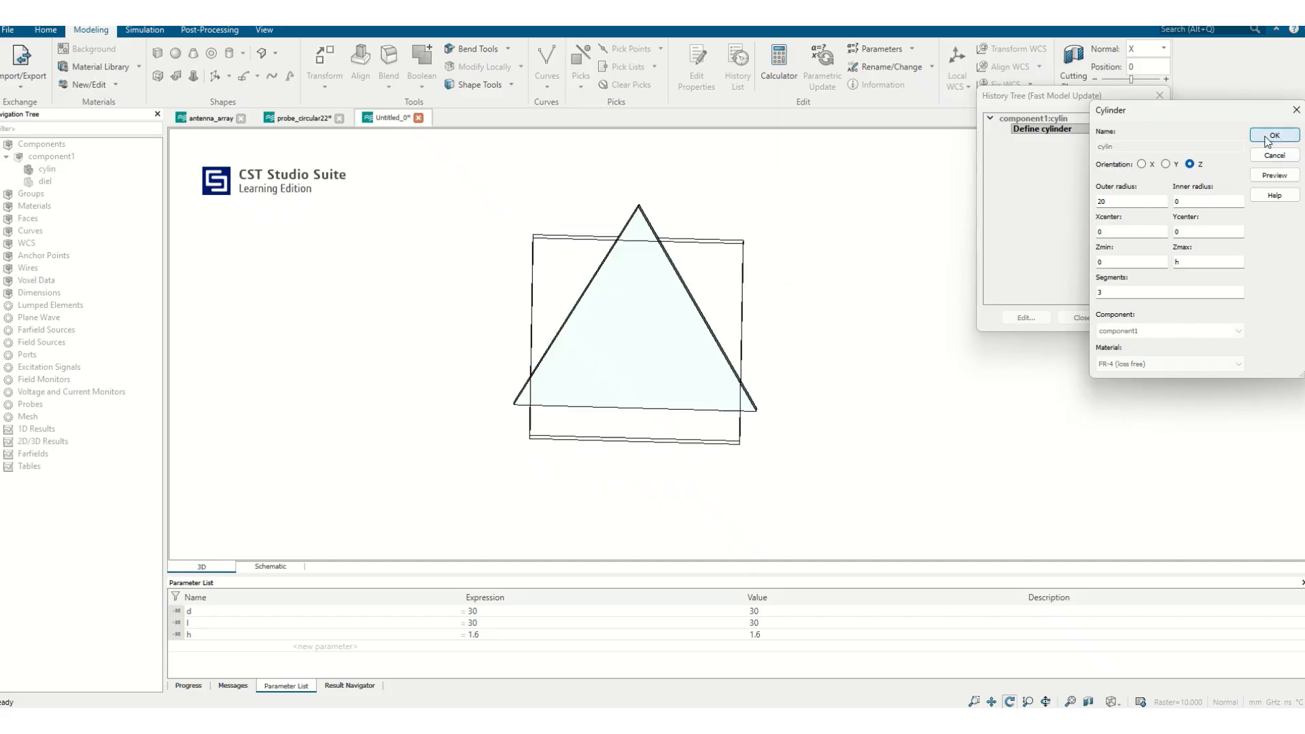
drag(724, 313, 768, 346)
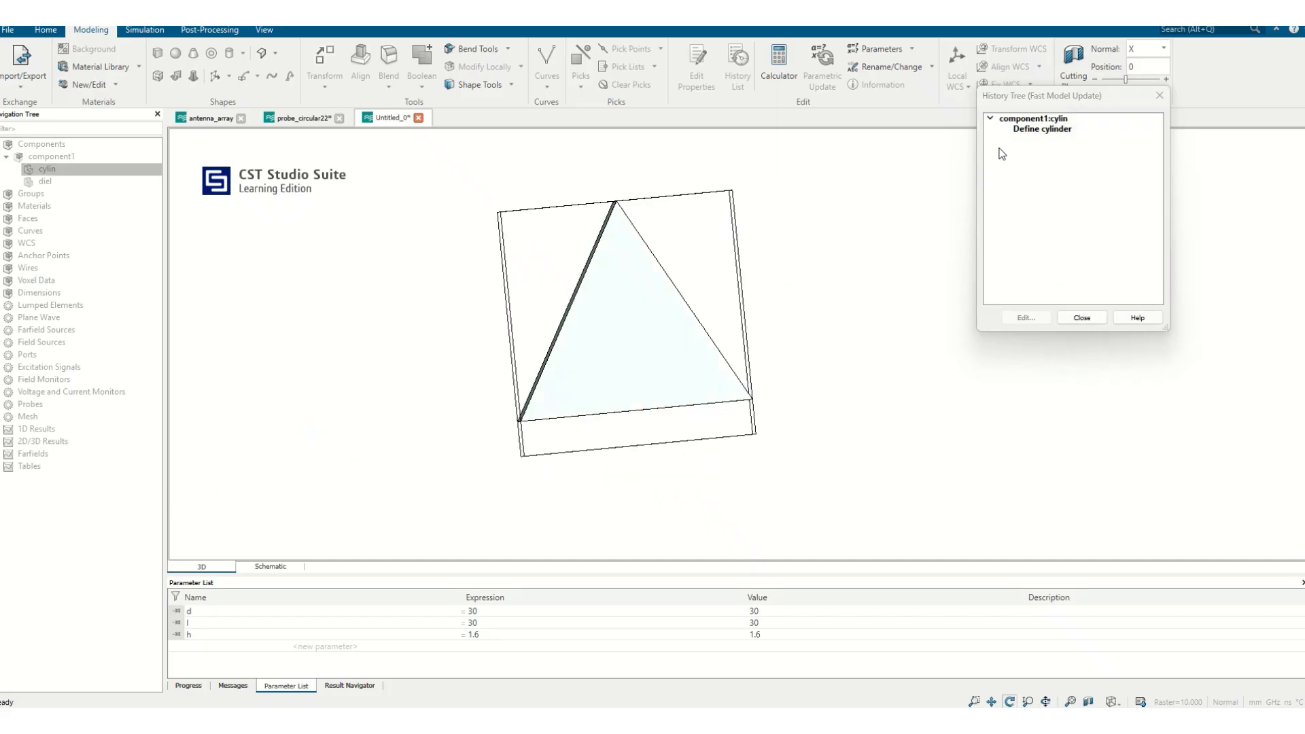
click(1041, 129)
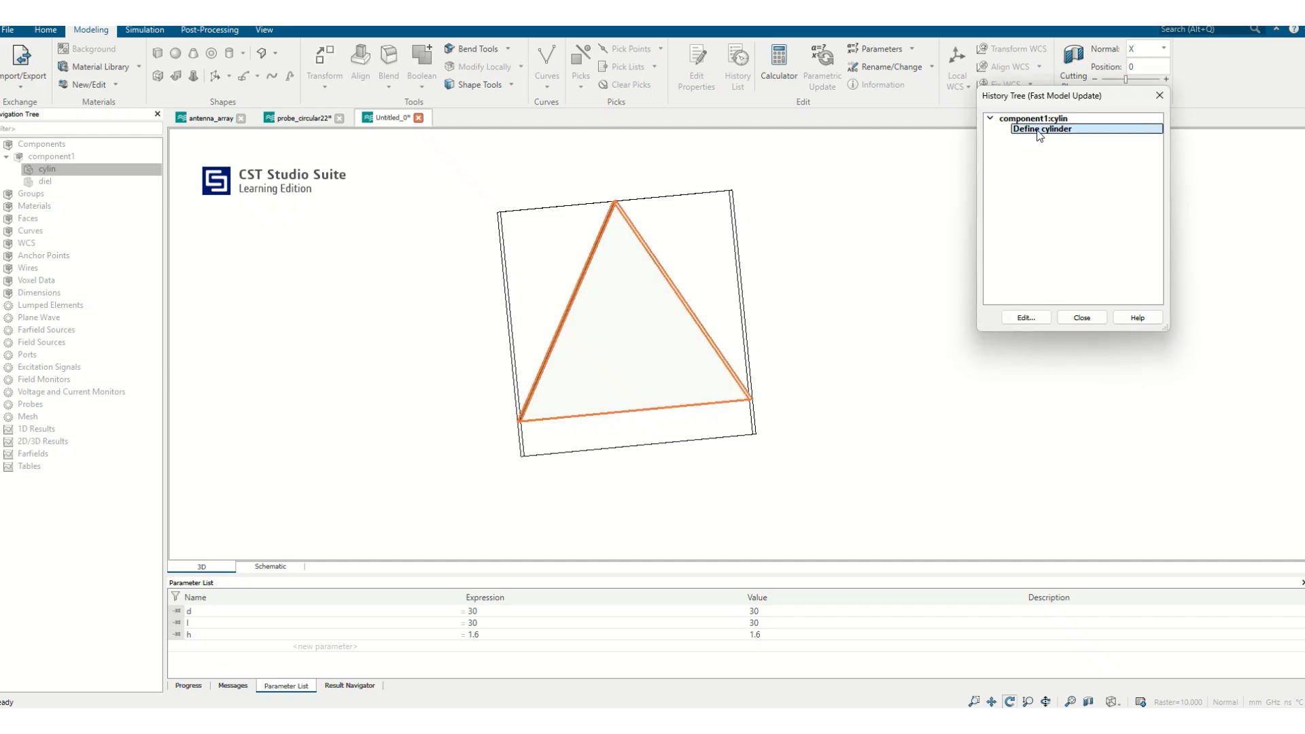
click(1081, 318)
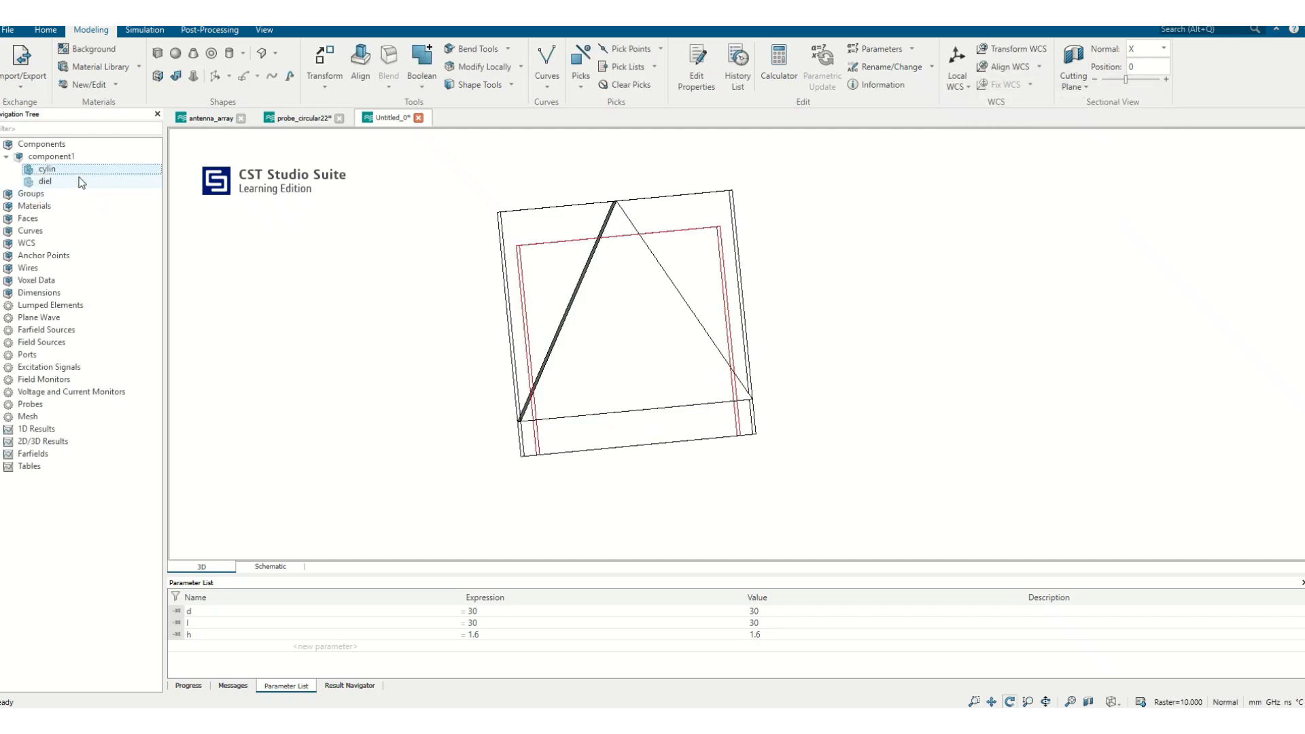
Create a copy of cylin with a Translate transform of about 38 along Y and one repetition.
click(85, 171)
click(70, 220)
click(65, 172)
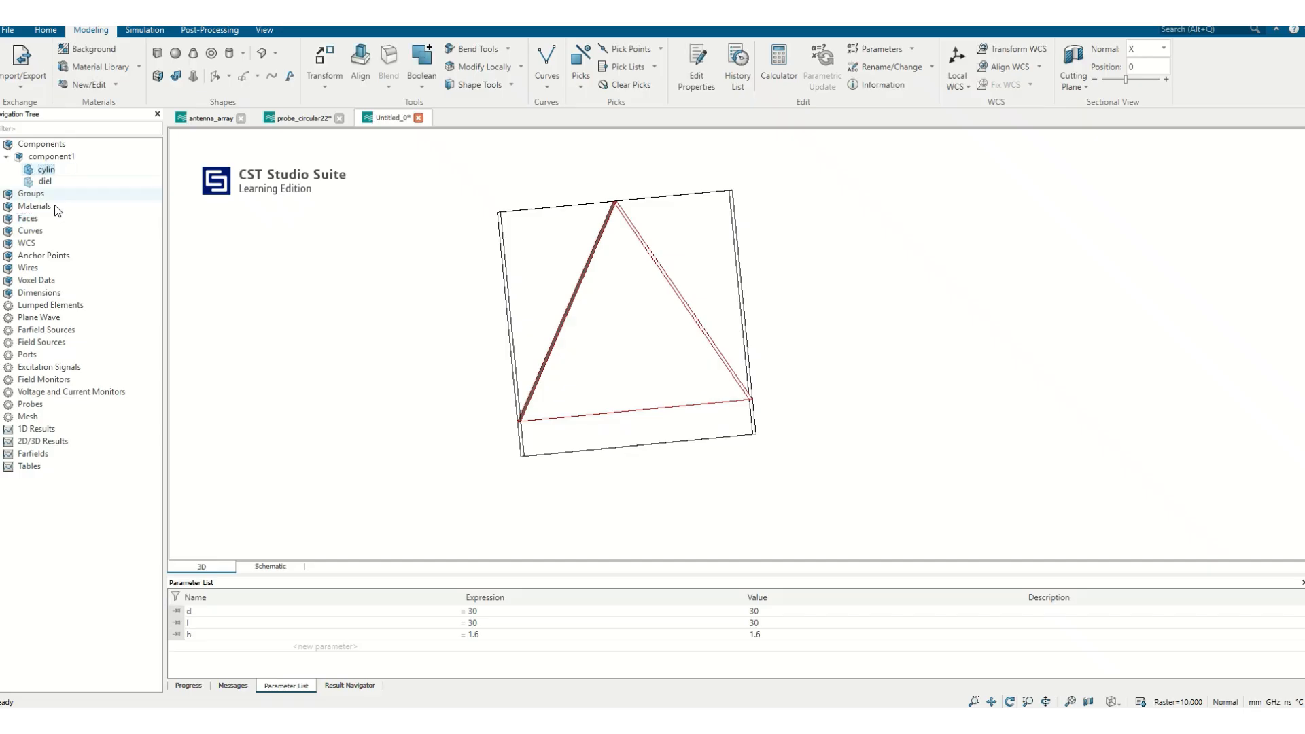
click(31, 218)
click(47, 168)
right_click(37, 170)
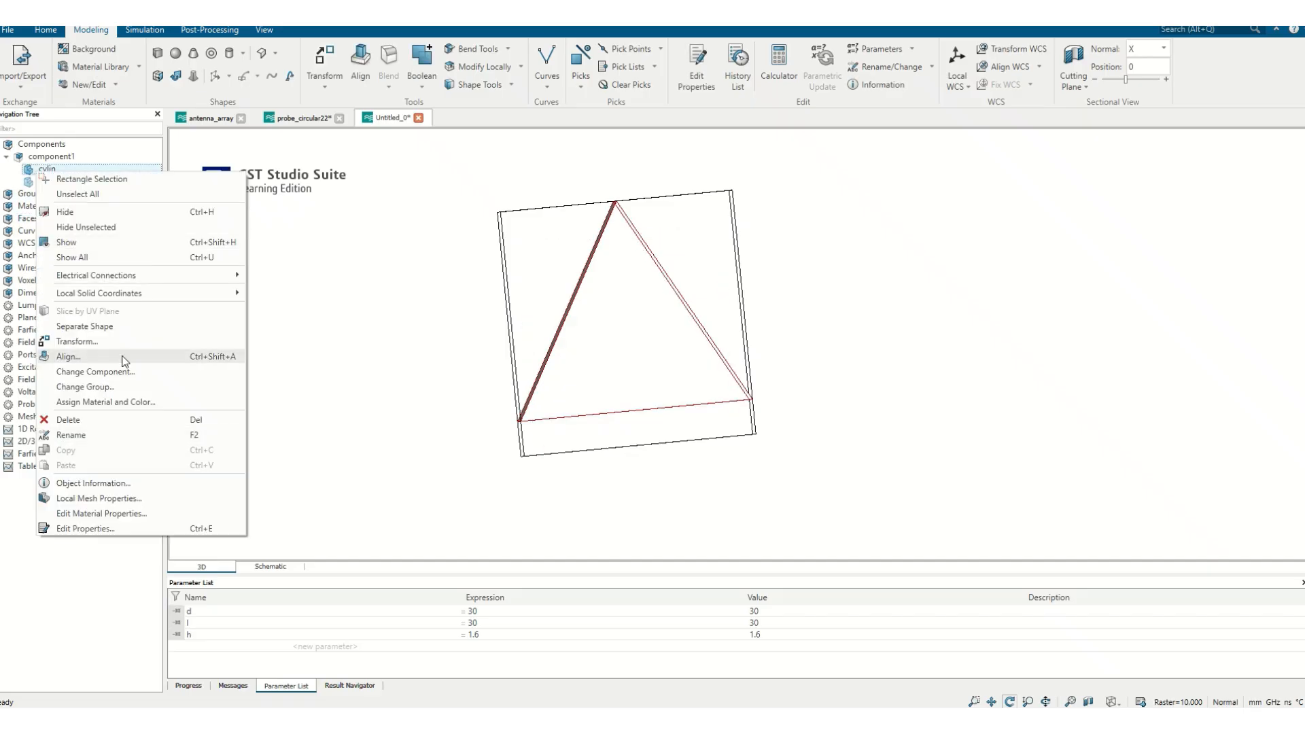
click(77, 341)
click(1116, 143)
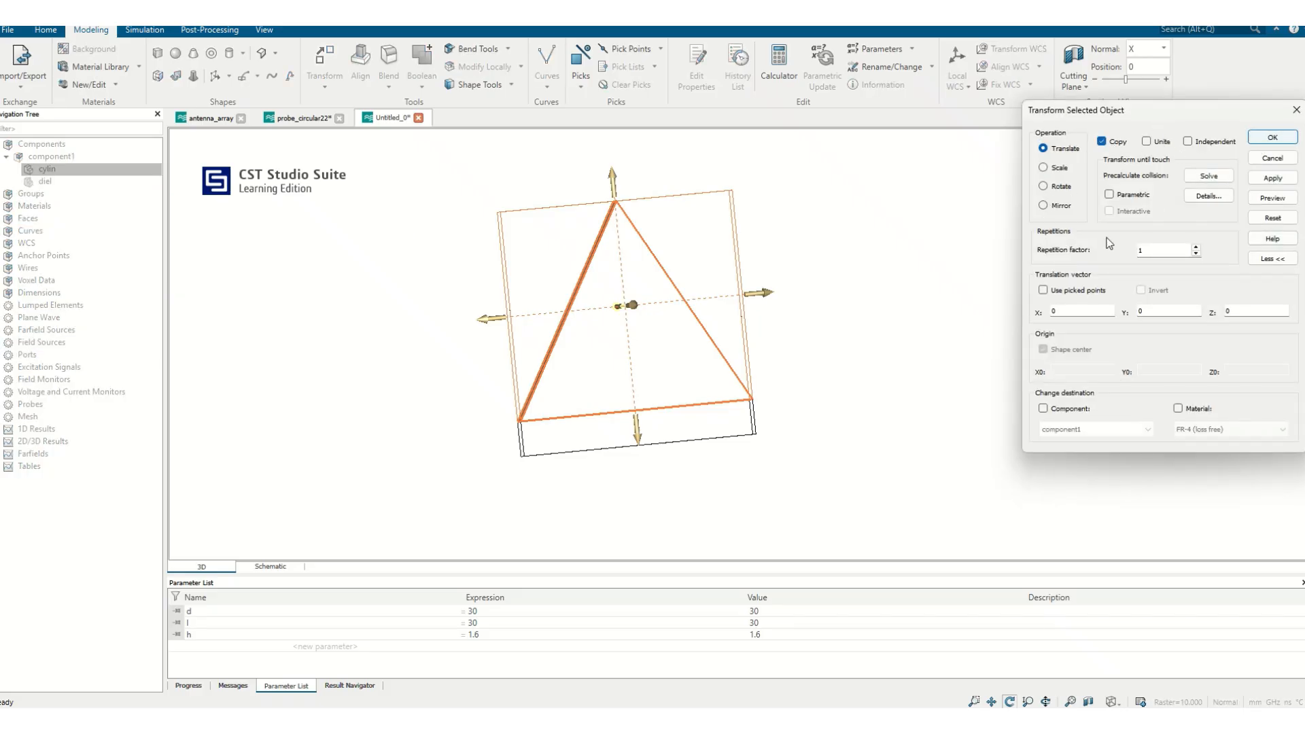
drag(765, 294, 1010, 296)
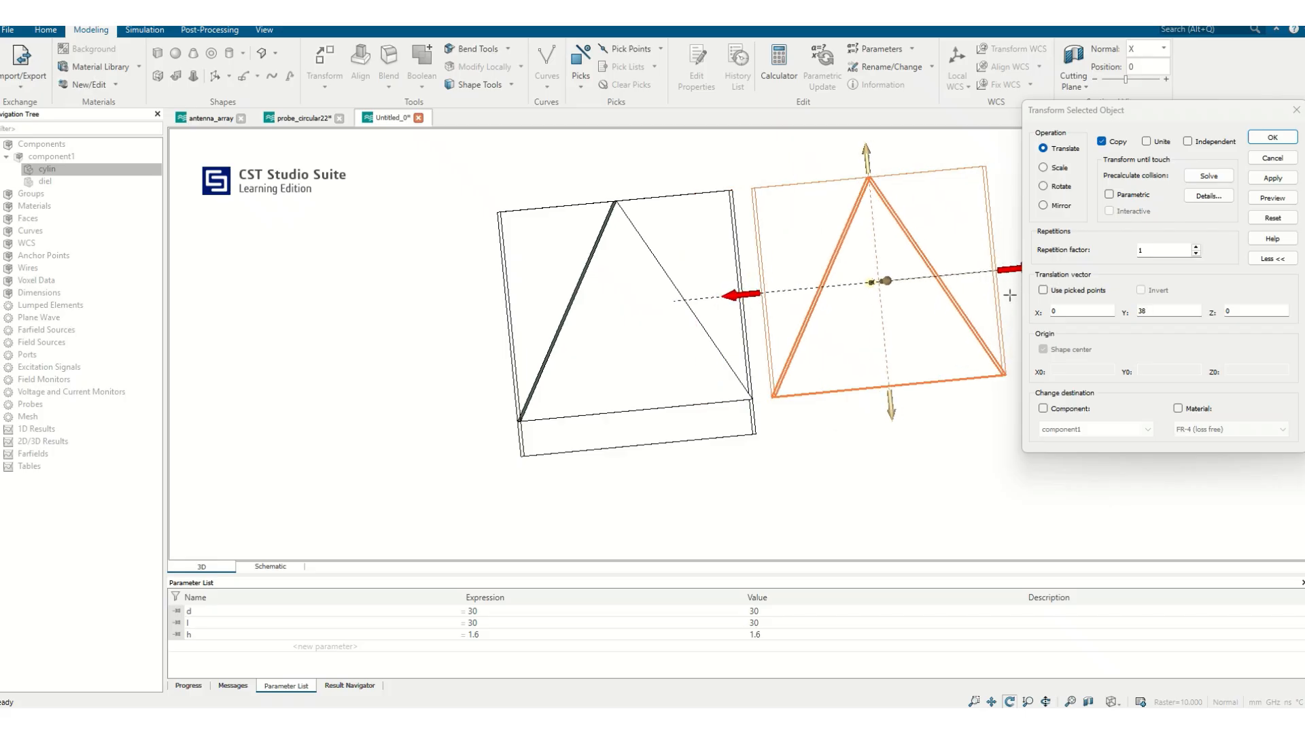
click(1273, 137)
Open the original cylinder definition from the history of the copied solid cylin_1.
click(49, 182)
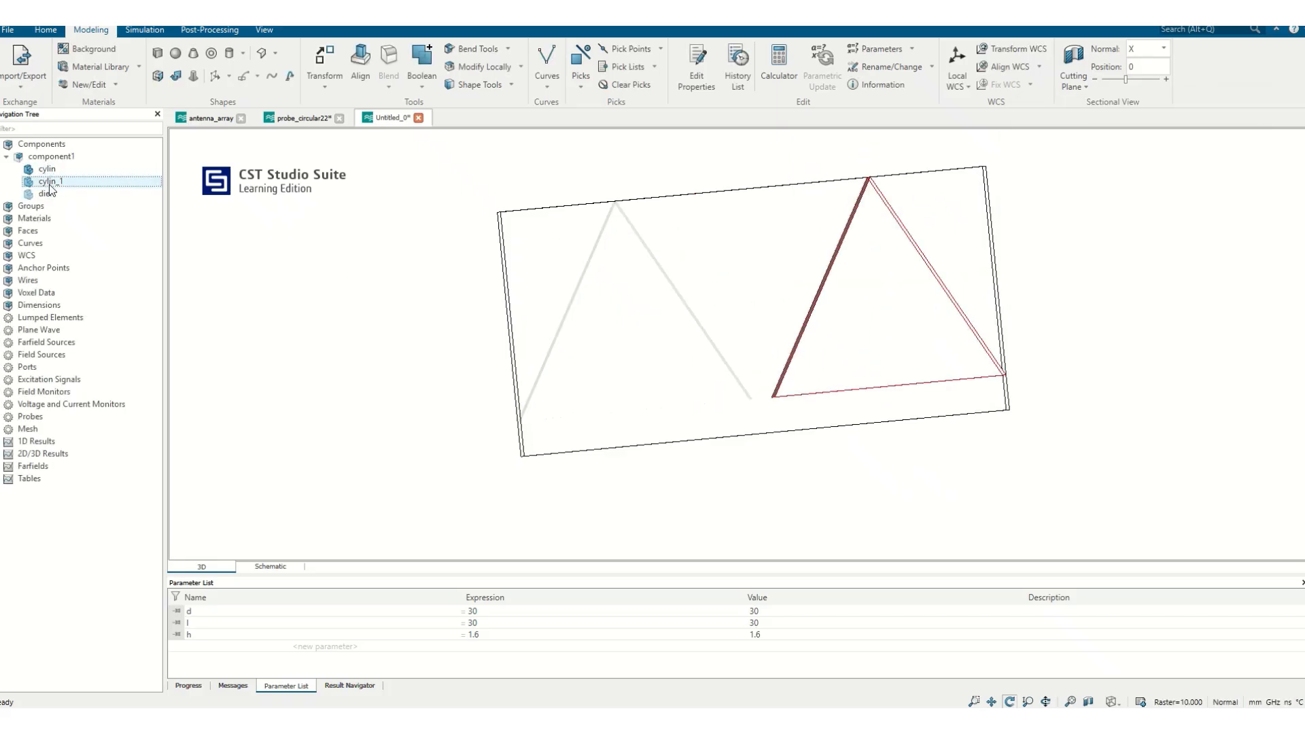
right_click(51, 186)
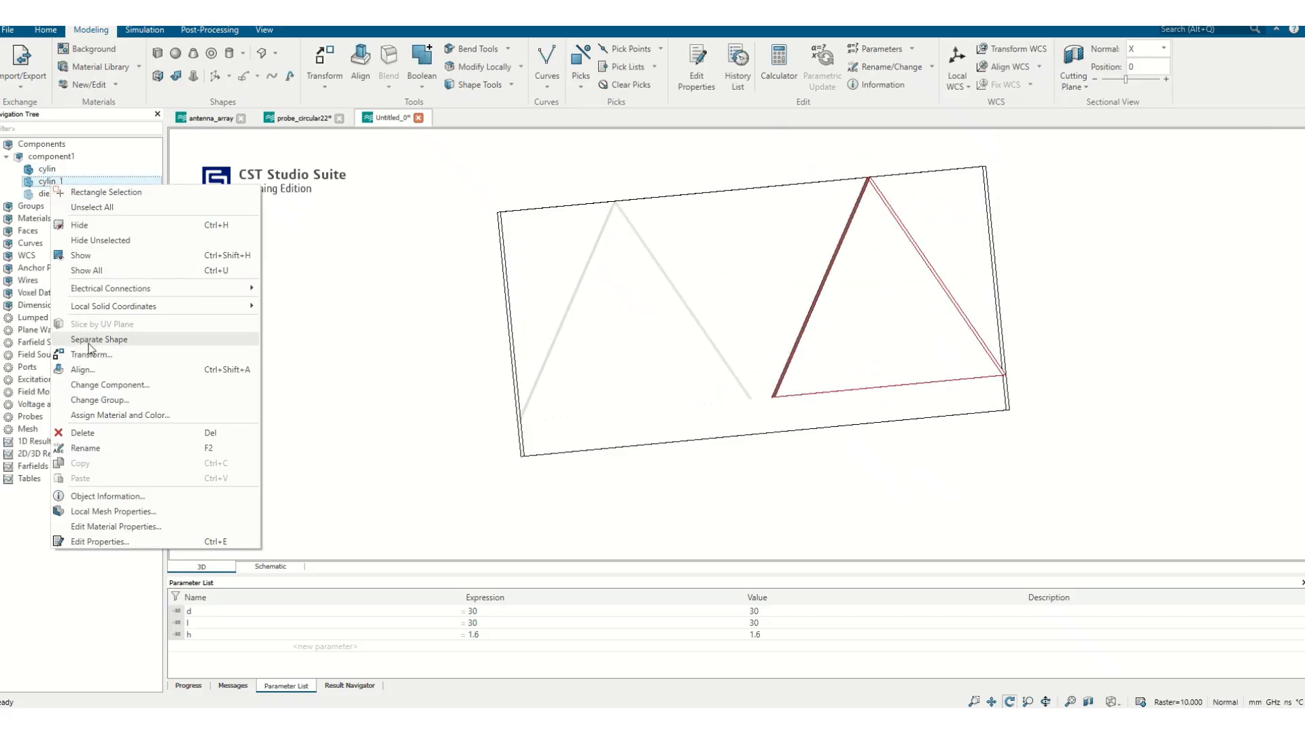
click(41, 183)
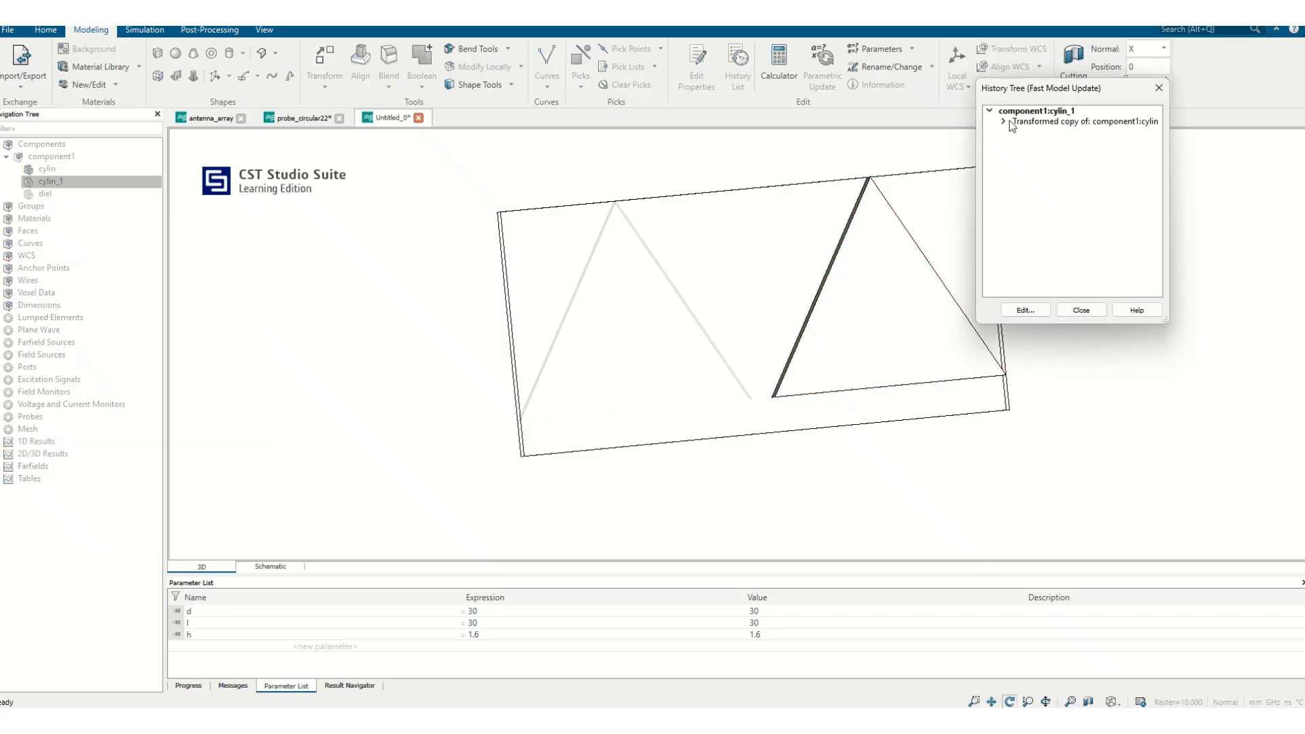
click(1003, 121)
double_click(1056, 132)
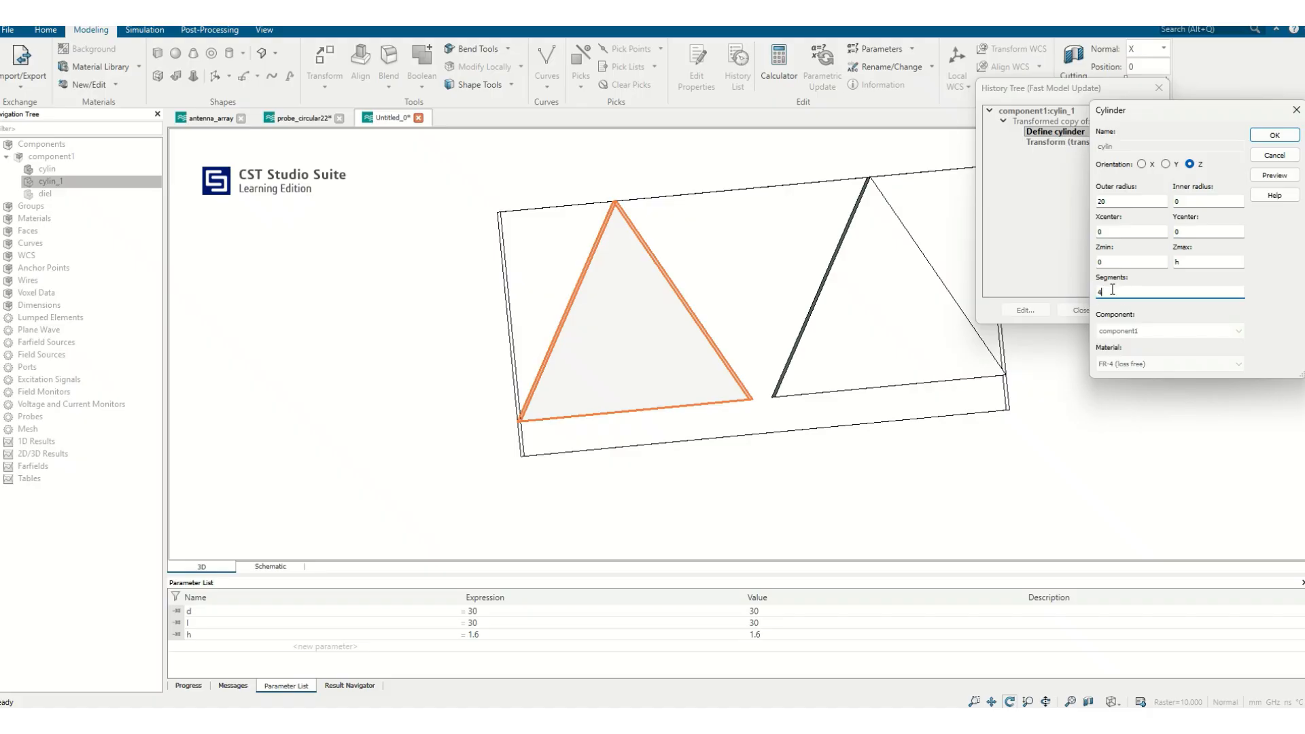
Preview the cylinder definition with 4 segments and with 5 segments.
click(1273, 176)
drag(770, 233, 746, 187)
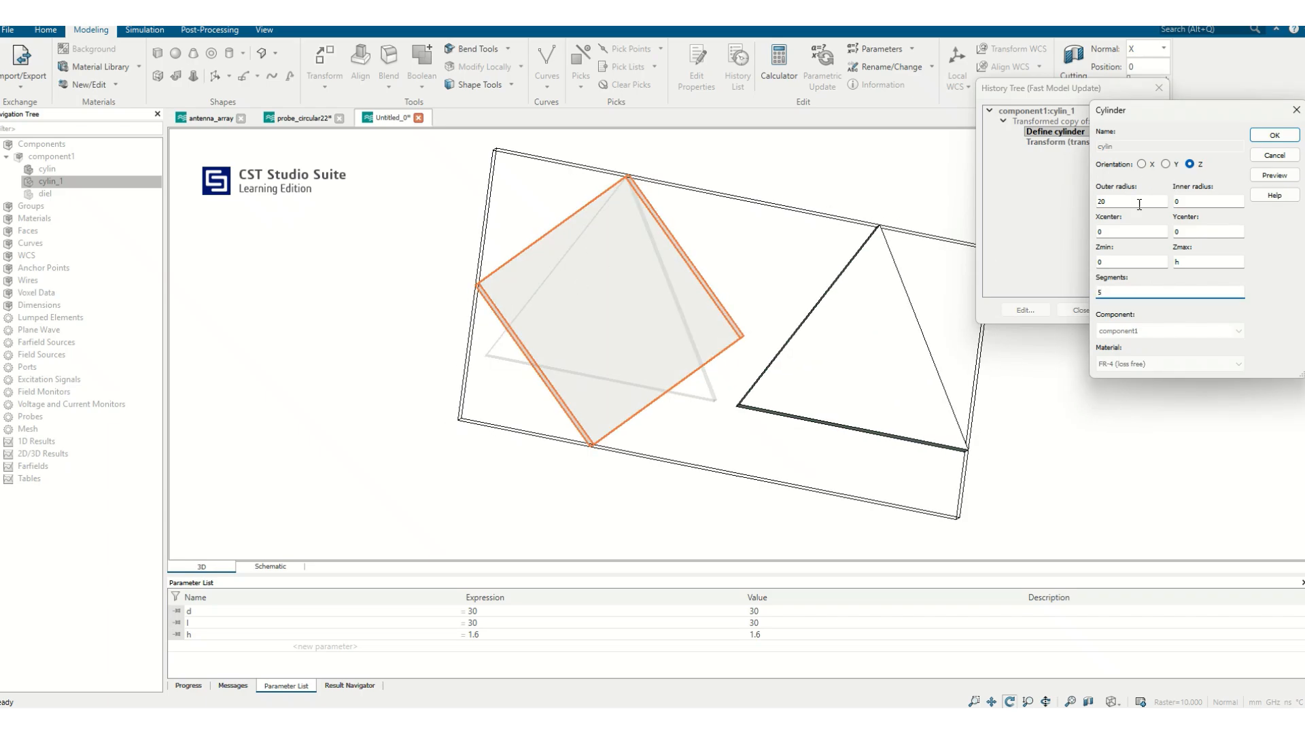
click(1275, 176)
drag(787, 233, 611, 289)
Set the cylinder definition to 6 segments, preview it, apply the change, and leave the history of cylin_1.
click(1113, 286)
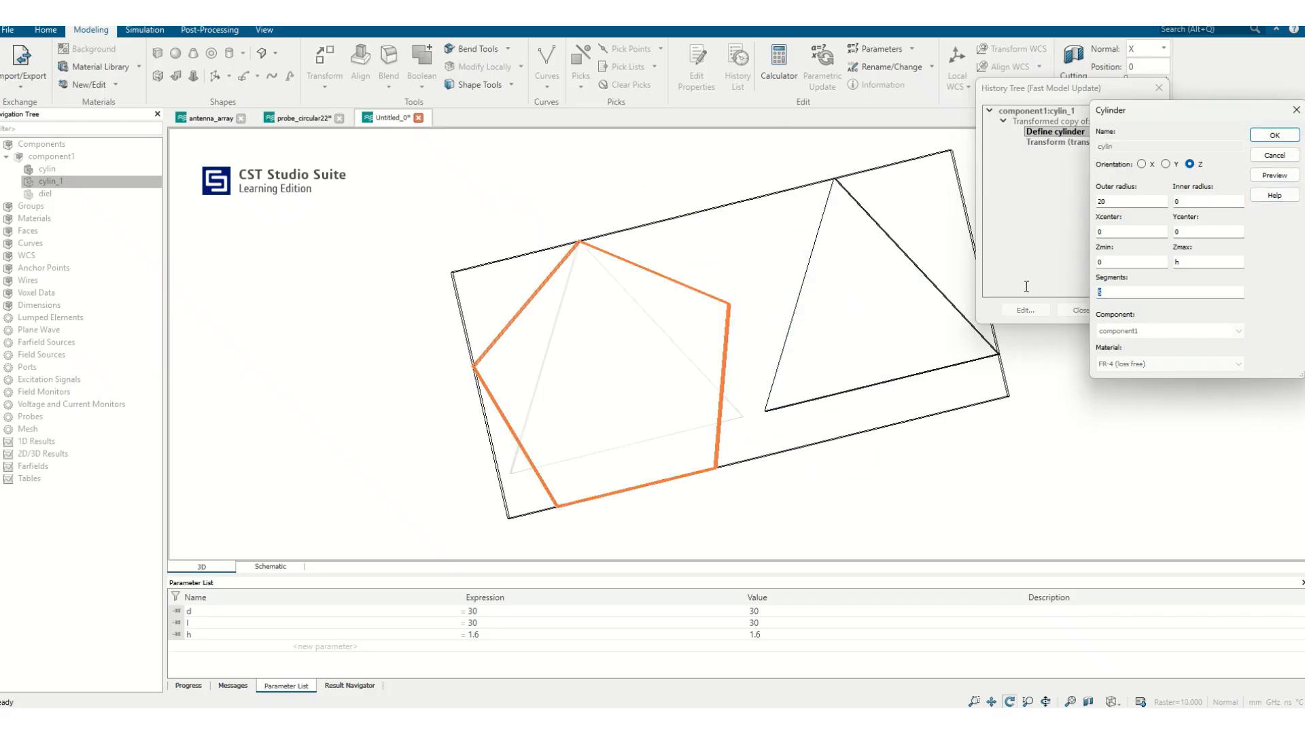
text(6)
click(1275, 176)
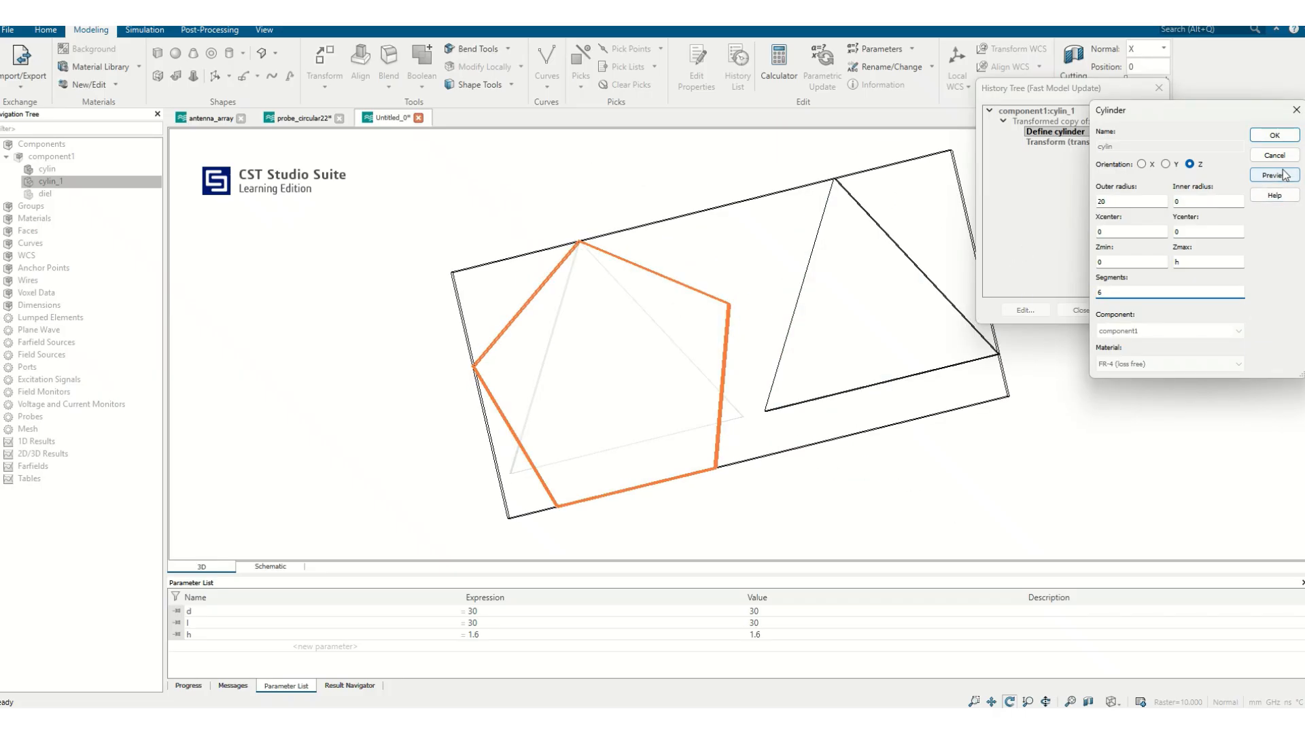
mouse_move(800, 248)
mouse_down()
mouse_move(713, 231)
mouse_move(679, 292)
mouse_move(1026, 310)
mouse_move(1040, 299)
mouse_up()
click(1266, 135)
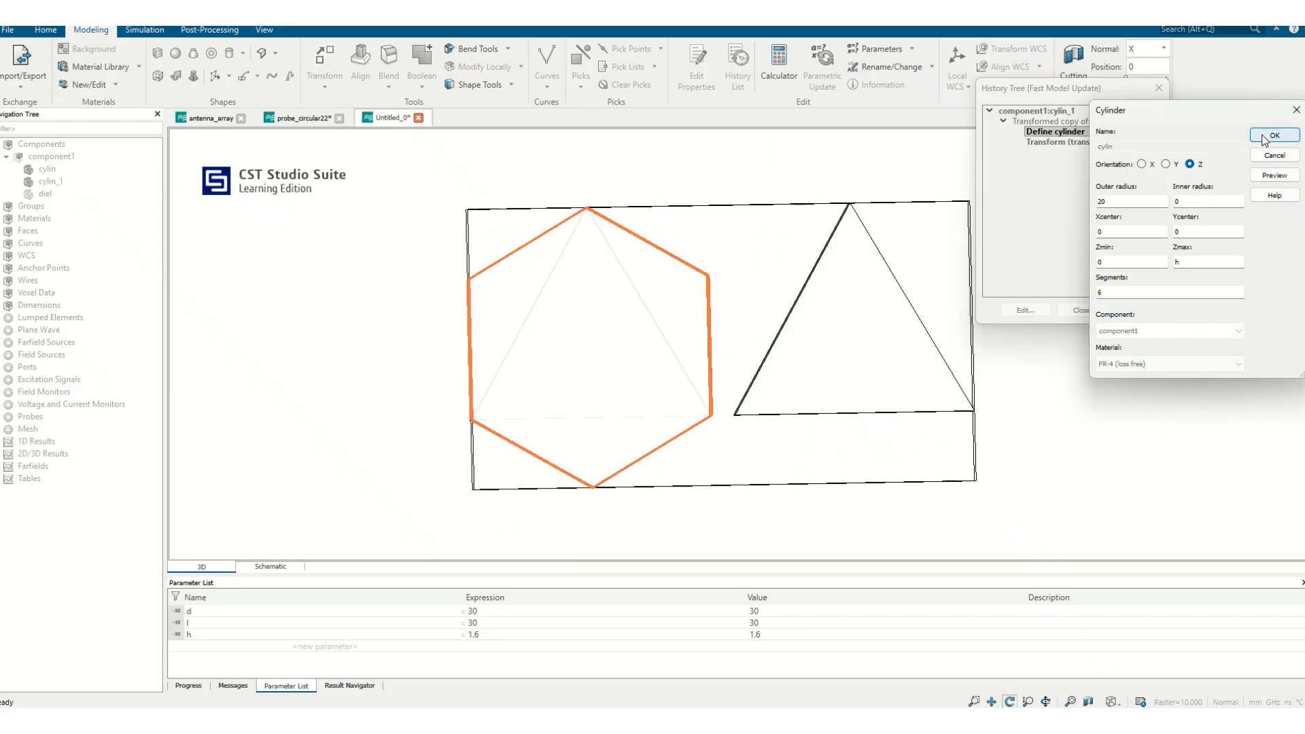
click(1085, 310)
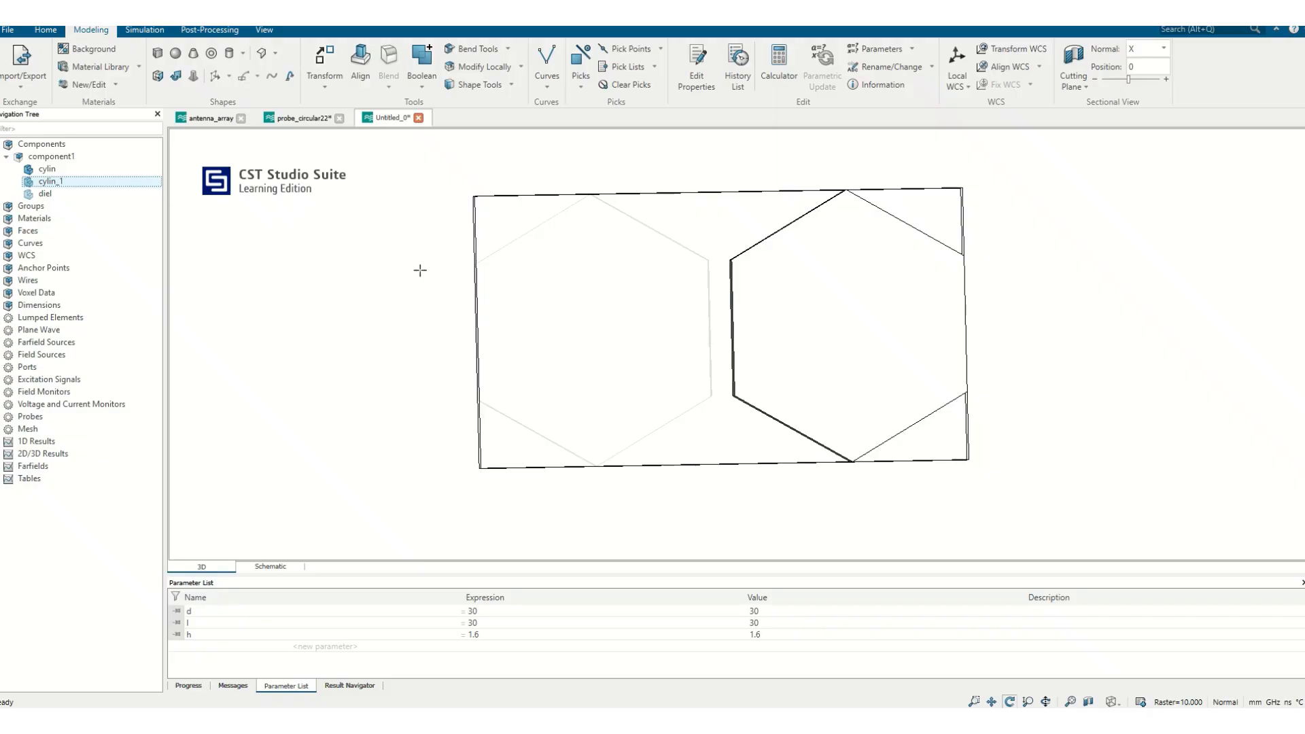
Draw a Z-oriented torus beside the original cylinder, with a large radius of about 13.5 and a small radius of about 7.
click(211, 55)
double_click(268, 325)
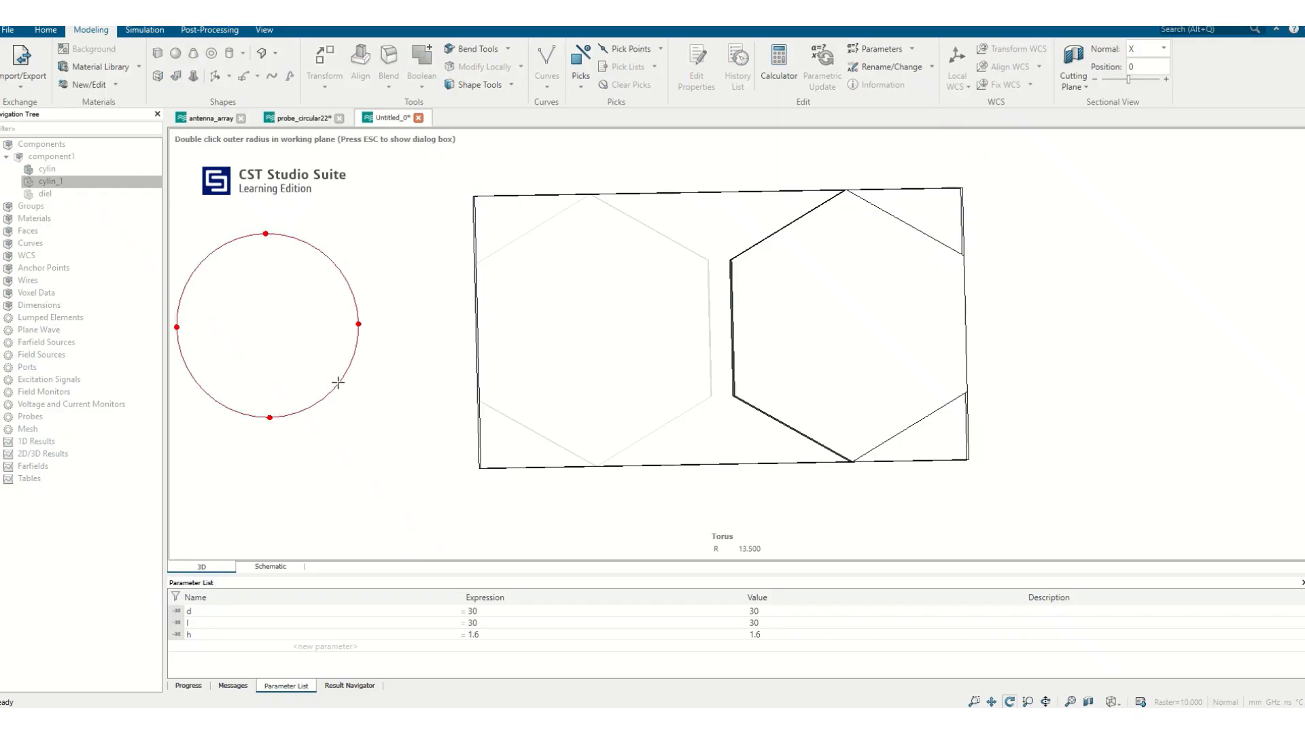
double_click(298, 361)
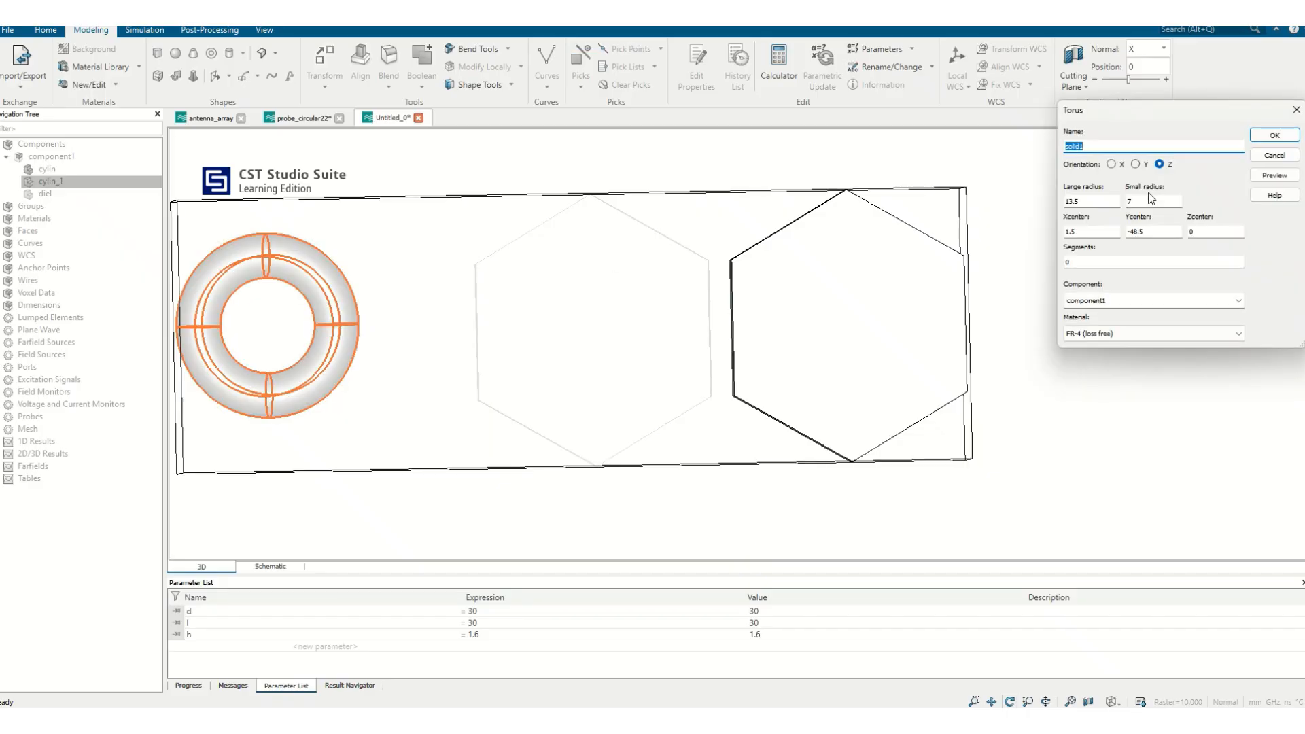
Preview the new torus with three segments as a triangular ring.
click(1078, 266)
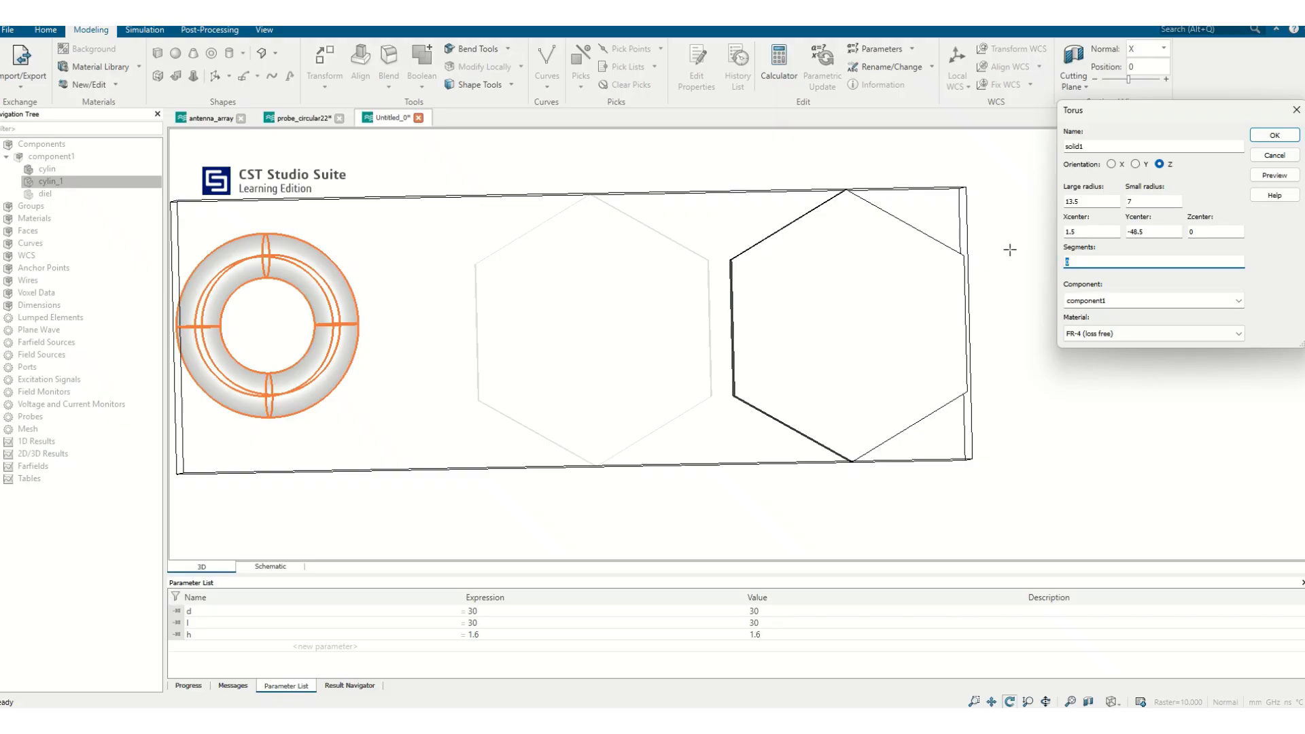
click(1275, 175)
mouse_move(720, 229)
mouse_down()
mouse_move(458, 227)
mouse_move(497, 231)
mouse_move(210, 297)
mouse_move(170, 327)
mouse_move(929, 314)
mouse_up()
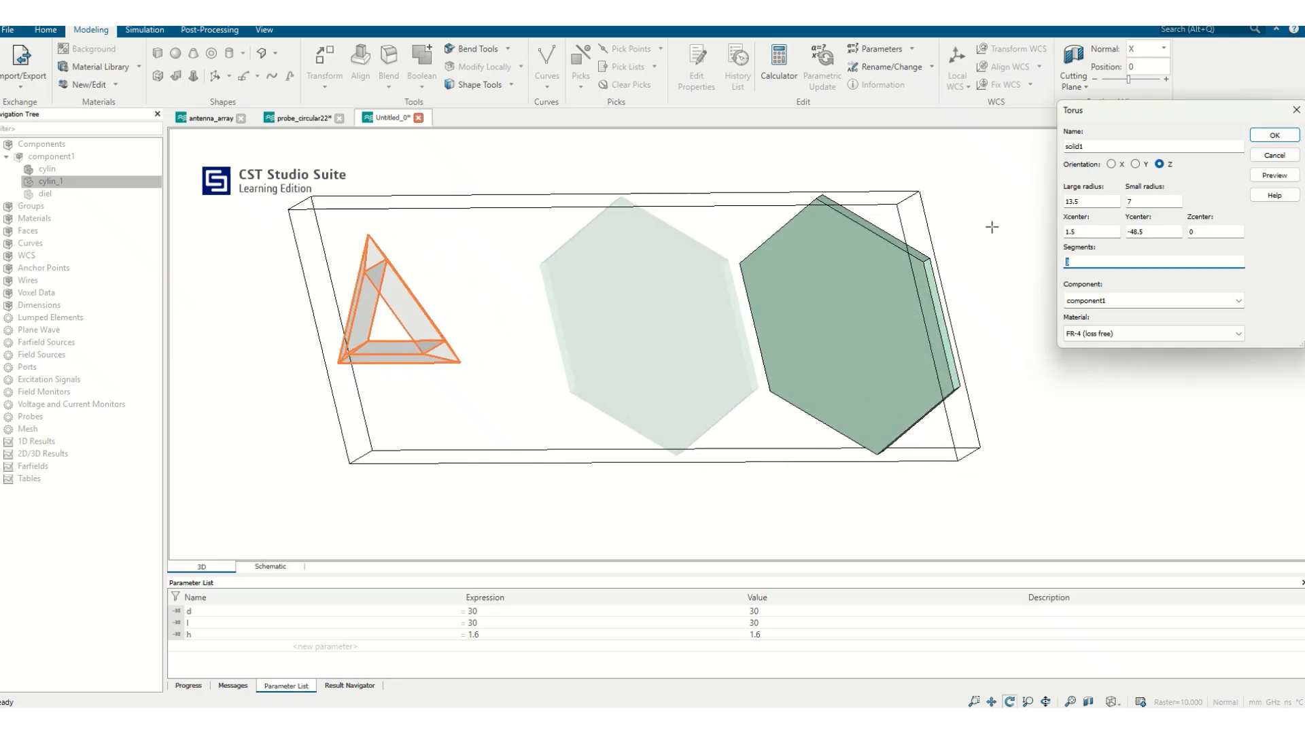
Set the torus's segments to 9, preview it, and create it in FR-4 (loss free) under component1.
click(1275, 175)
drag(563, 251, 680, 138)
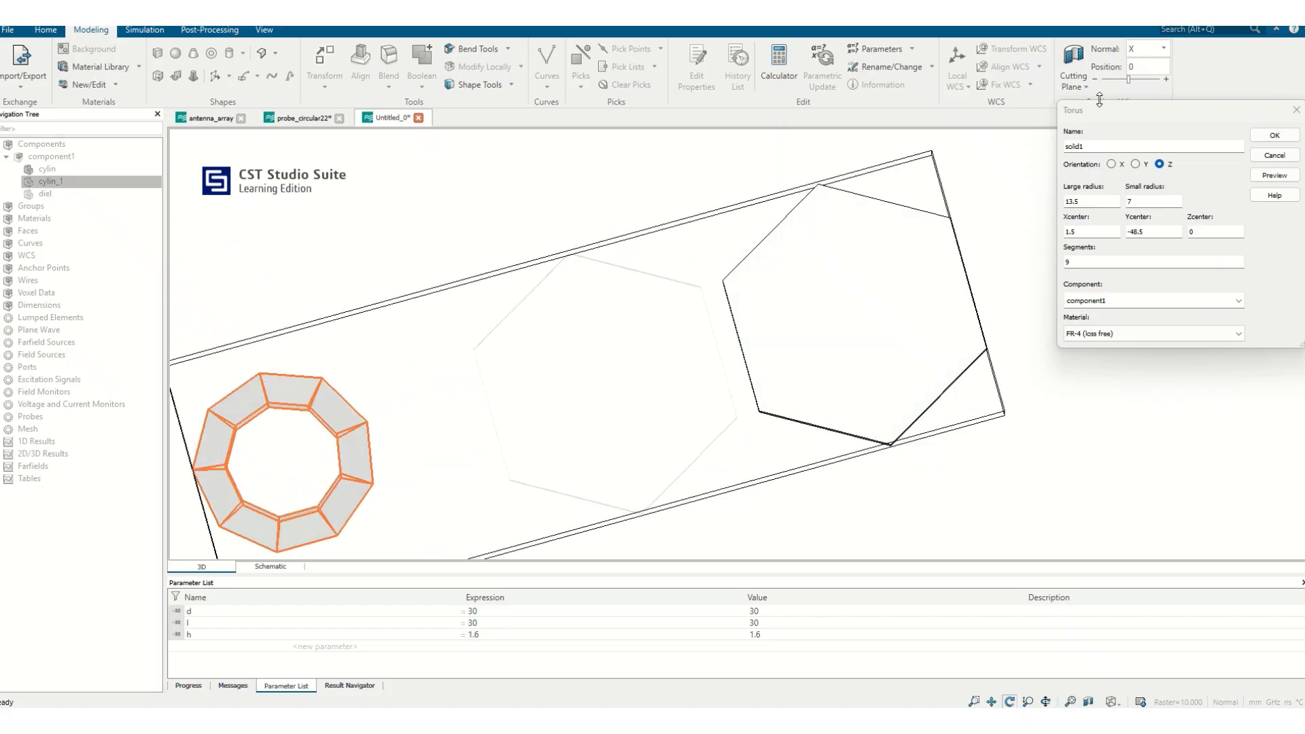
click(1276, 136)
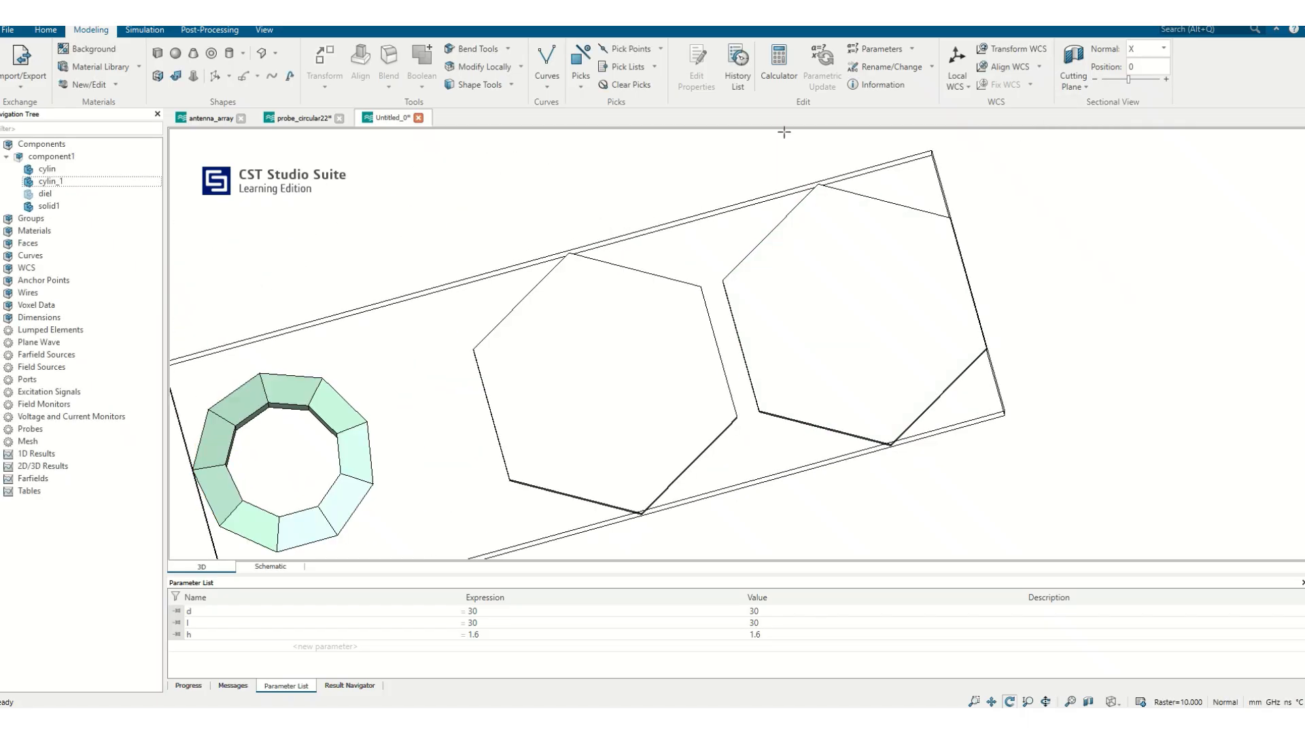
Draw a Z-oriented cone beside the copied cylinder, with bottom radius about 4.5, top radius about 17 and height about 22.
click(195, 54)
double_click(1090, 267)
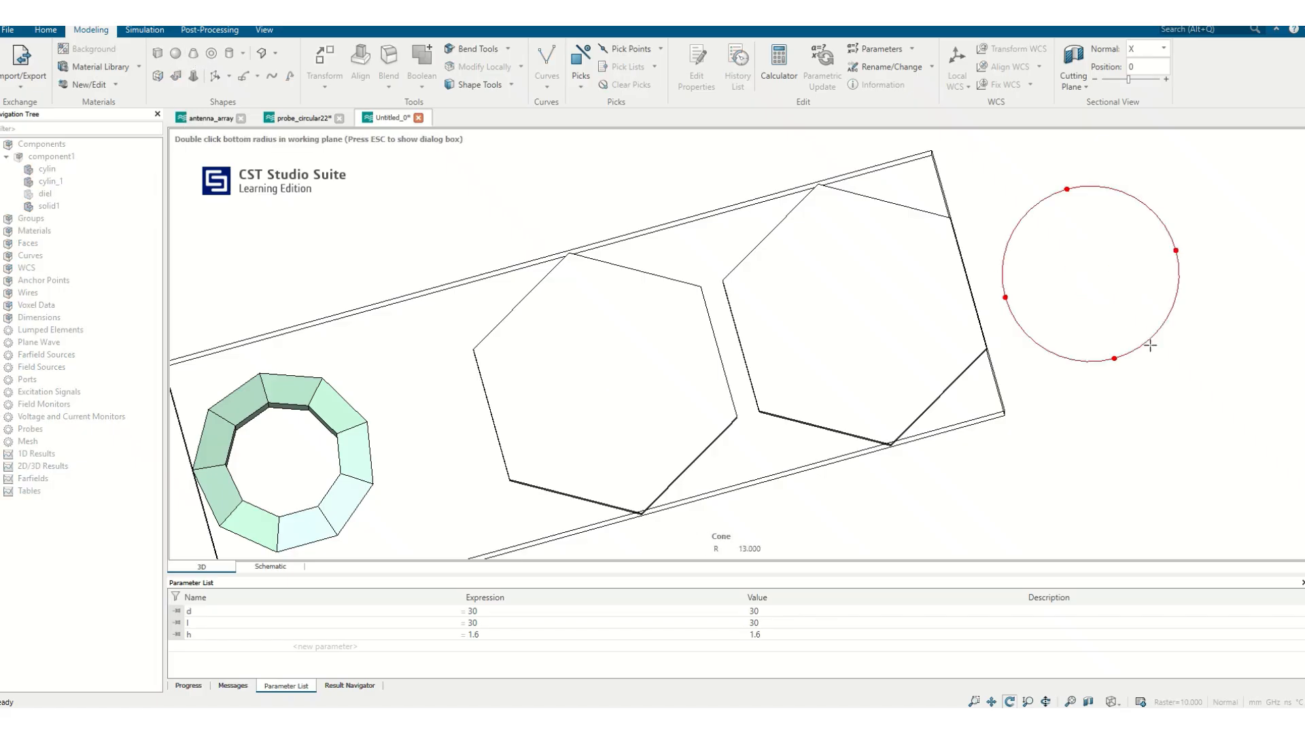
double_click(1174, 350)
double_click(1129, 246)
double_click(1122, 248)
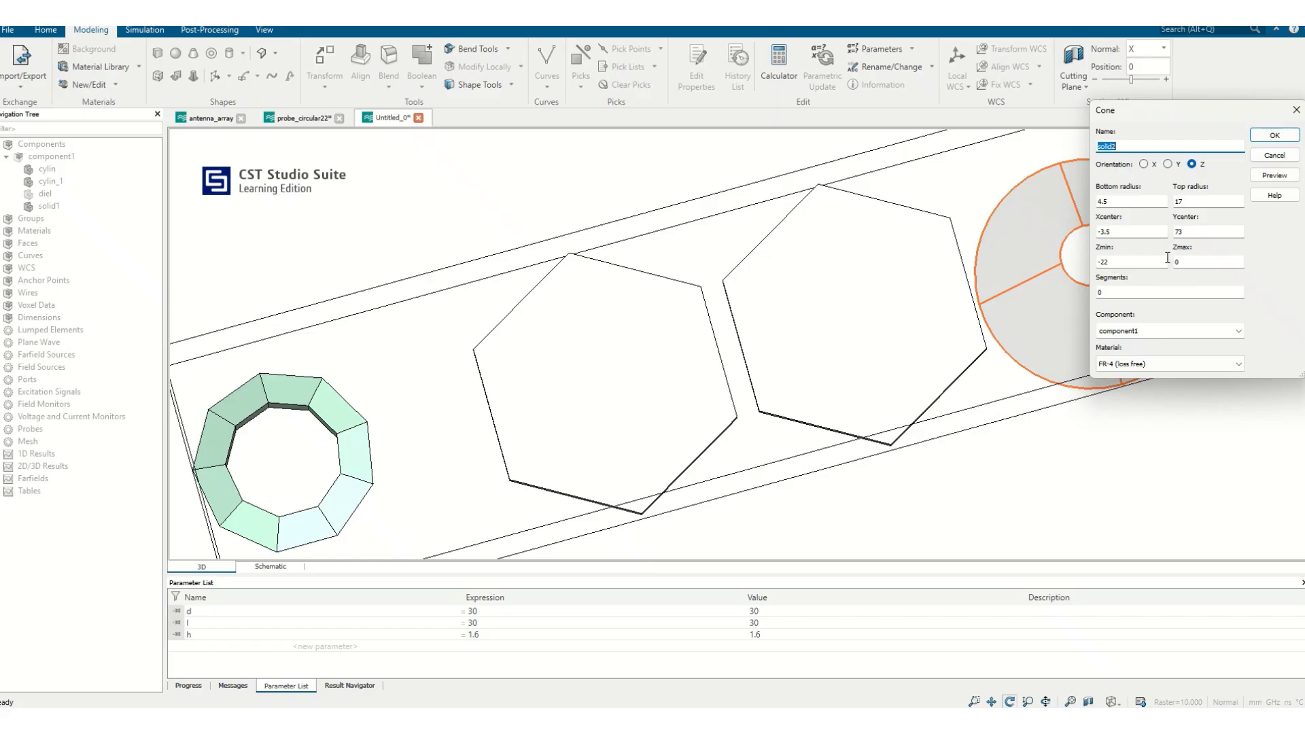
drag(1197, 121, 431, 119)
drag(1025, 300, 947, 184)
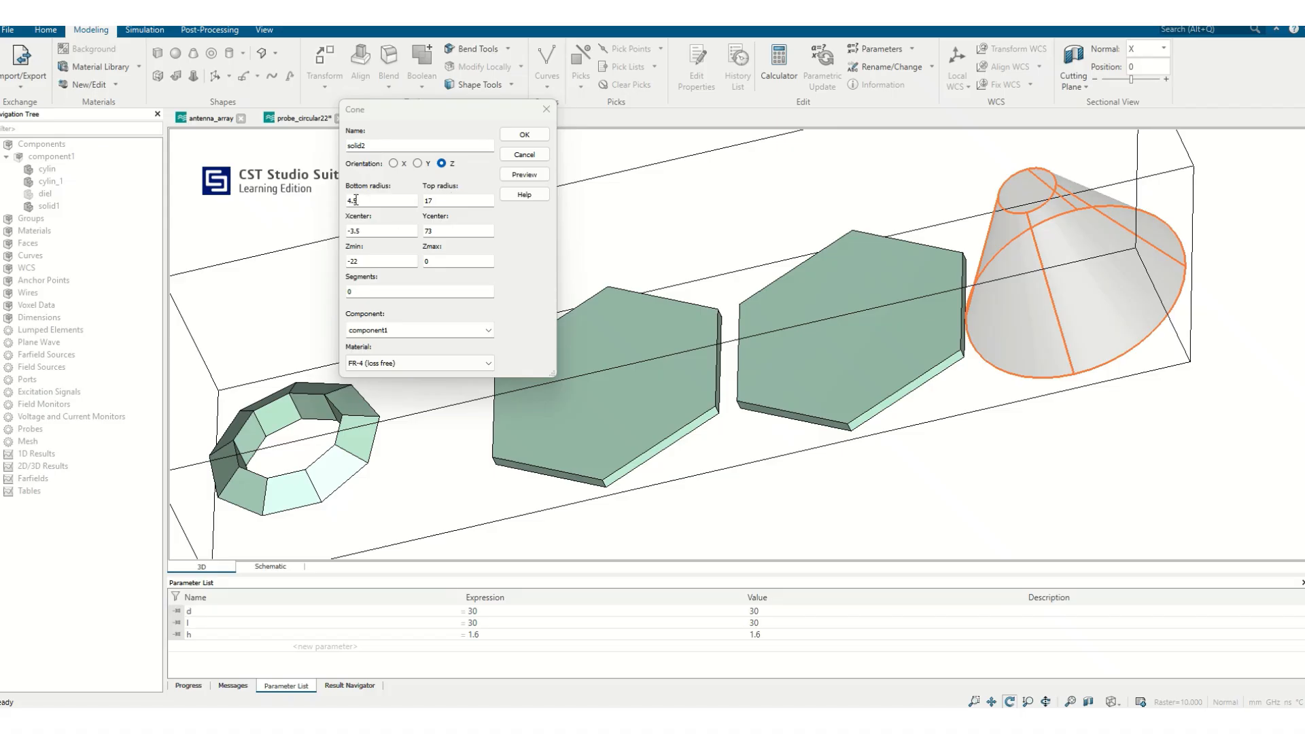
Set the cone's bottom radius to 0 and preview the pointed shape.
click(375, 201)
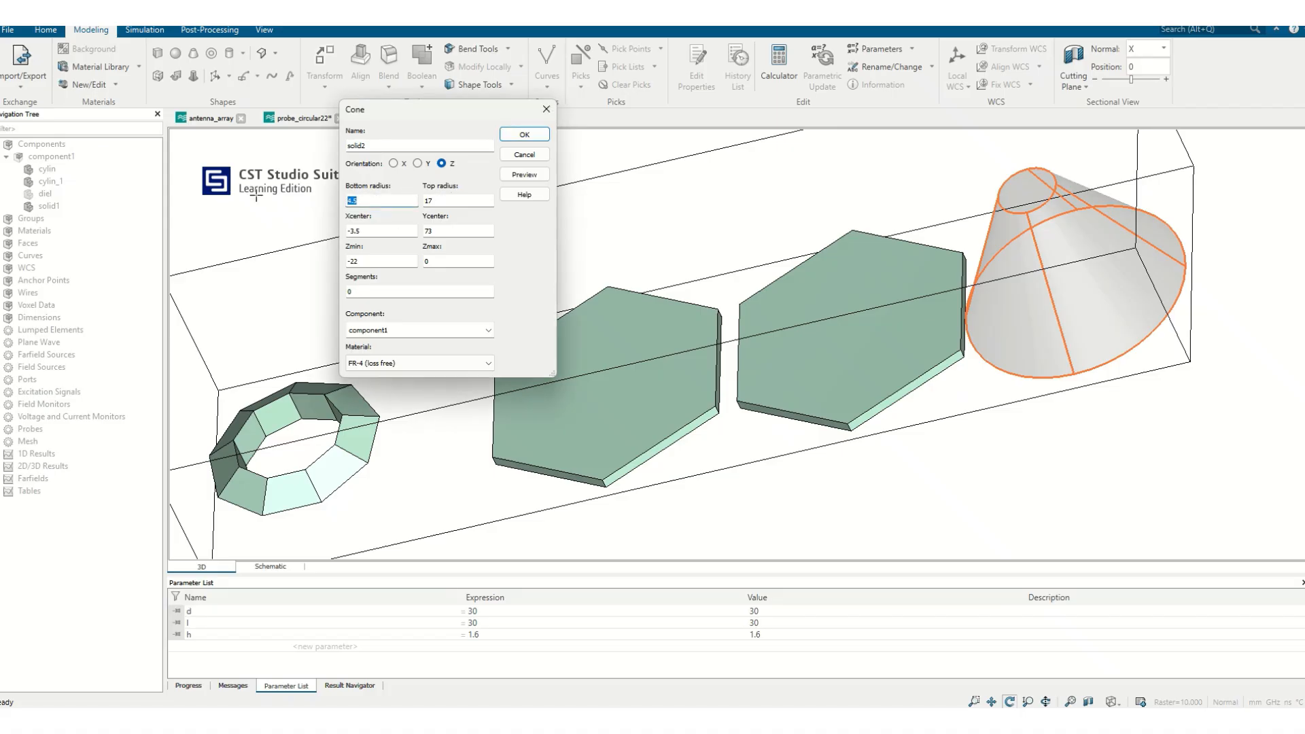
text(0)
click(524, 175)
click(1154, 257)
drag(1155, 257, 1224, 246)
Set the cone's segments to 6, preview it, and create it in FR-4 (loss free) under component1.
double_click(390, 293)
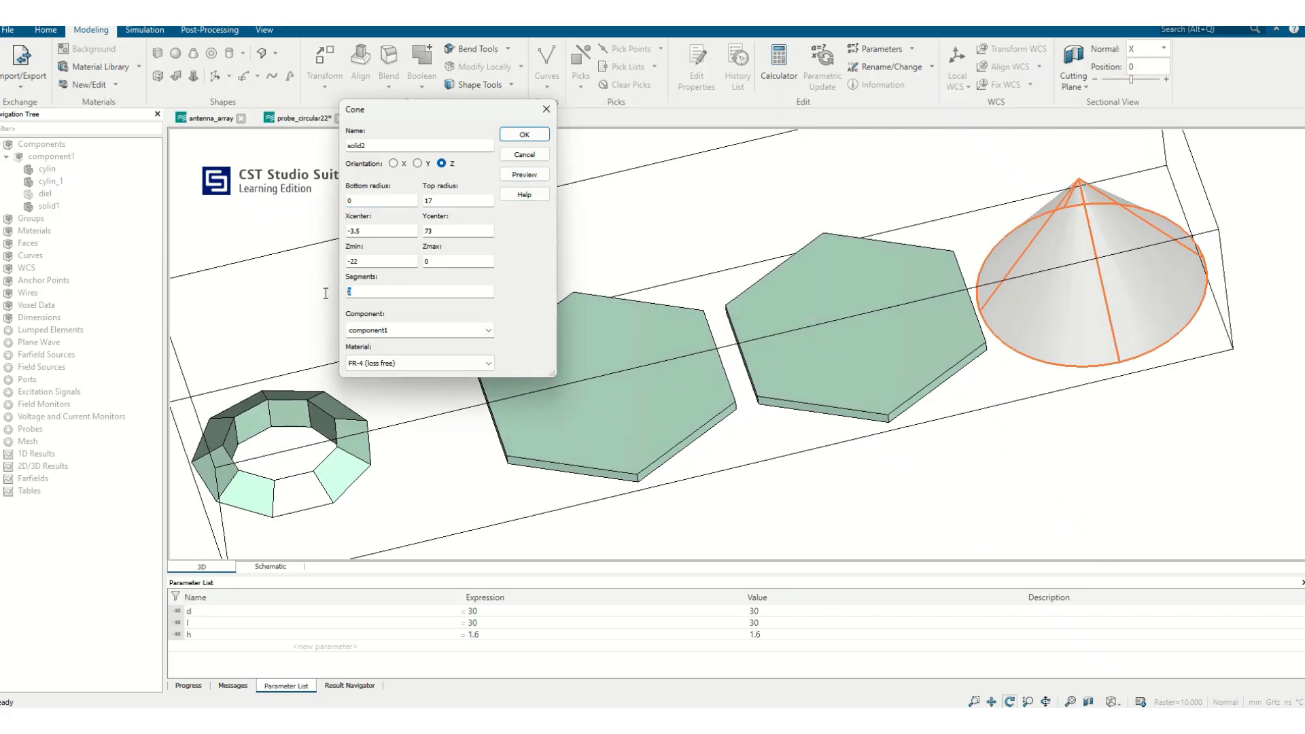
text(6)
click(524, 175)
drag(1104, 261, 1029, 348)
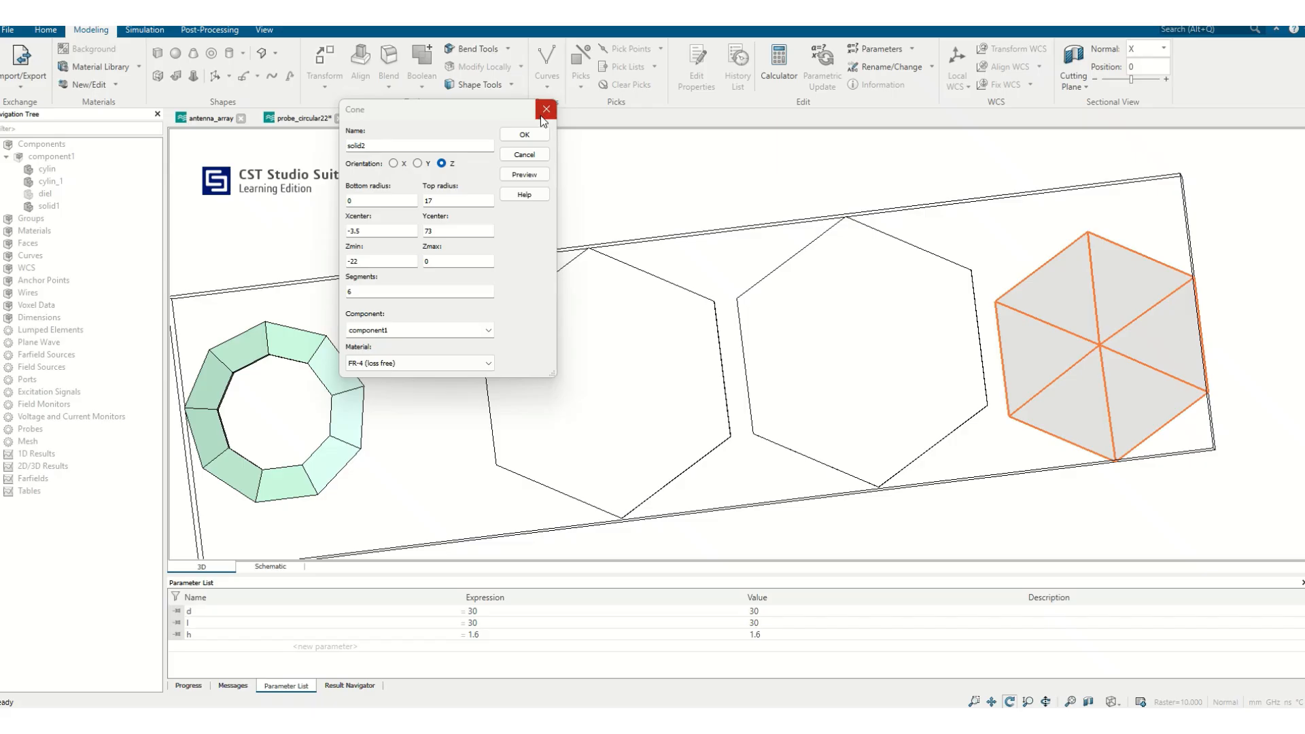
click(524, 134)
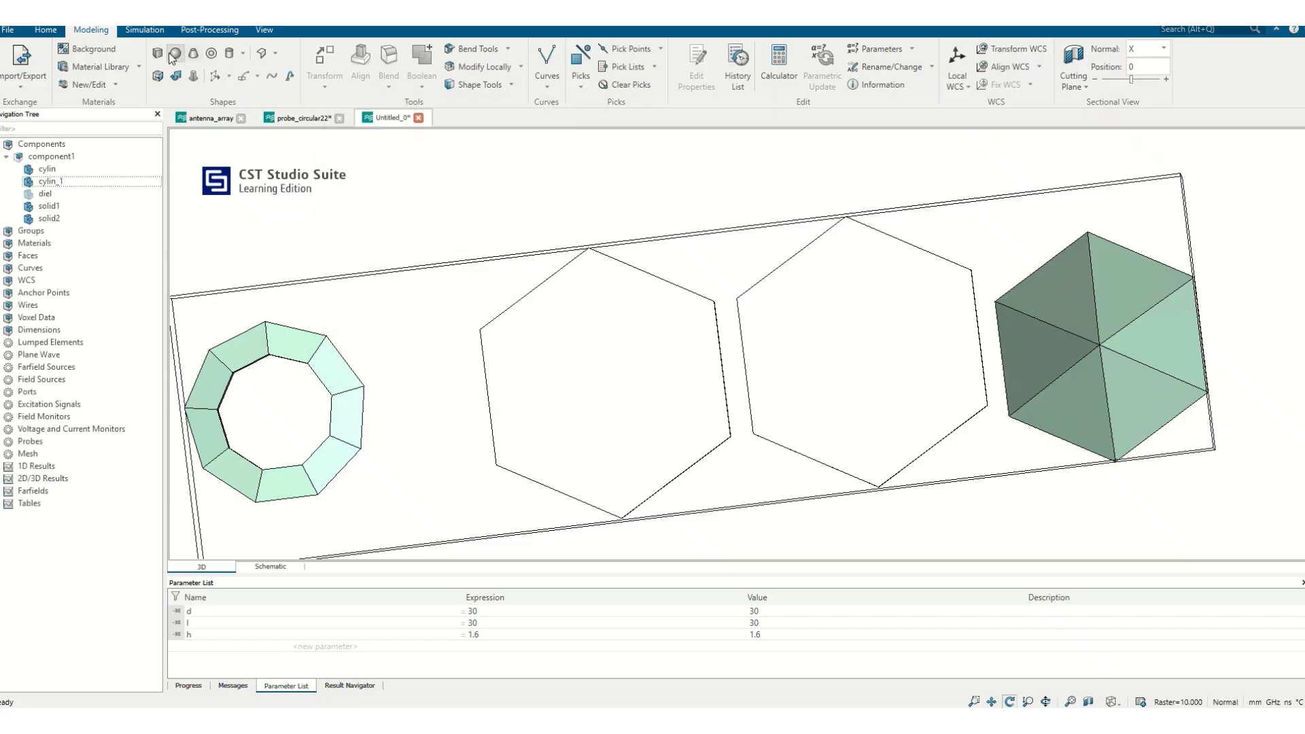
Draw a Z-oriented sphere with a radius of about 7 just above the original hexagonal cylinder.
click(179, 53)
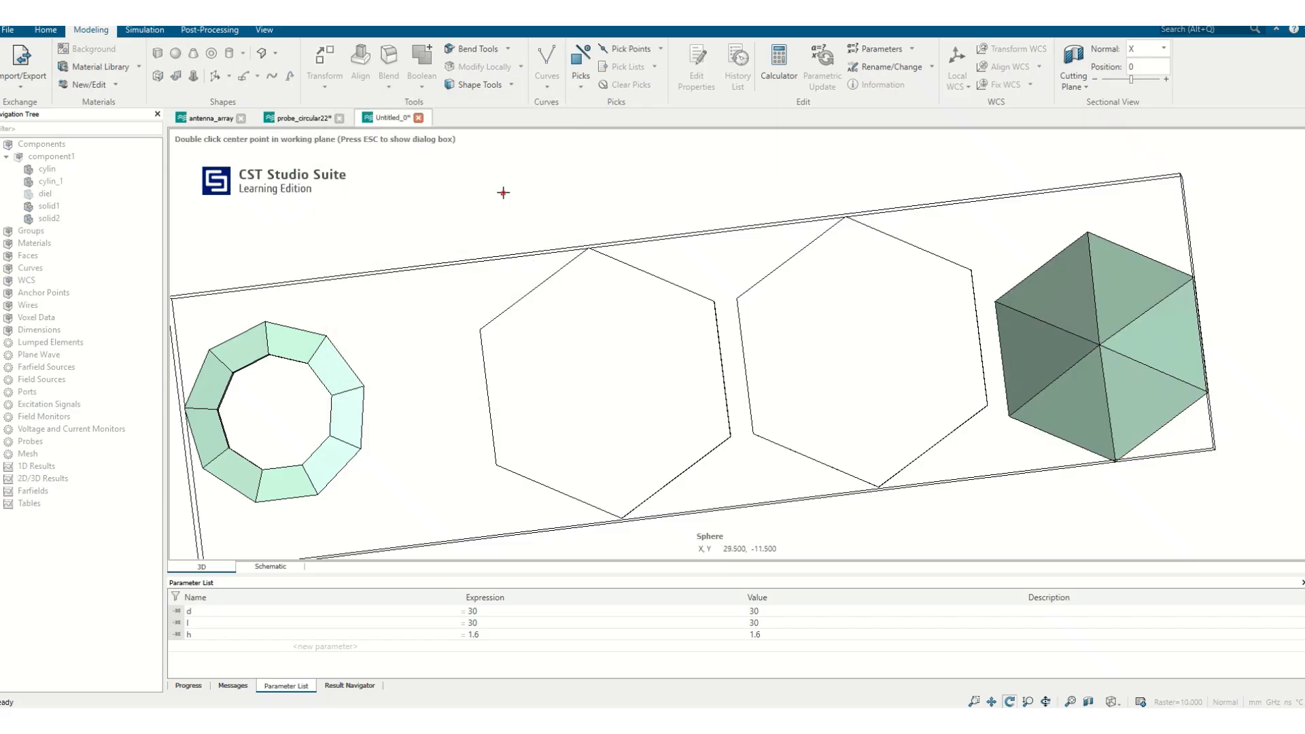
double_click(558, 201)
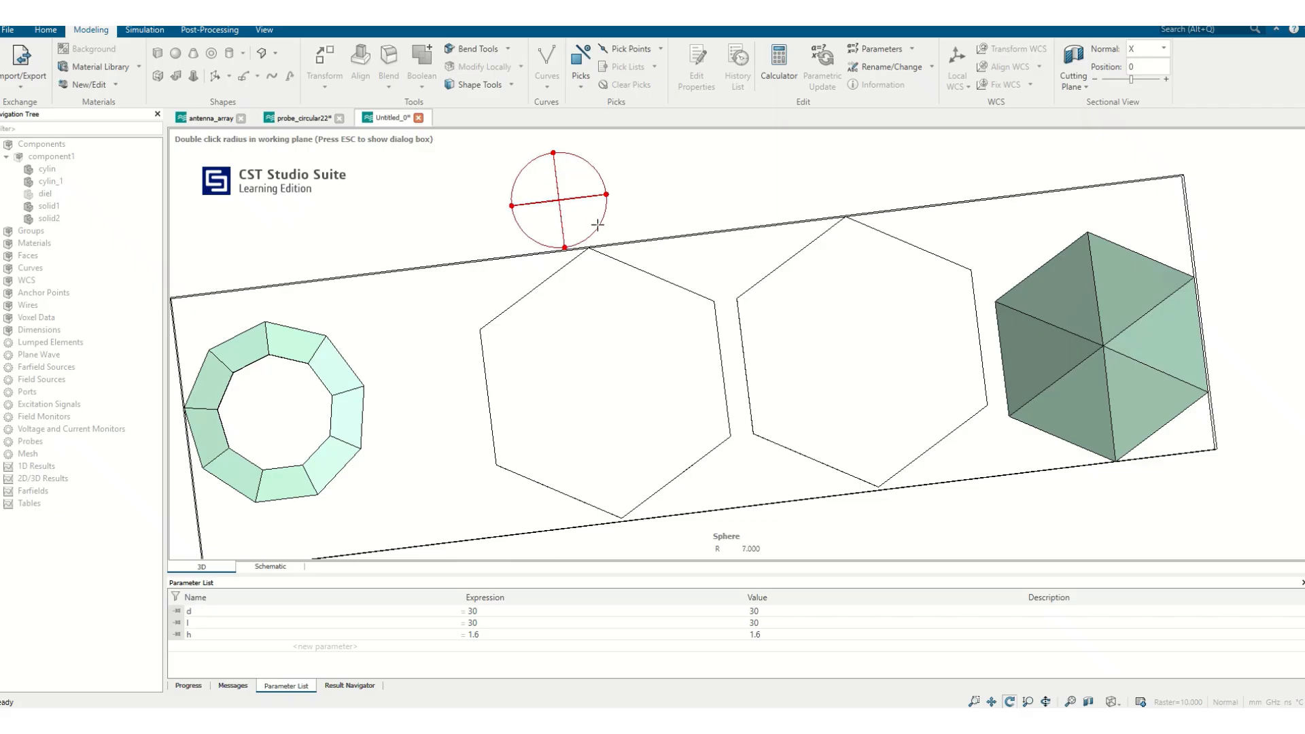
click(597, 225)
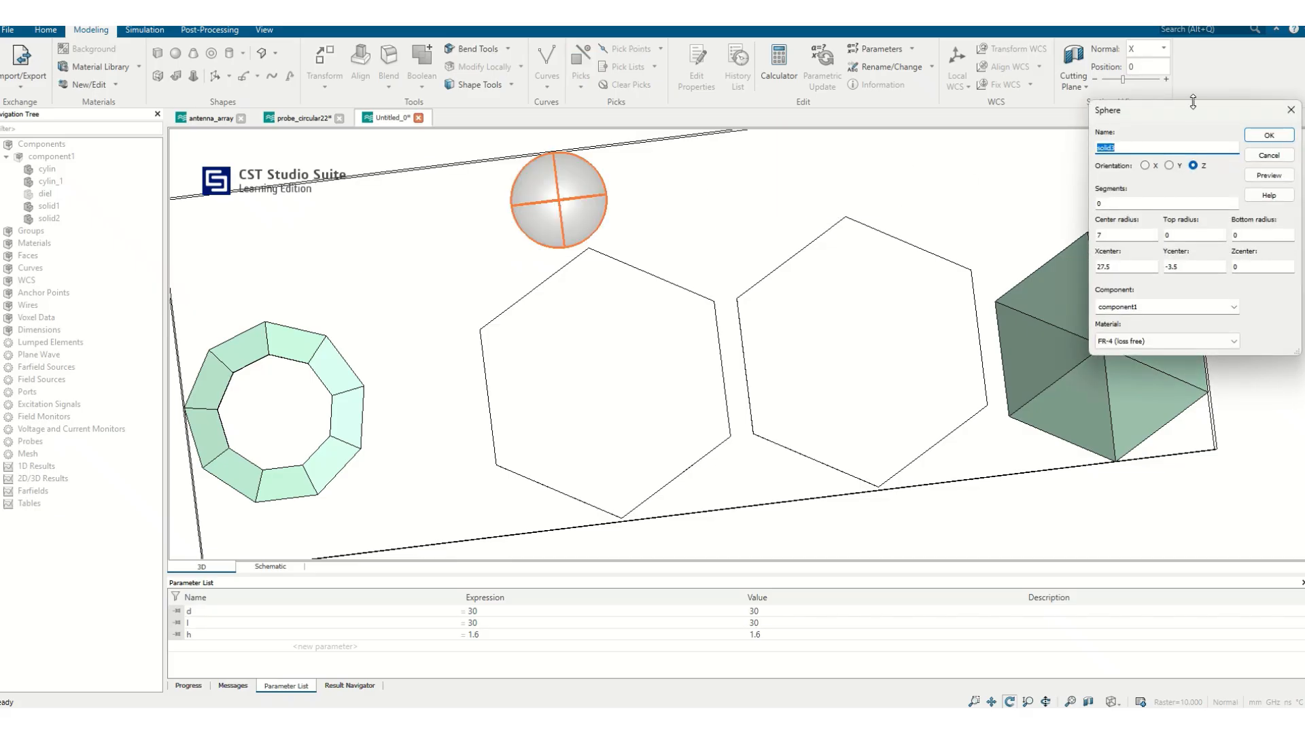
drag(1169, 121, 1072, 182)
drag(513, 196, 870, 231)
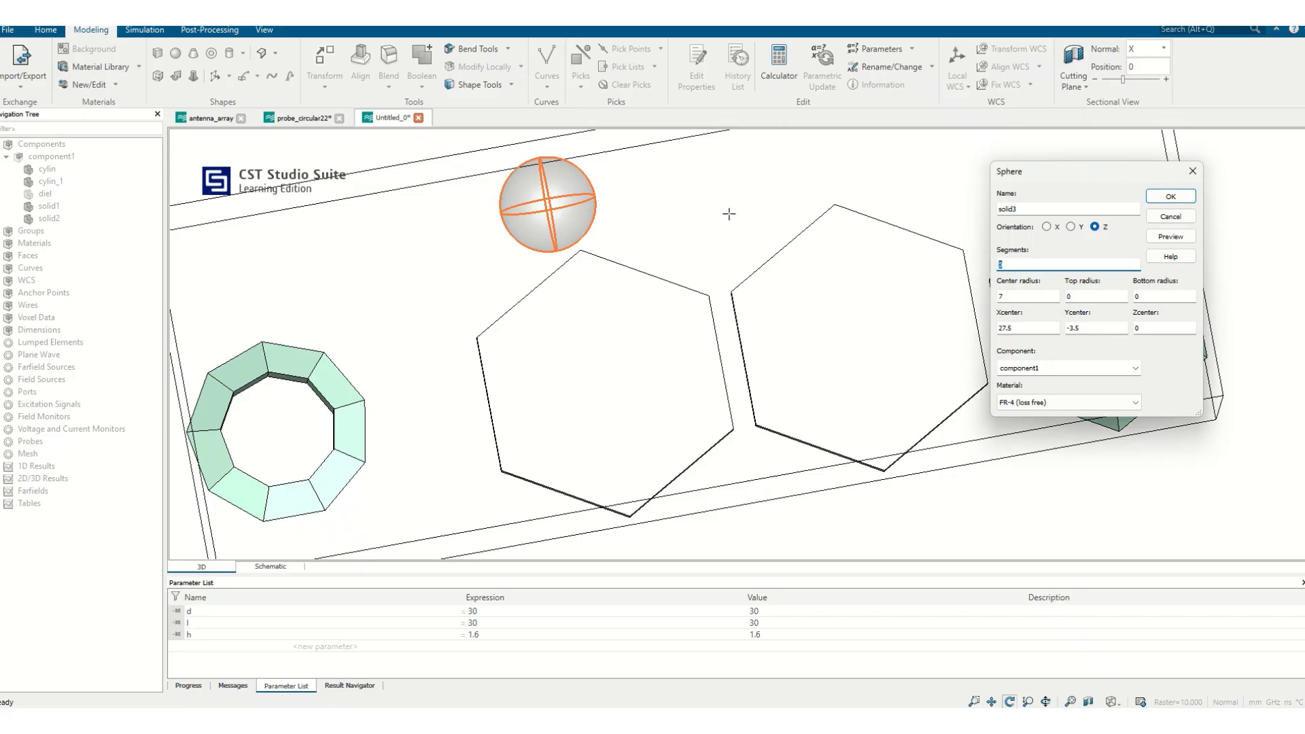
Set the sphere's segments to 4, preview it, and create it in FR-4 (loss free) under component1.
text(4)
click(1170, 236)
drag(675, 198, 694, 280)
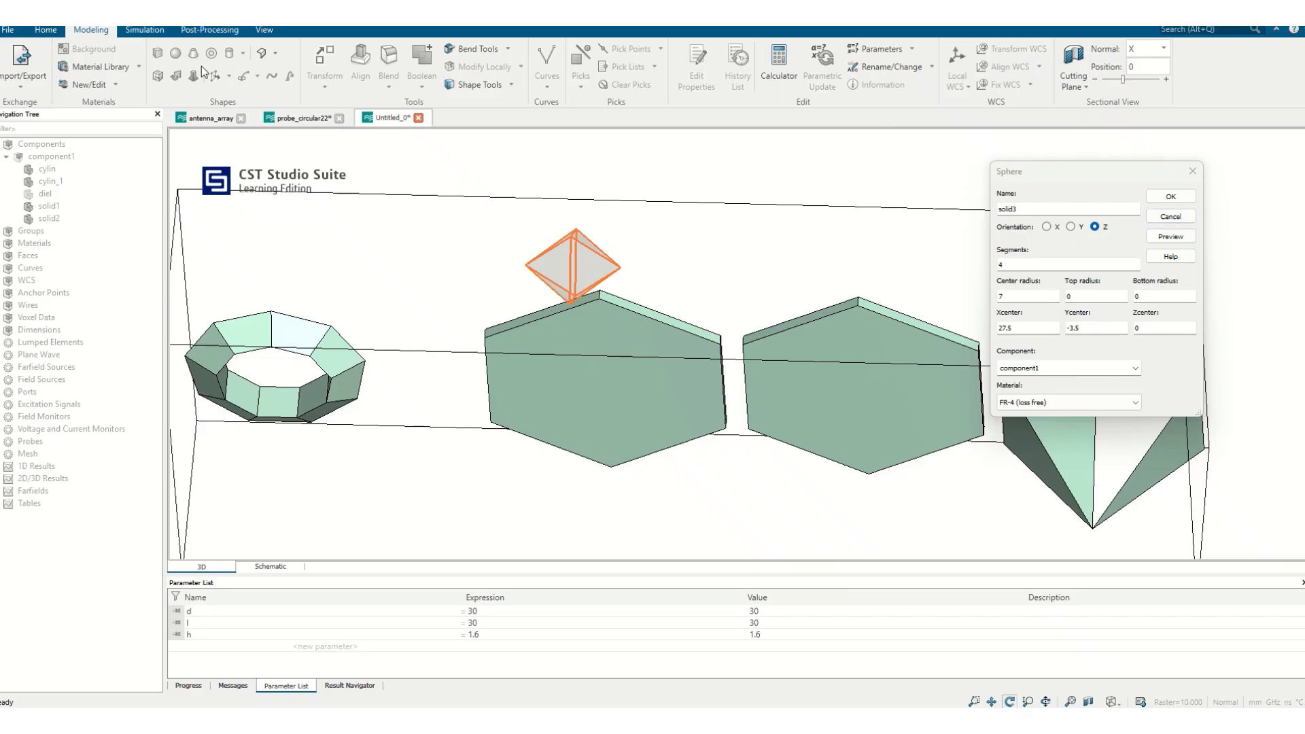
click(1171, 197)
Create a 2D rectangle curve beyond the cone, spanning about X -10 to 29 and Y 133 to 178, in curve1.
key(space)
drag(811, 300, 918, 248)
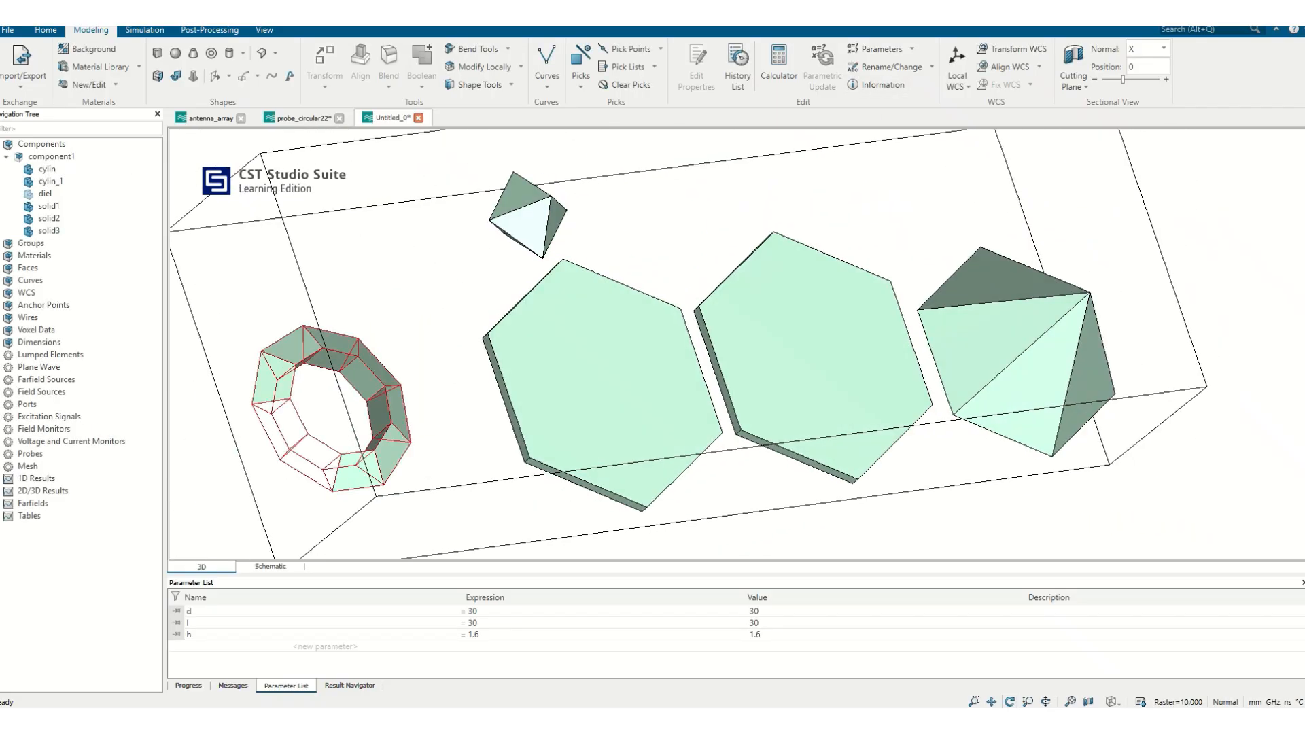
key(space)
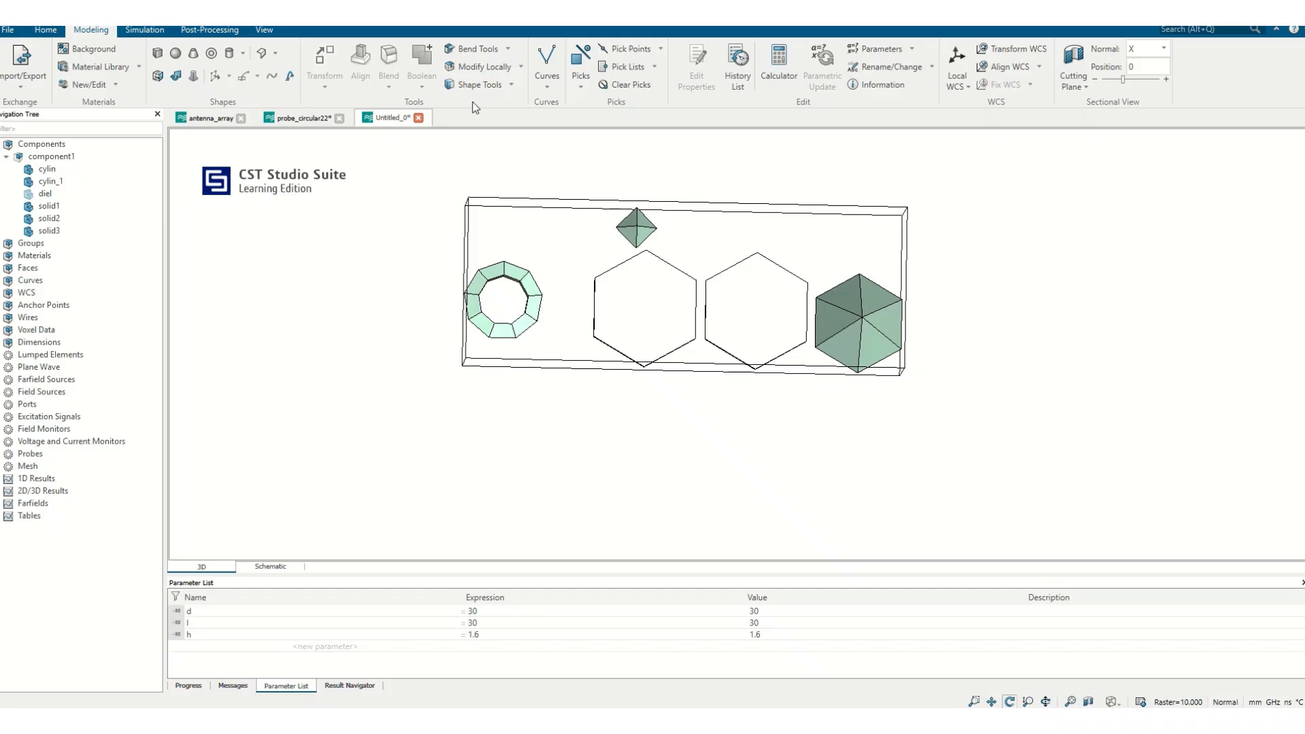
click(515, 88)
click(546, 76)
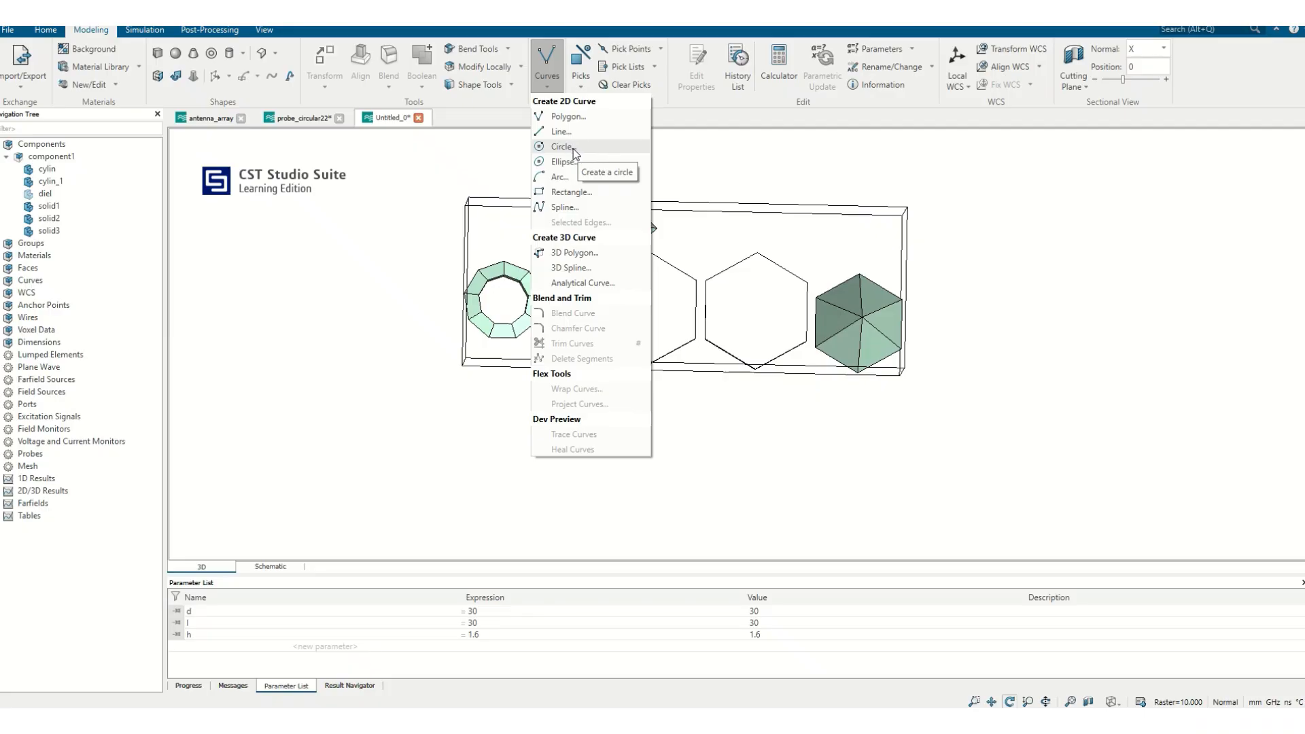
click(575, 193)
double_click(1036, 234)
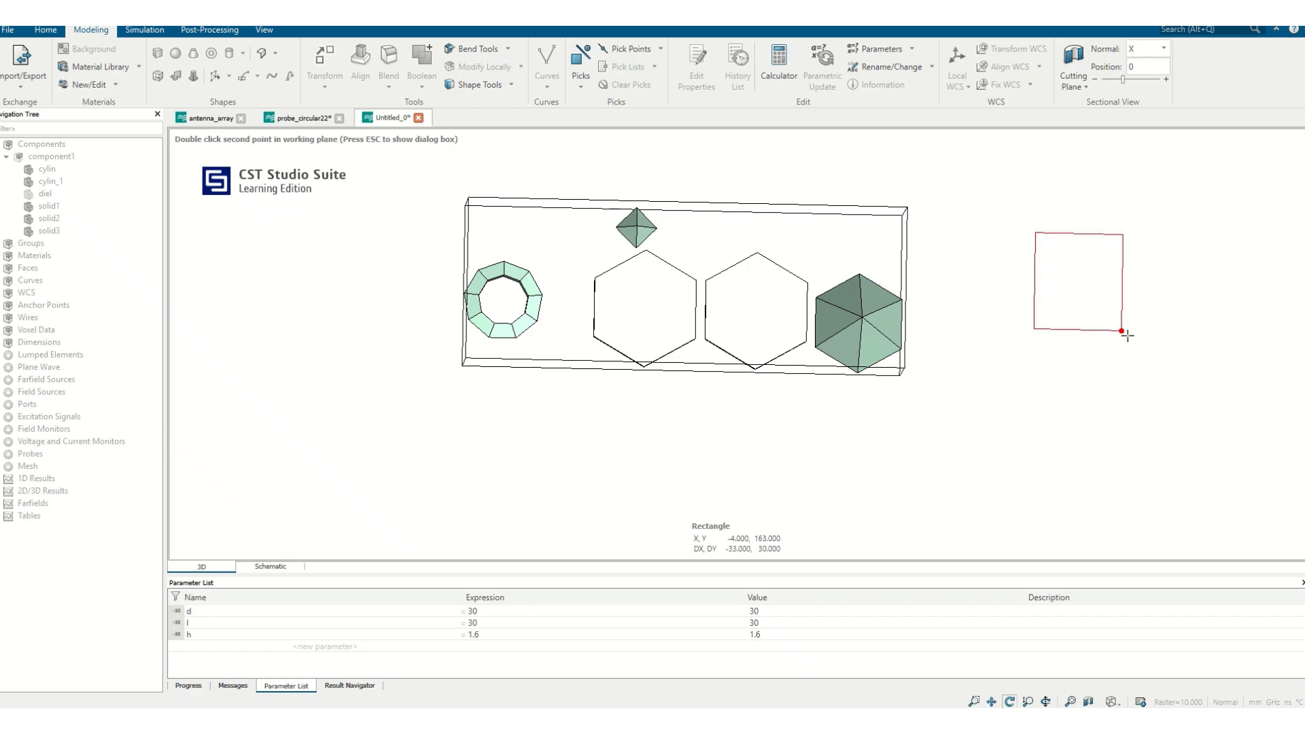
double_click(1166, 348)
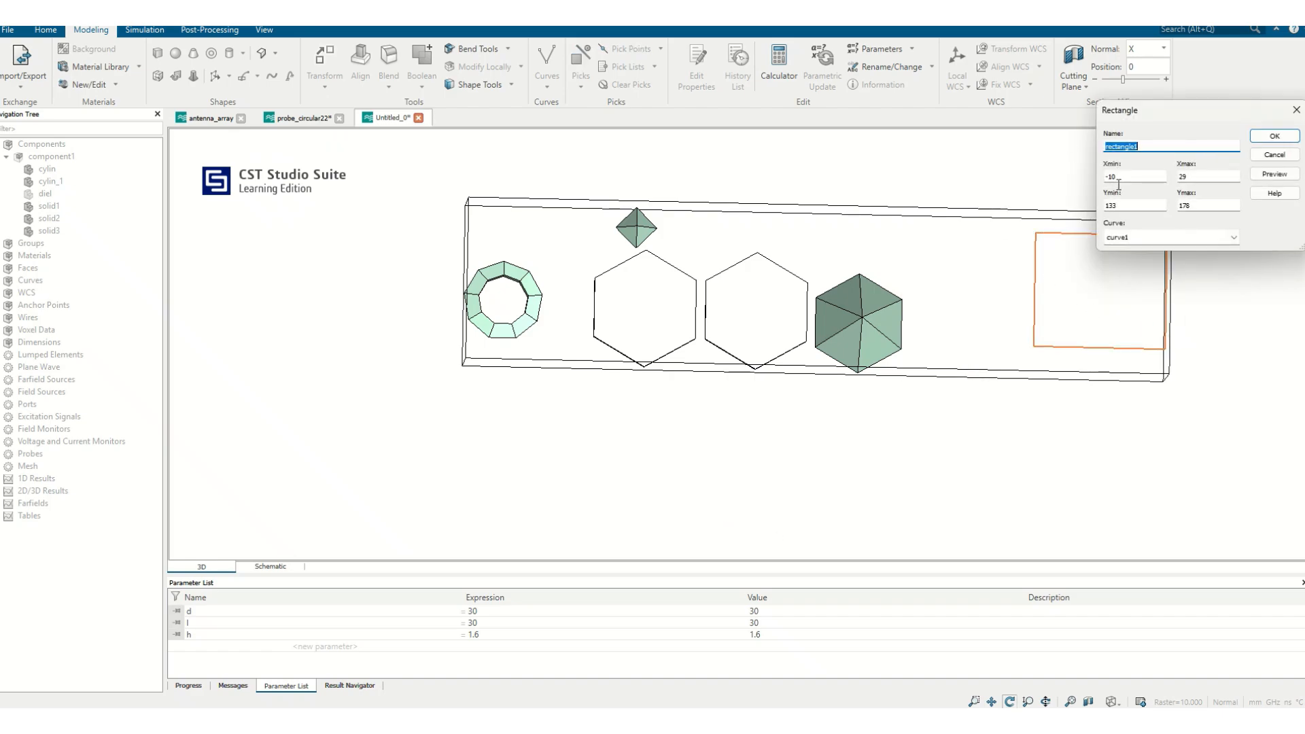
click(1274, 138)
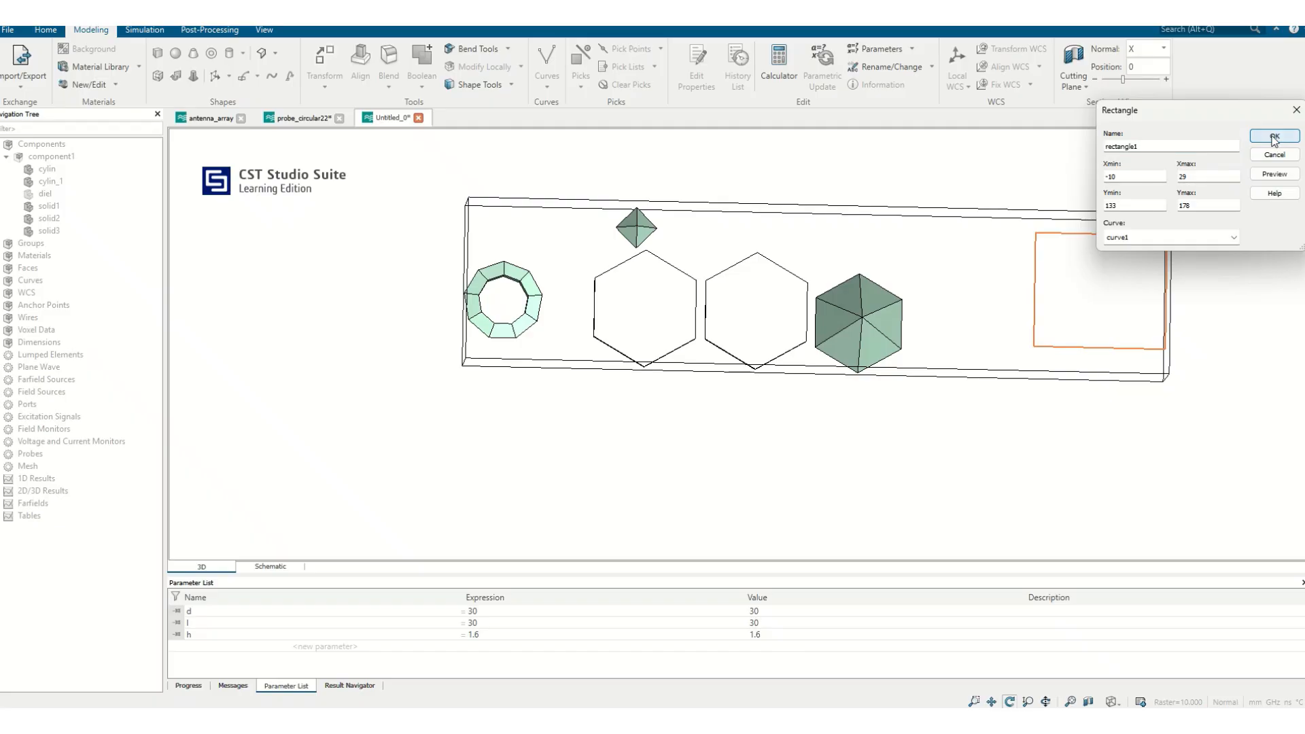
Start a planar extrusion of the rectangle1 curve with a thickness of 1 and preview it.
click(49, 305)
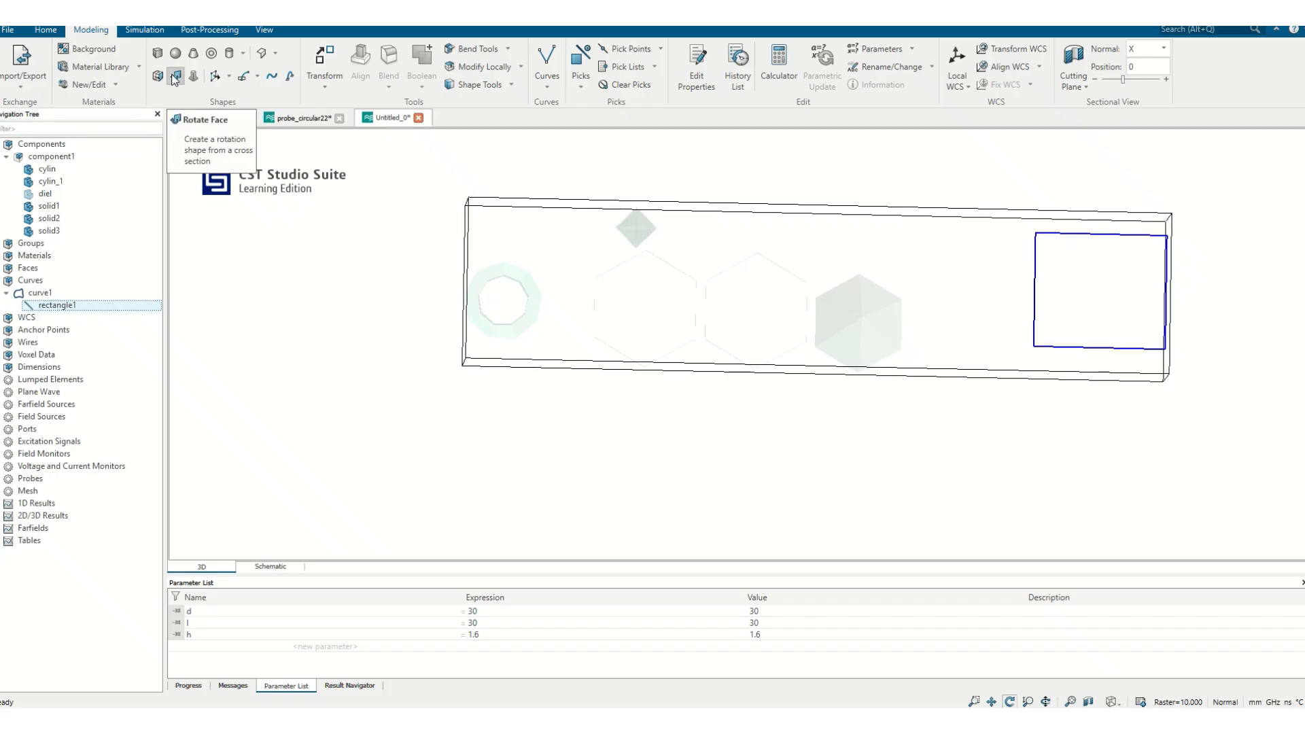
click(217, 81)
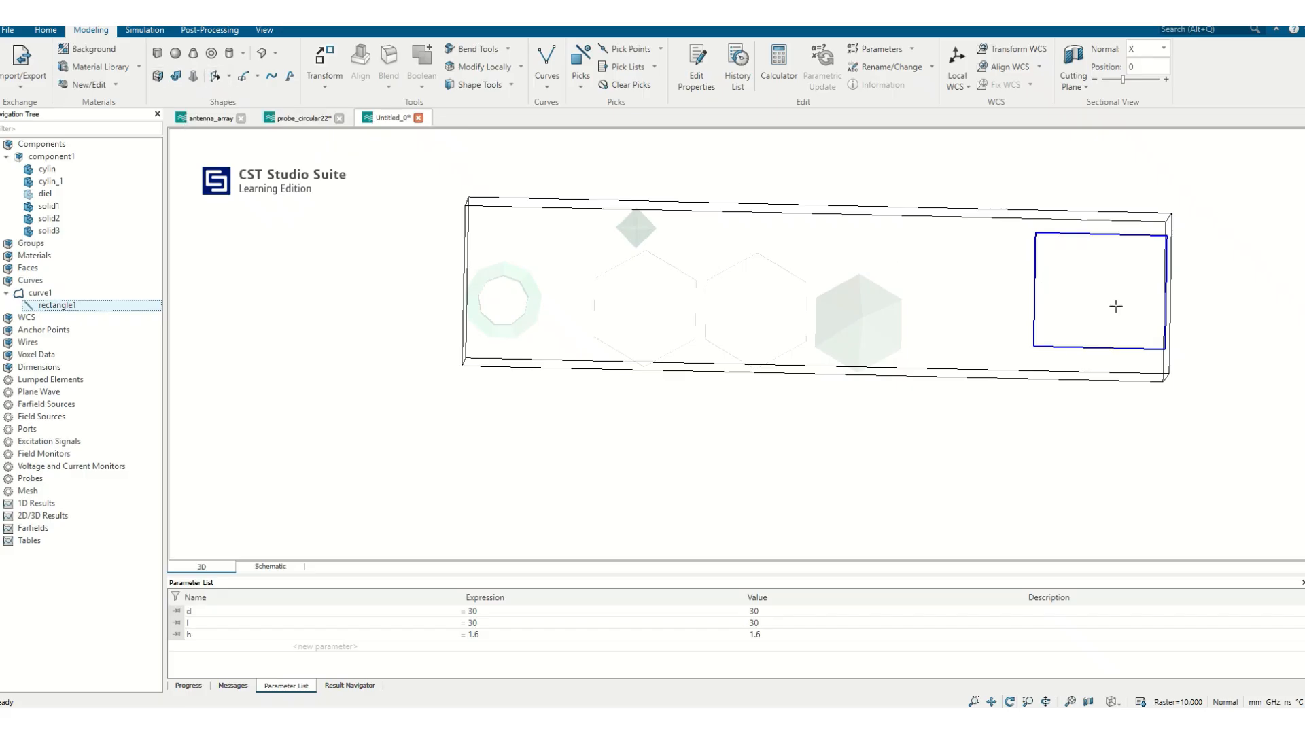
click(211, 77)
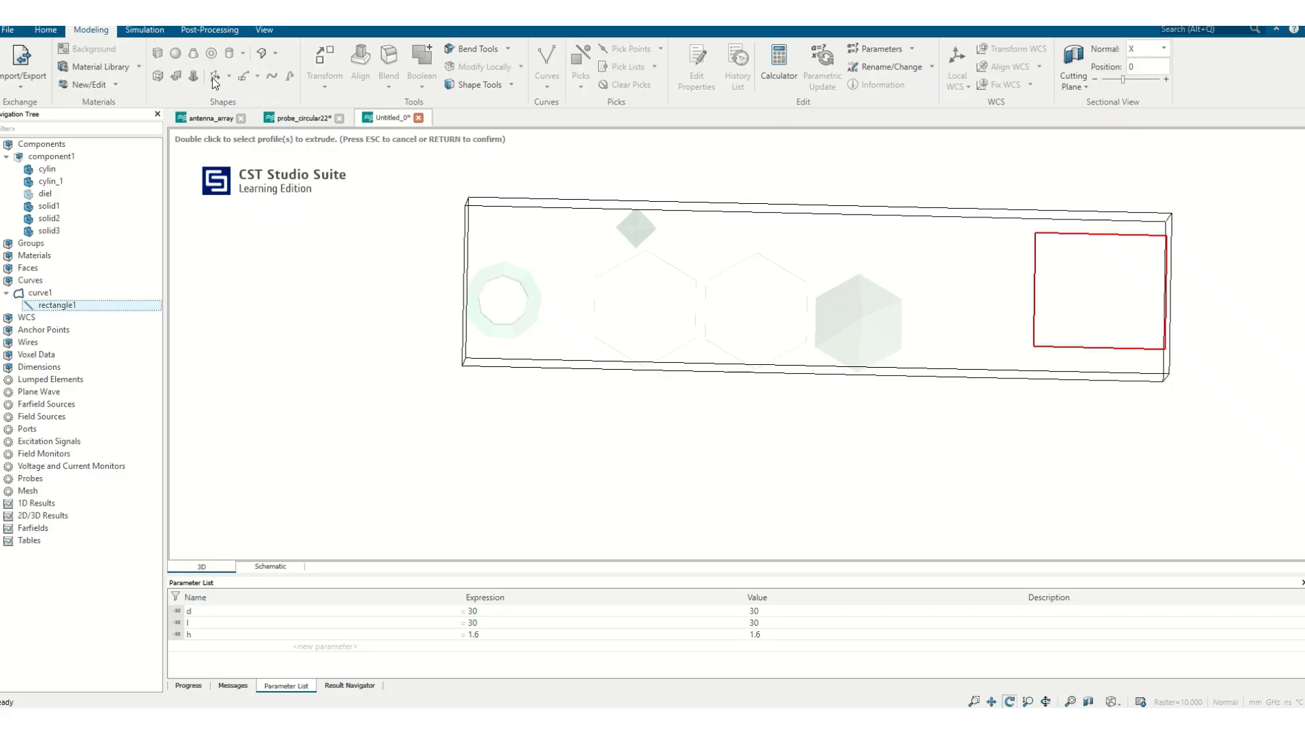
key(Return)
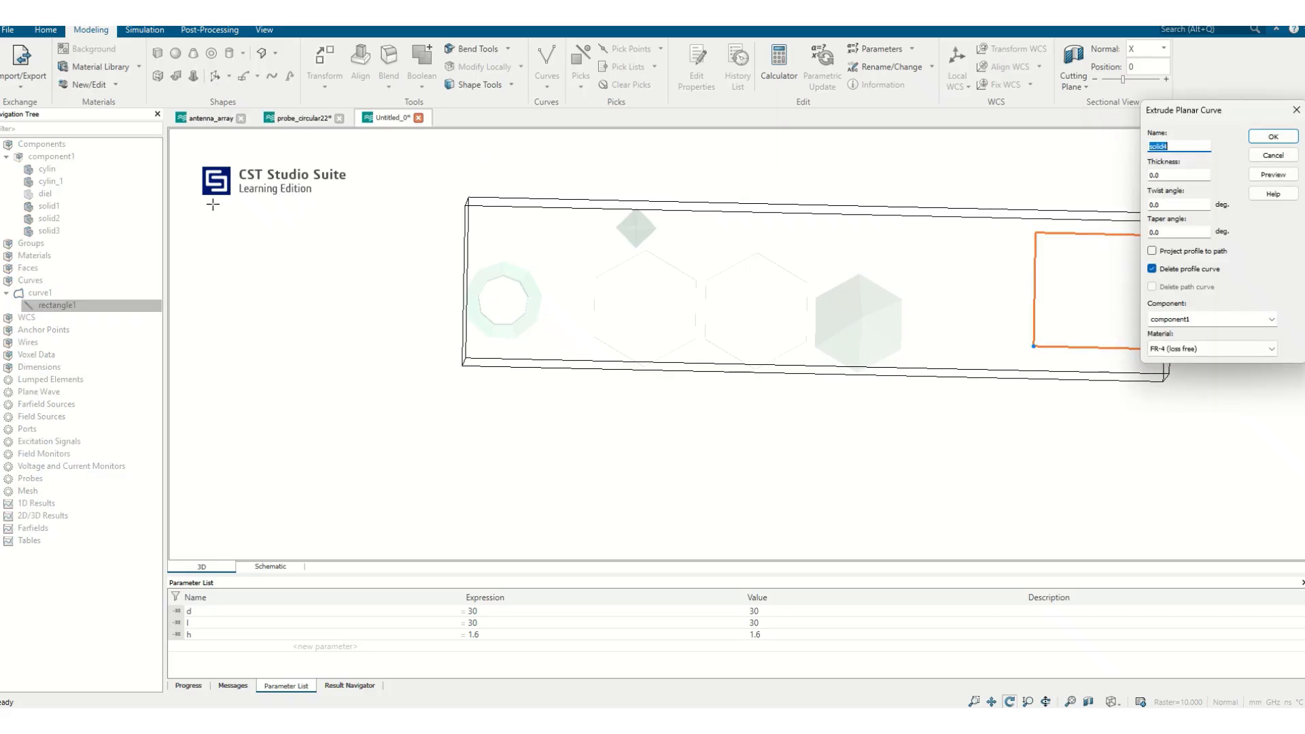
drag(1195, 113, 666, 173)
click(638, 234)
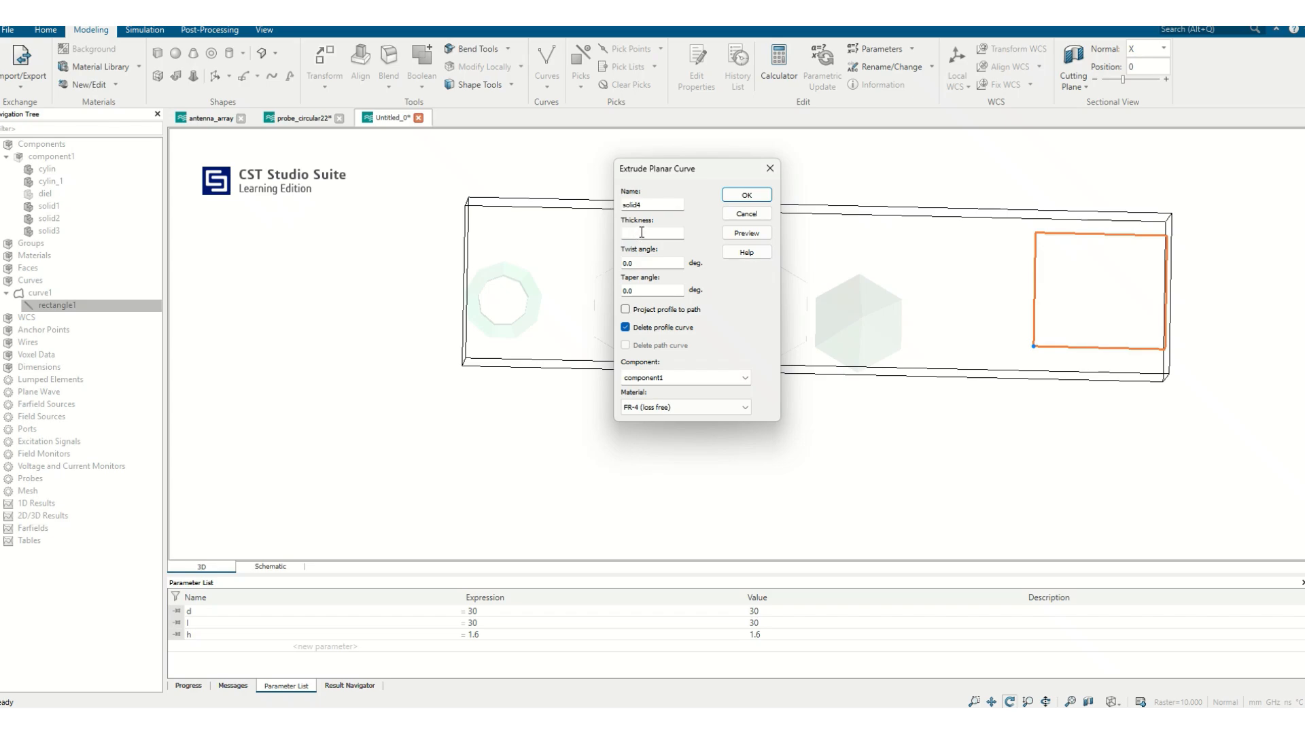
text(1)
click(746, 233)
drag(1201, 252, 1071, 314)
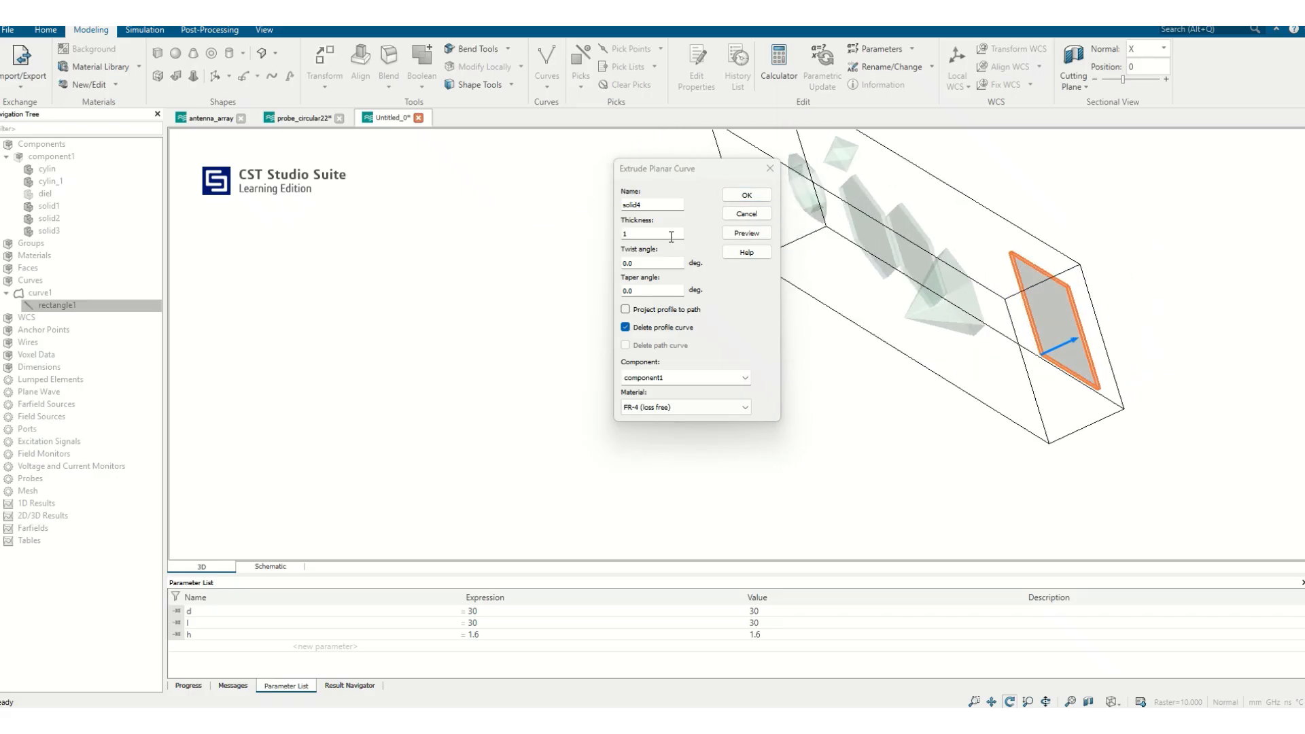
Set the extrusion's taper angle to 35 degrees and preview it.
click(652, 290)
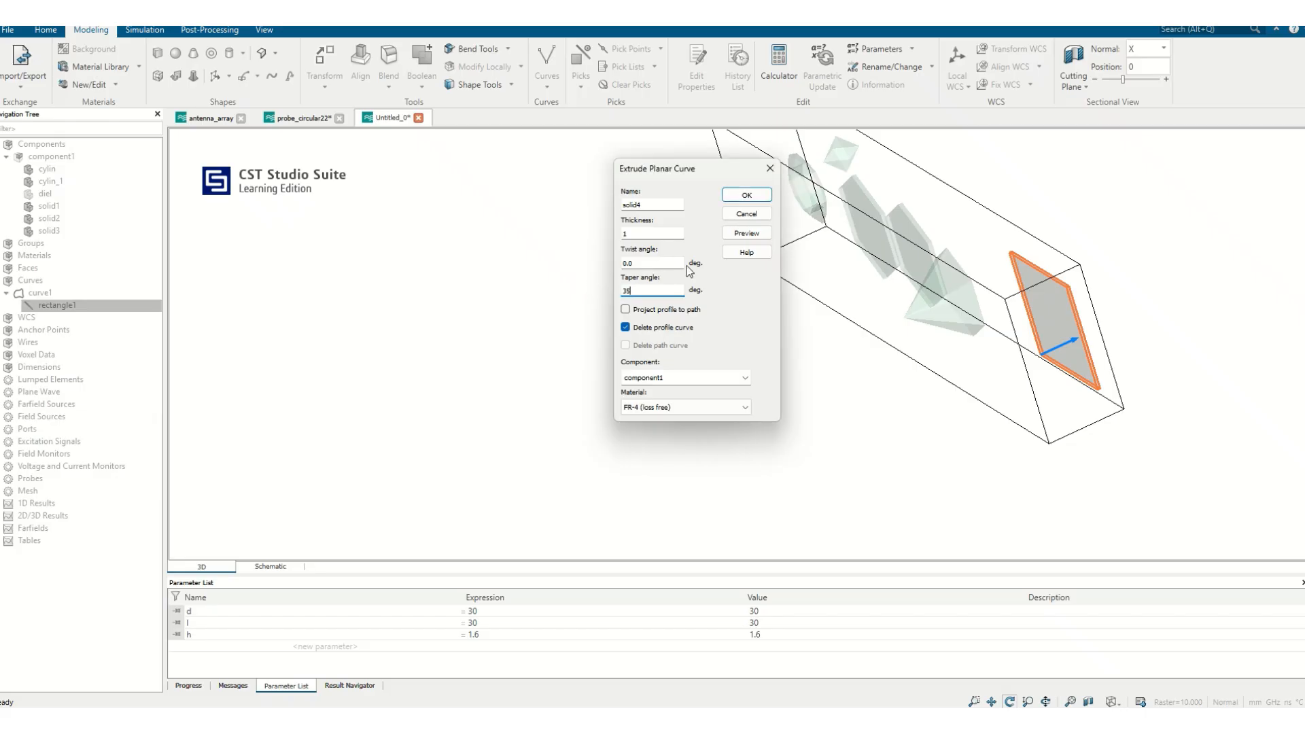
click(741, 232)
drag(1073, 296, 1256, 306)
drag(1061, 318, 1034, 302)
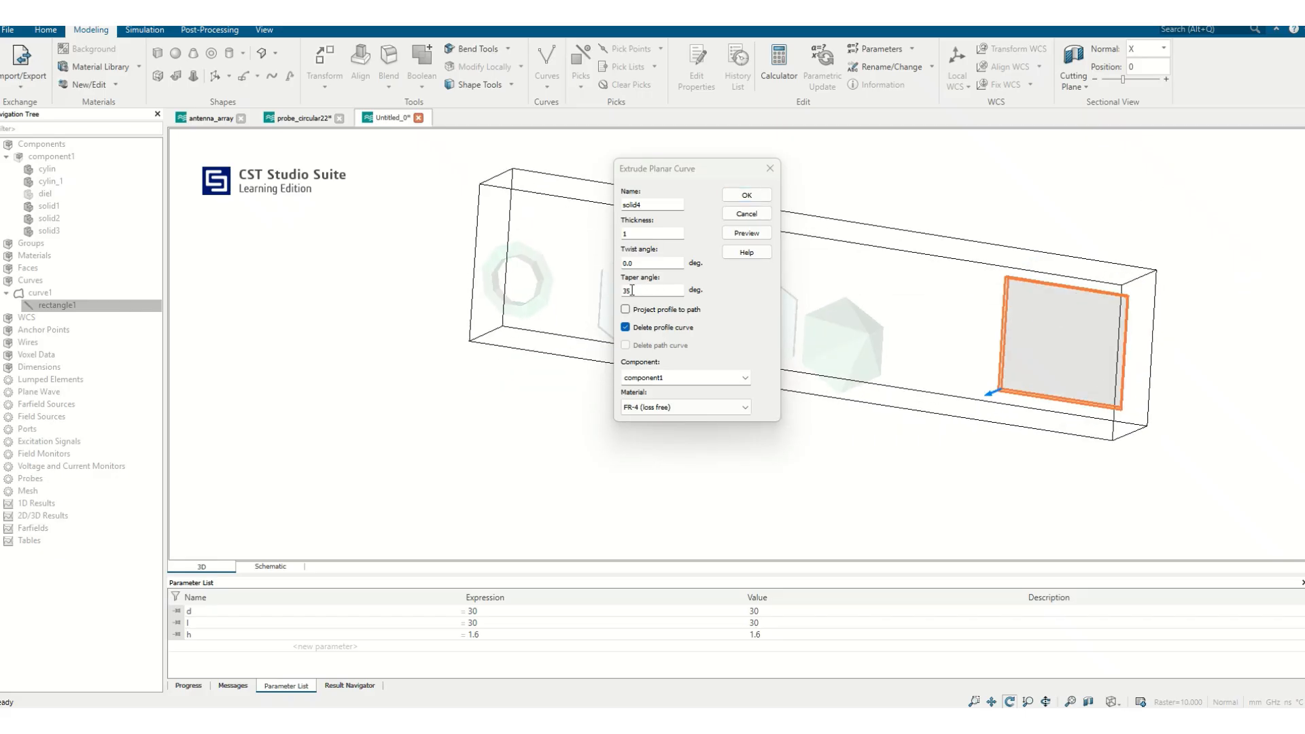
Increase the extrusion's thickness to 30 and preview the tapered block.
click(634, 264)
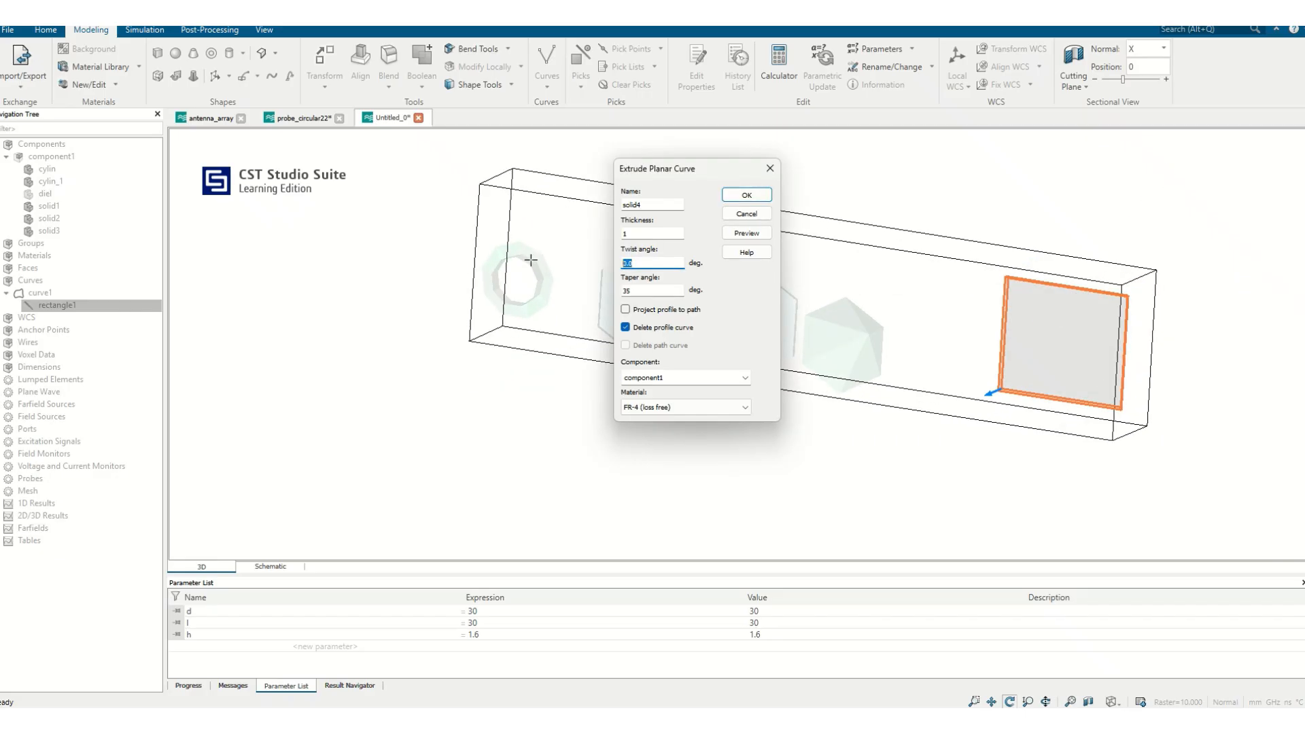
drag(632, 235, 592, 233)
text(30)
click(747, 233)
drag(933, 283, 919, 383)
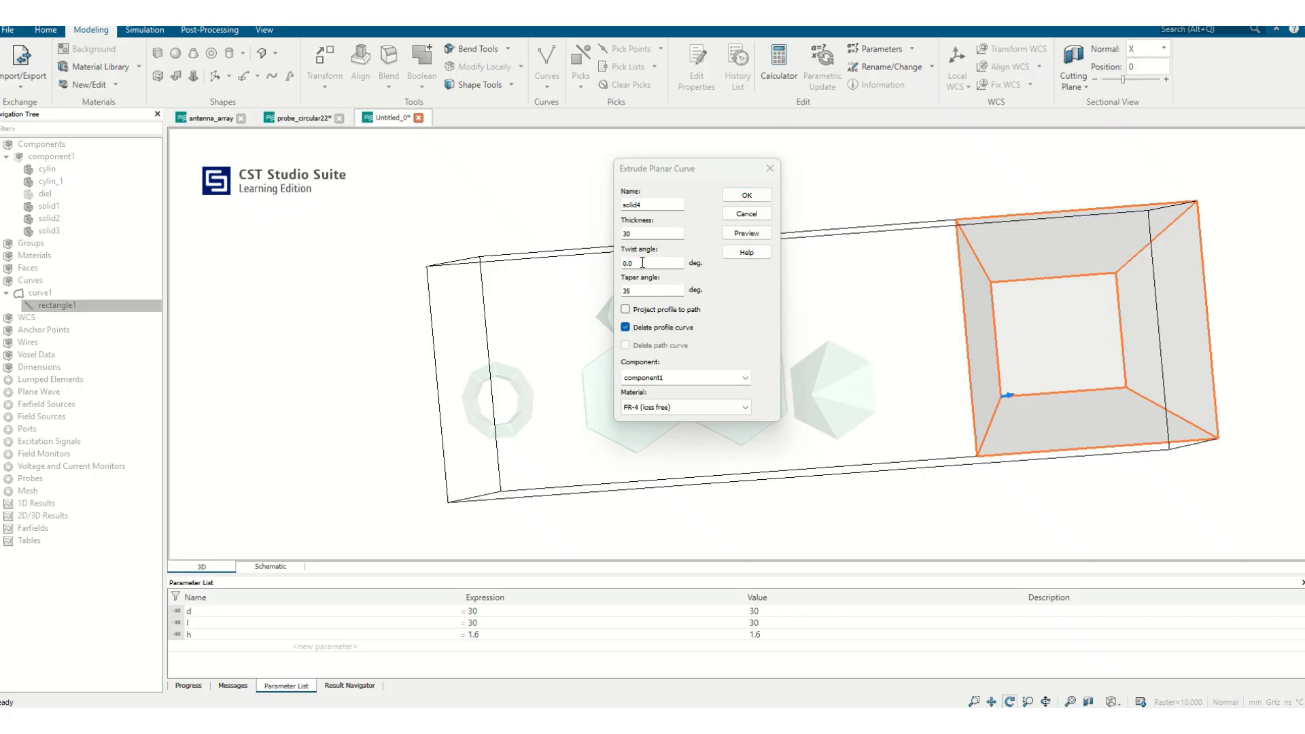
Set the extrusion's twist angle to 45 degrees, preview it, and create the solid in FR-4 (loss free) under component1.
click(638, 263)
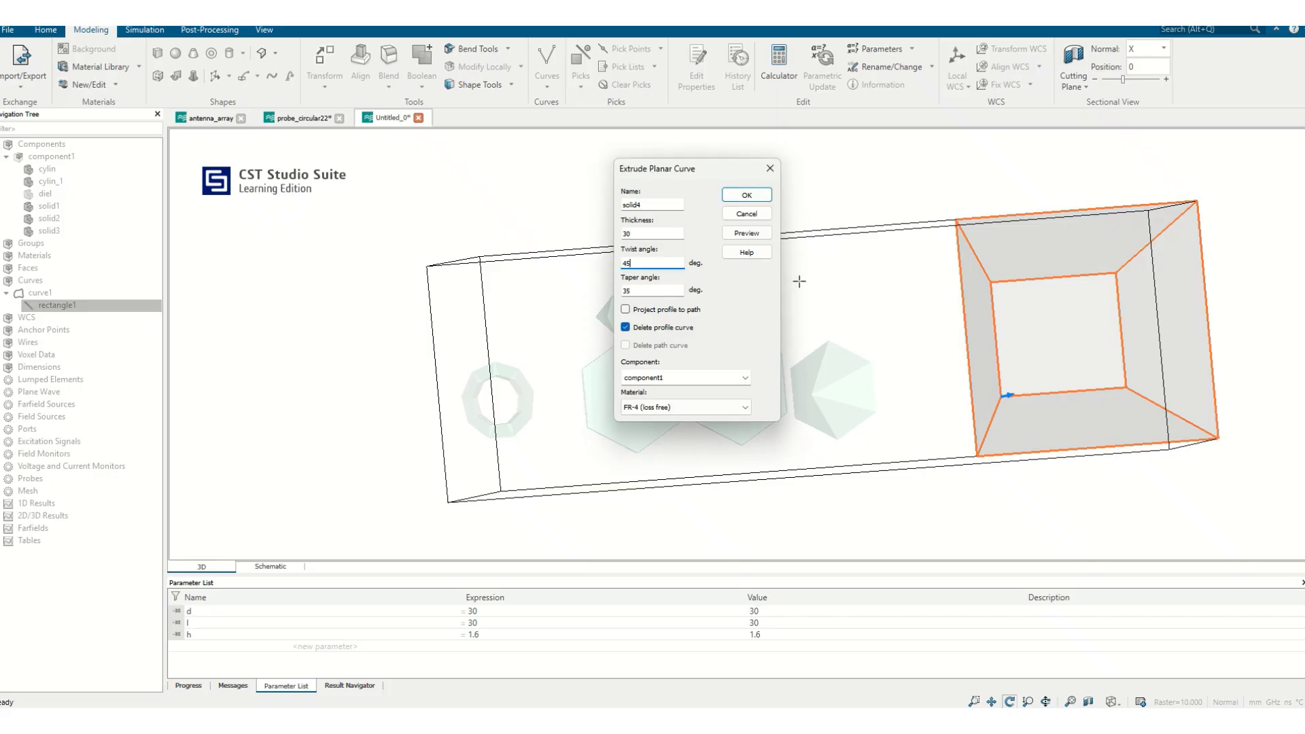
click(728, 233)
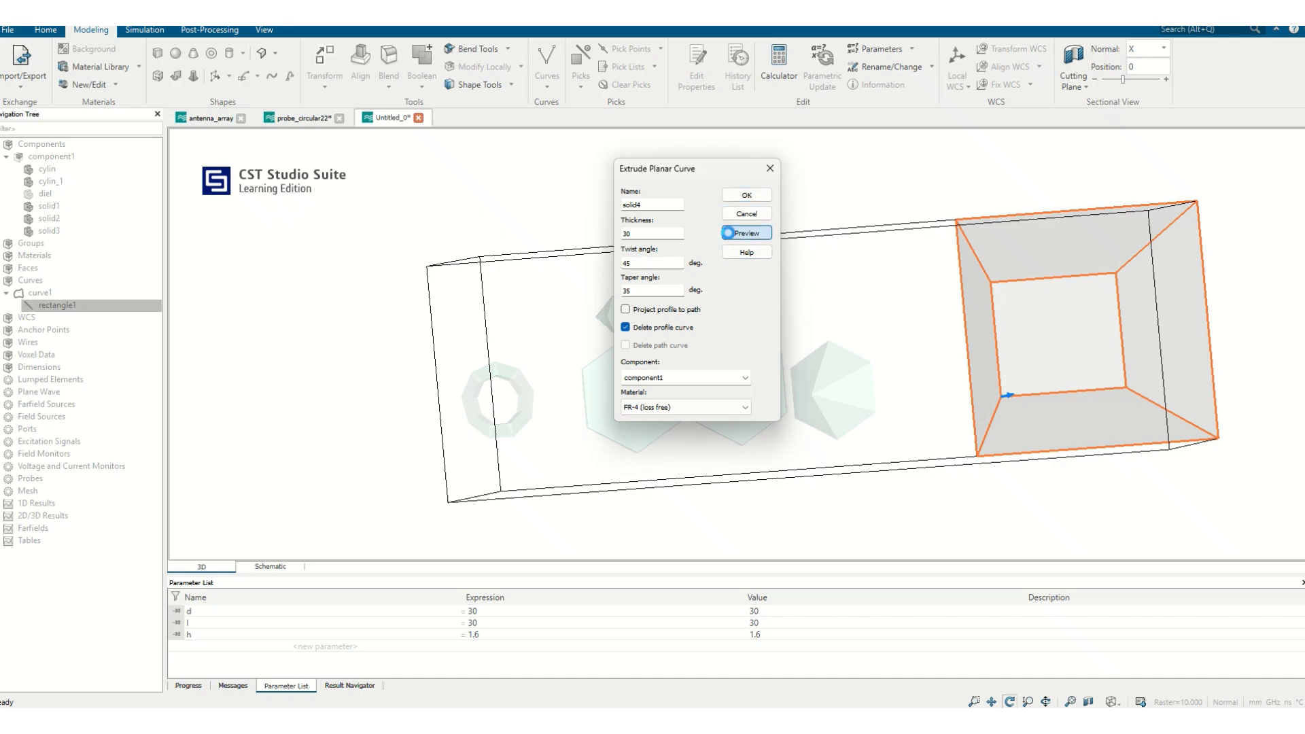
drag(1133, 301, 1230, 106)
drag(1013, 381, 739, 457)
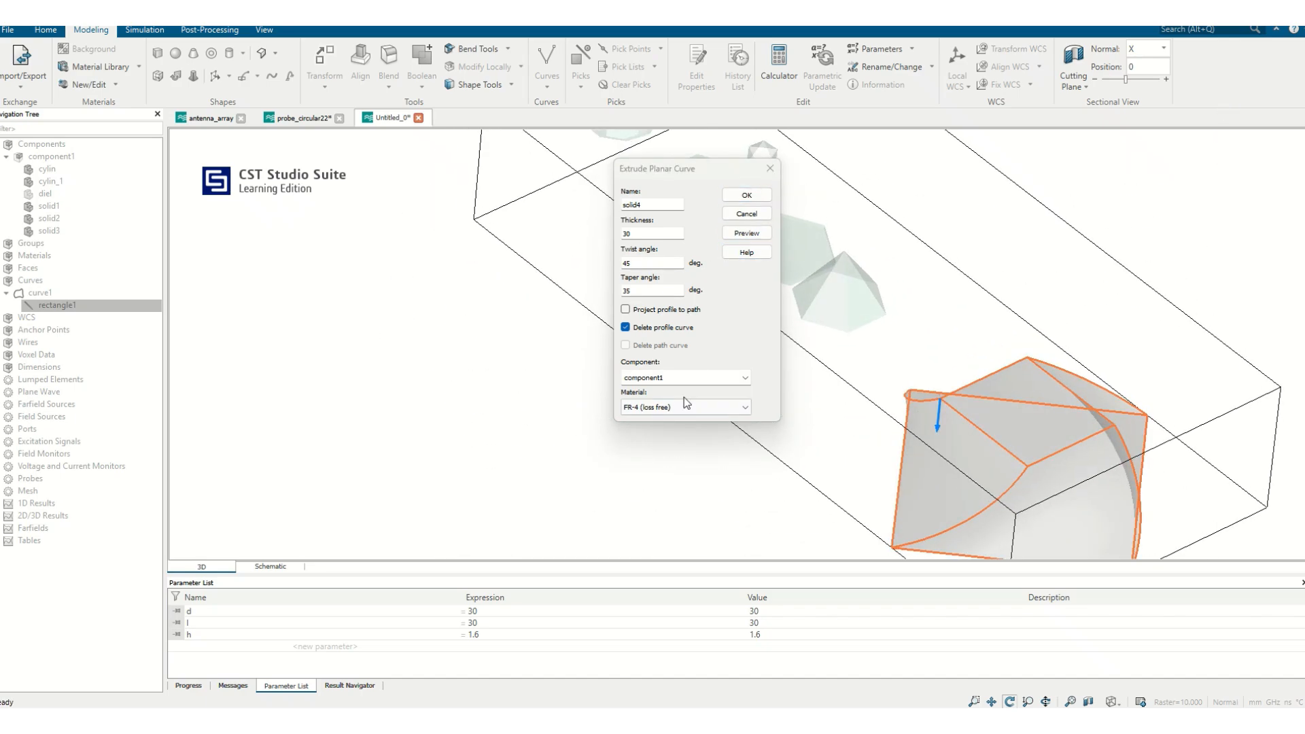
click(745, 194)
Draw a closed, irregular 2D polygon with about eleven corners and a jagged notched side, well apart from the existing solids, in curve1.
drag(850, 292, 1071, 417)
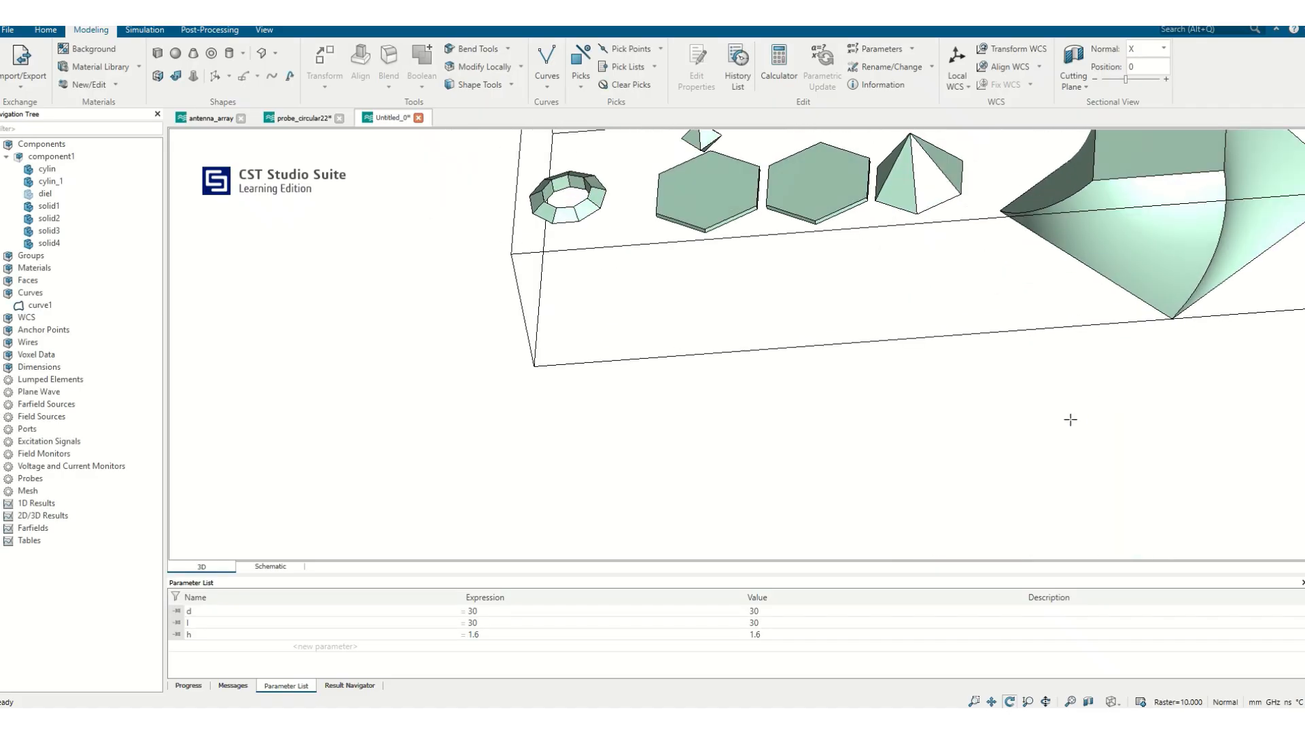
drag(1006, 339, 877, 287)
scroll(877, 287, down, 5)
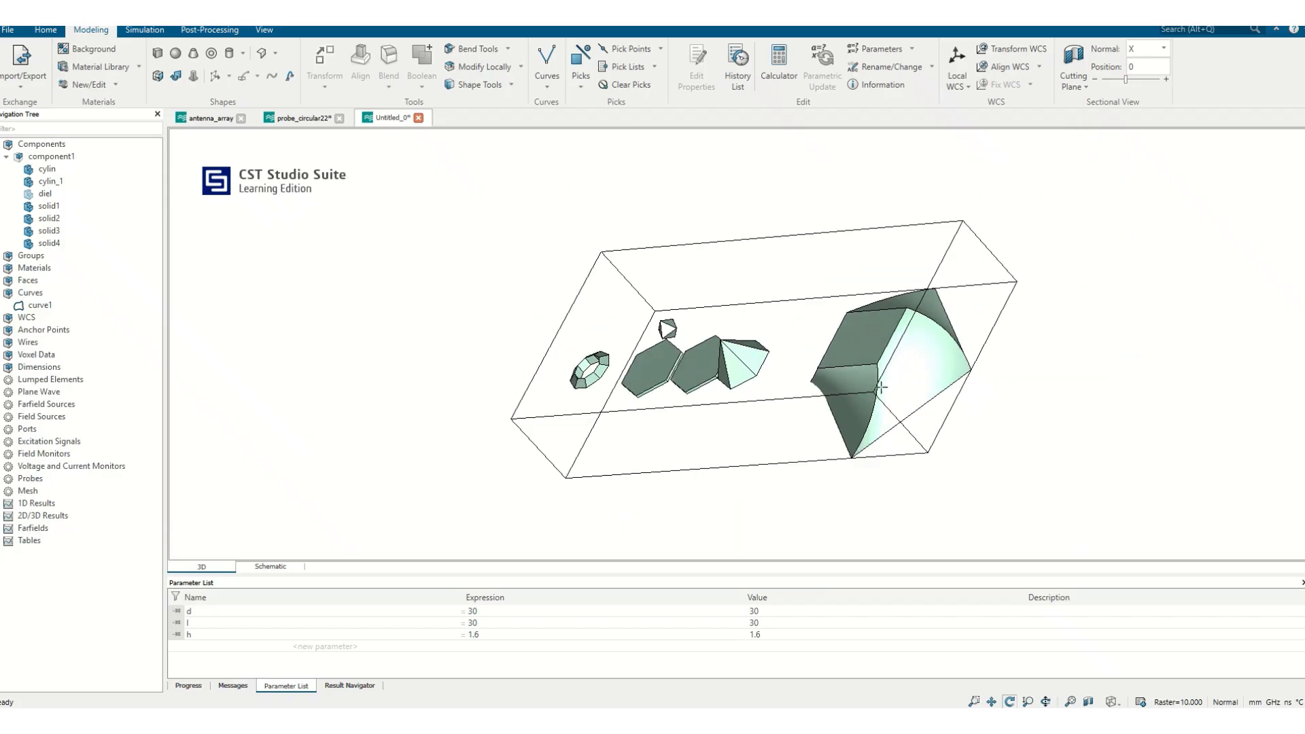
click(545, 88)
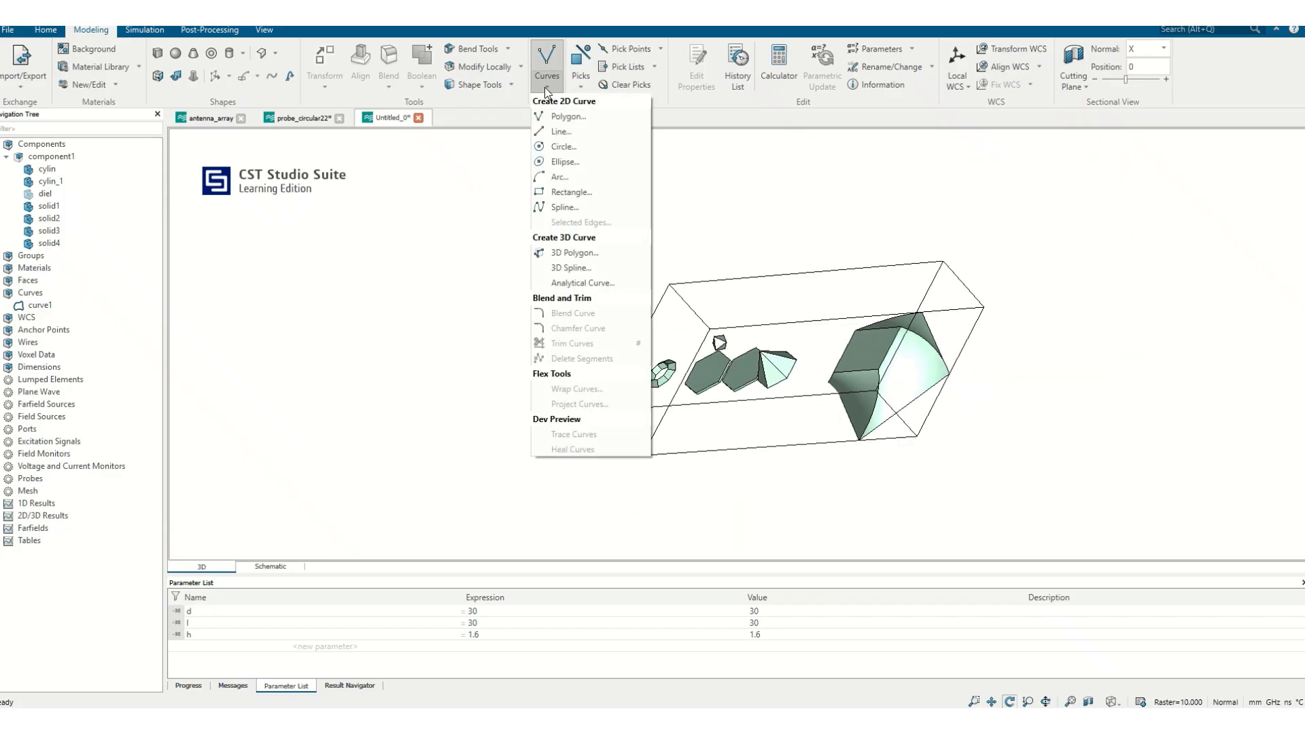
click(547, 124)
double_click(285, 321)
double_click(333, 280)
double_click(393, 297)
double_click(406, 355)
double_click(381, 389)
double_click(333, 361)
double_click(304, 360)
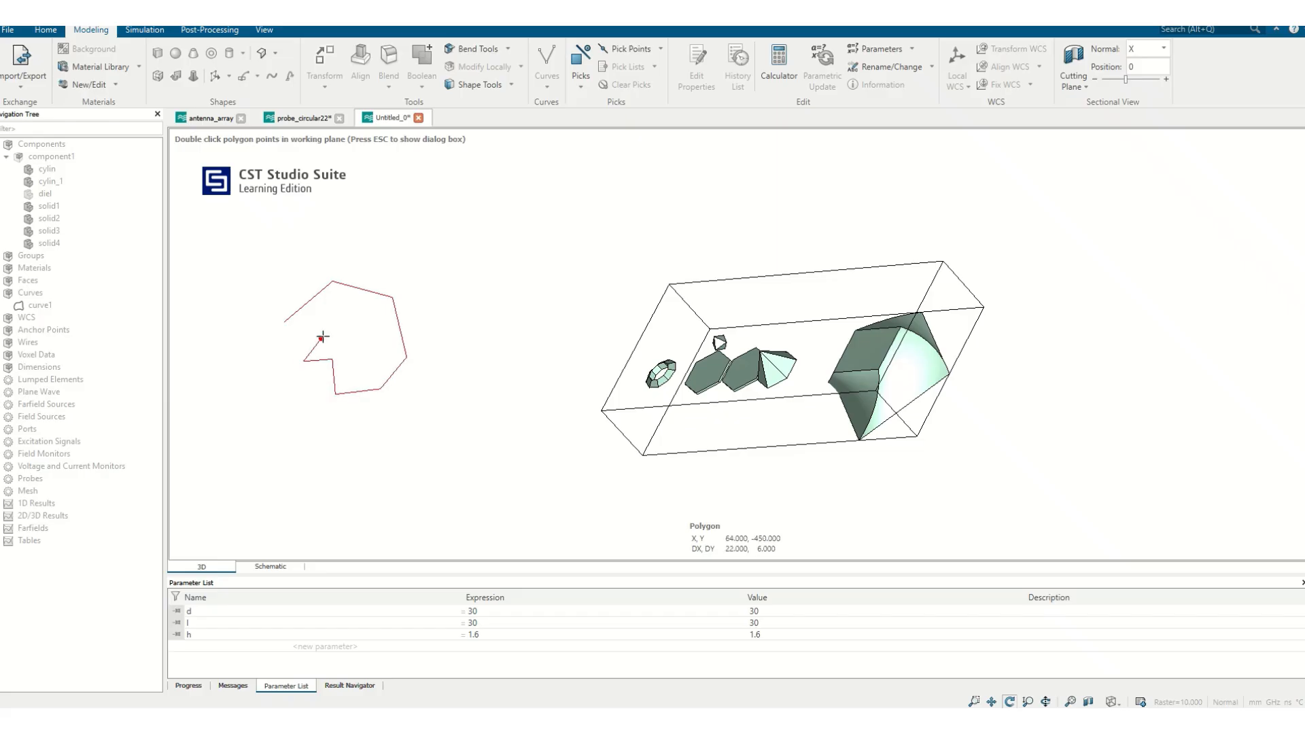
double_click(278, 338)
double_click(286, 322)
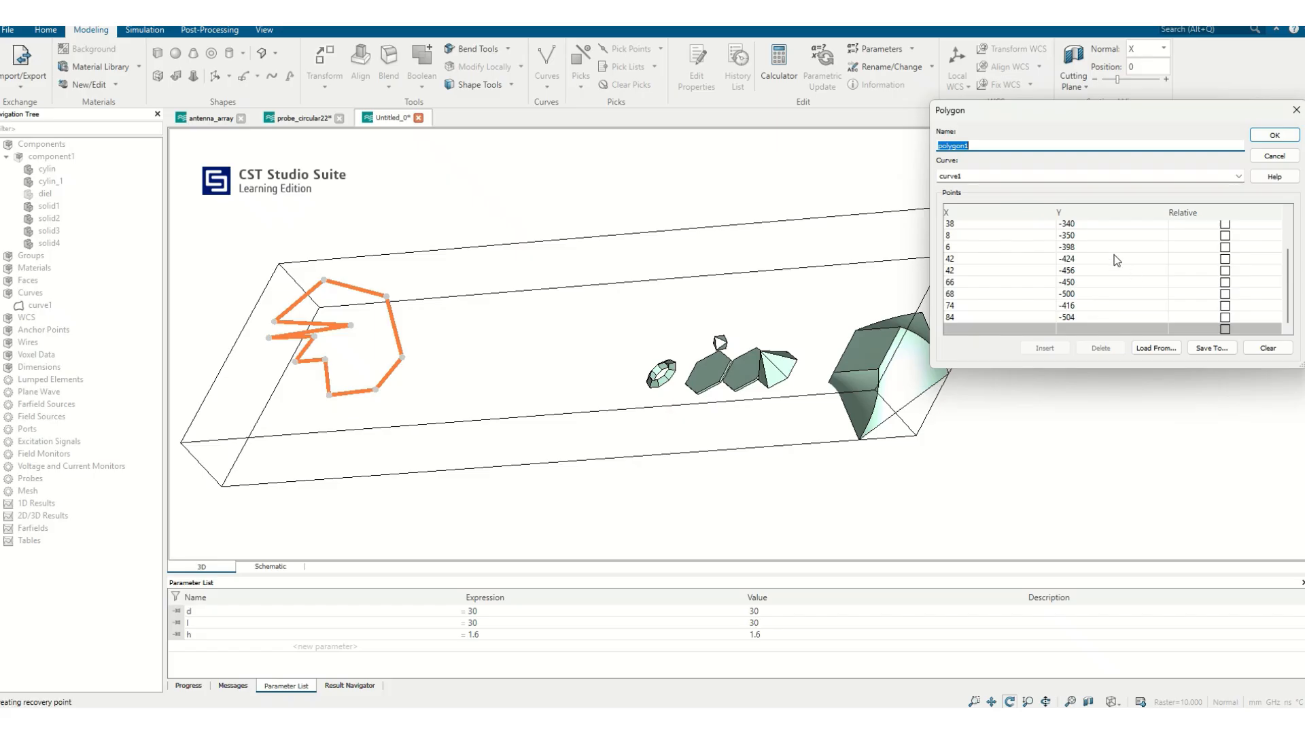
scroll(1119, 262, up, 1)
click(1275, 135)
Start a planar extrusion using the polygon1 curve as the profile.
drag(397, 283, 303, 309)
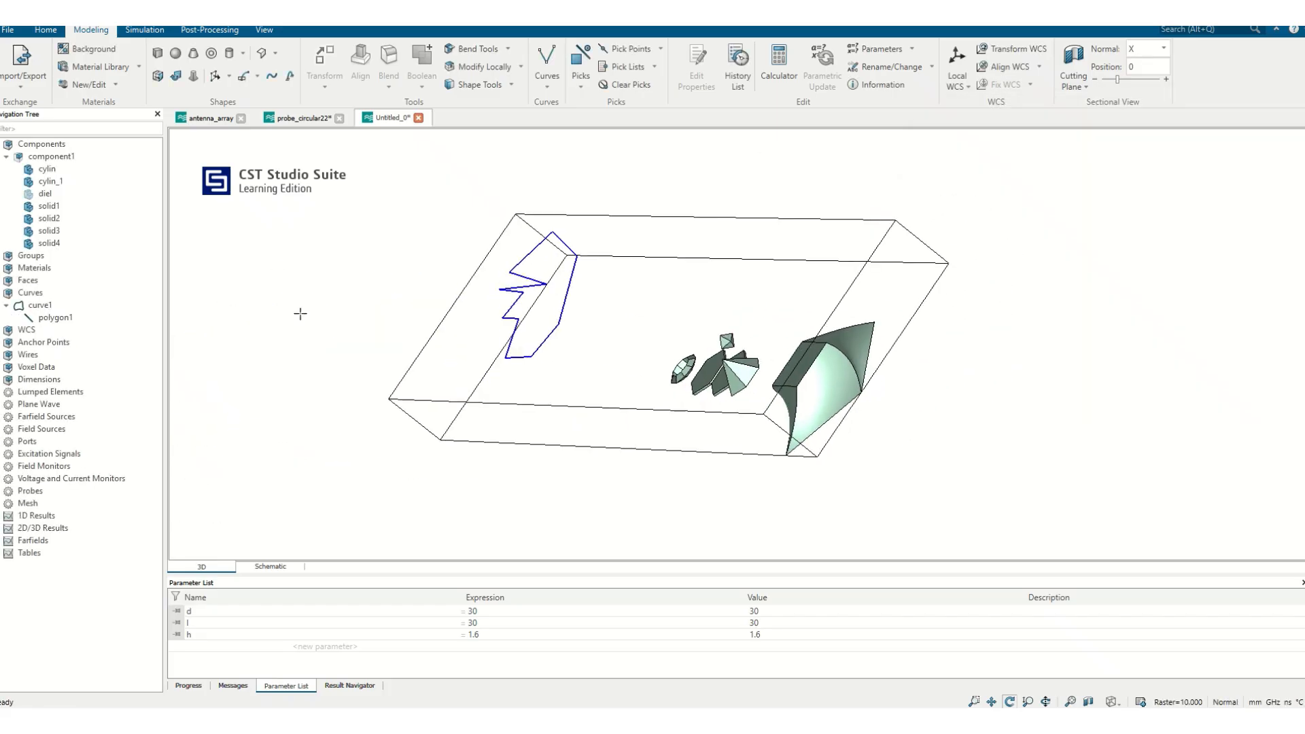
click(50, 317)
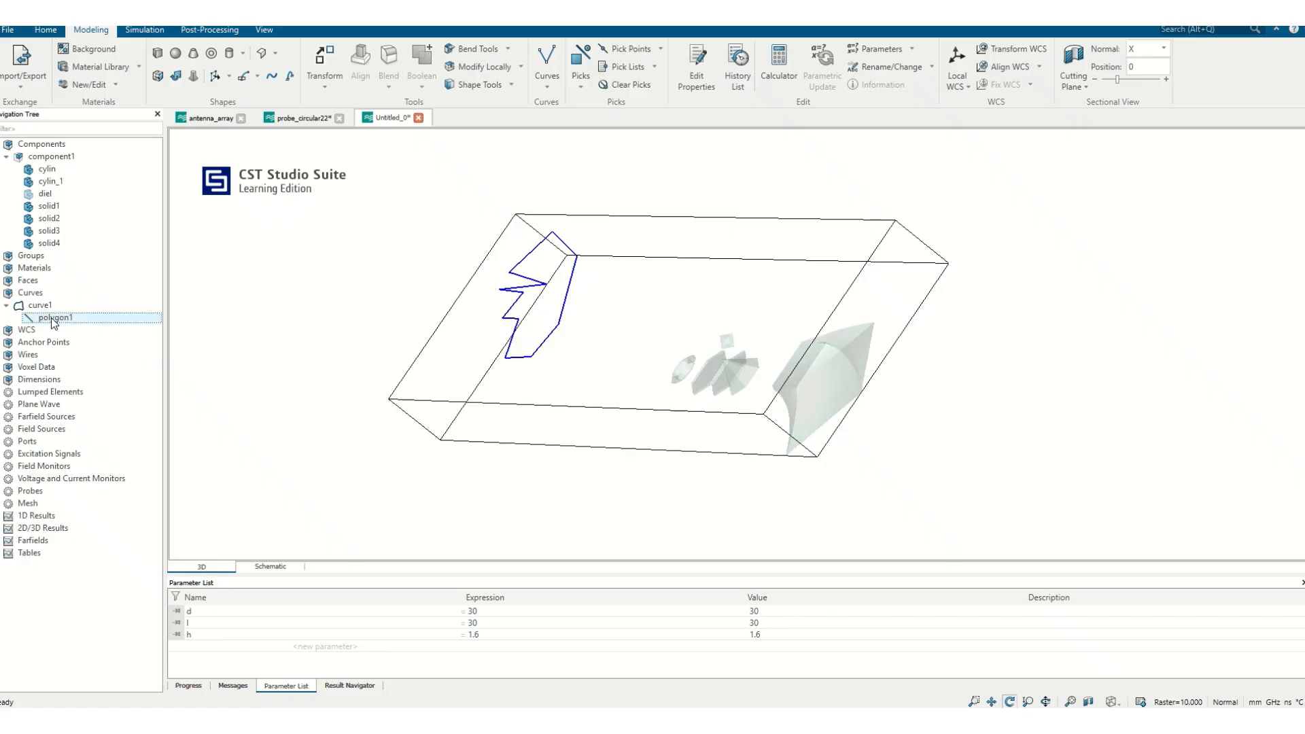
drag(509, 290, 569, 319)
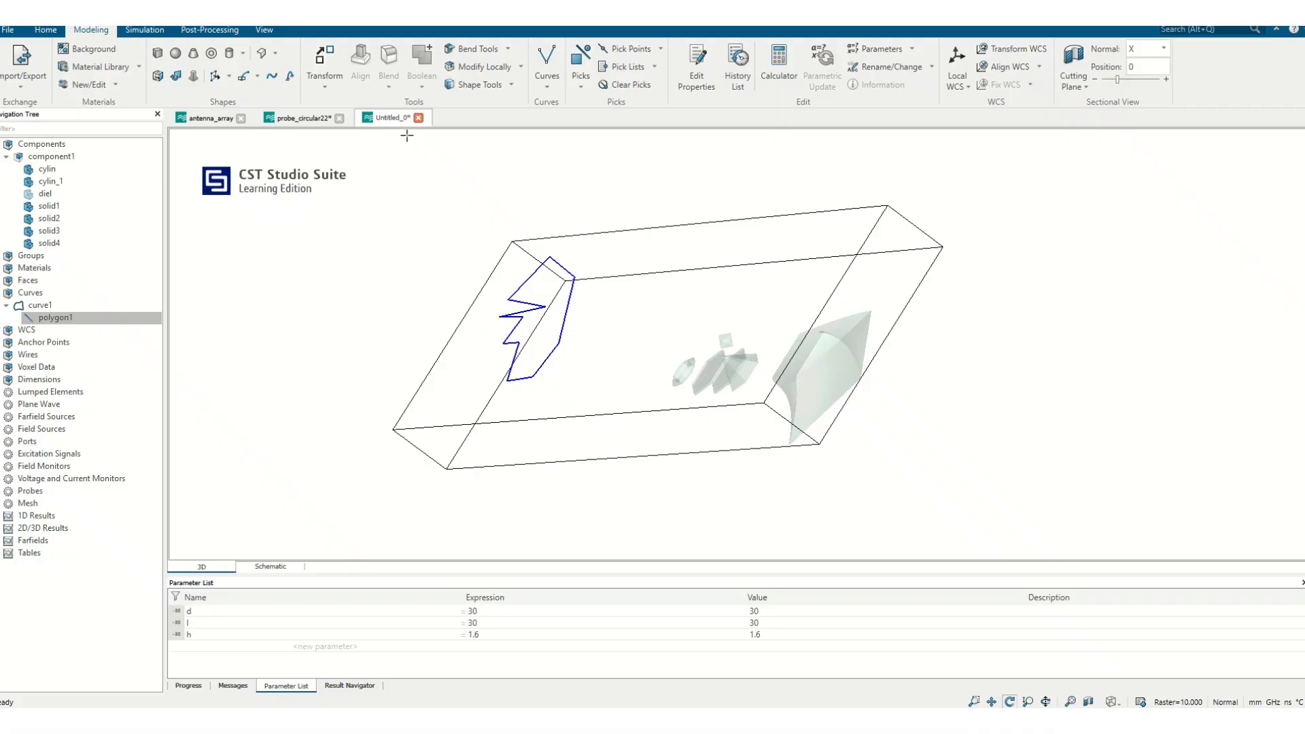
click(215, 77)
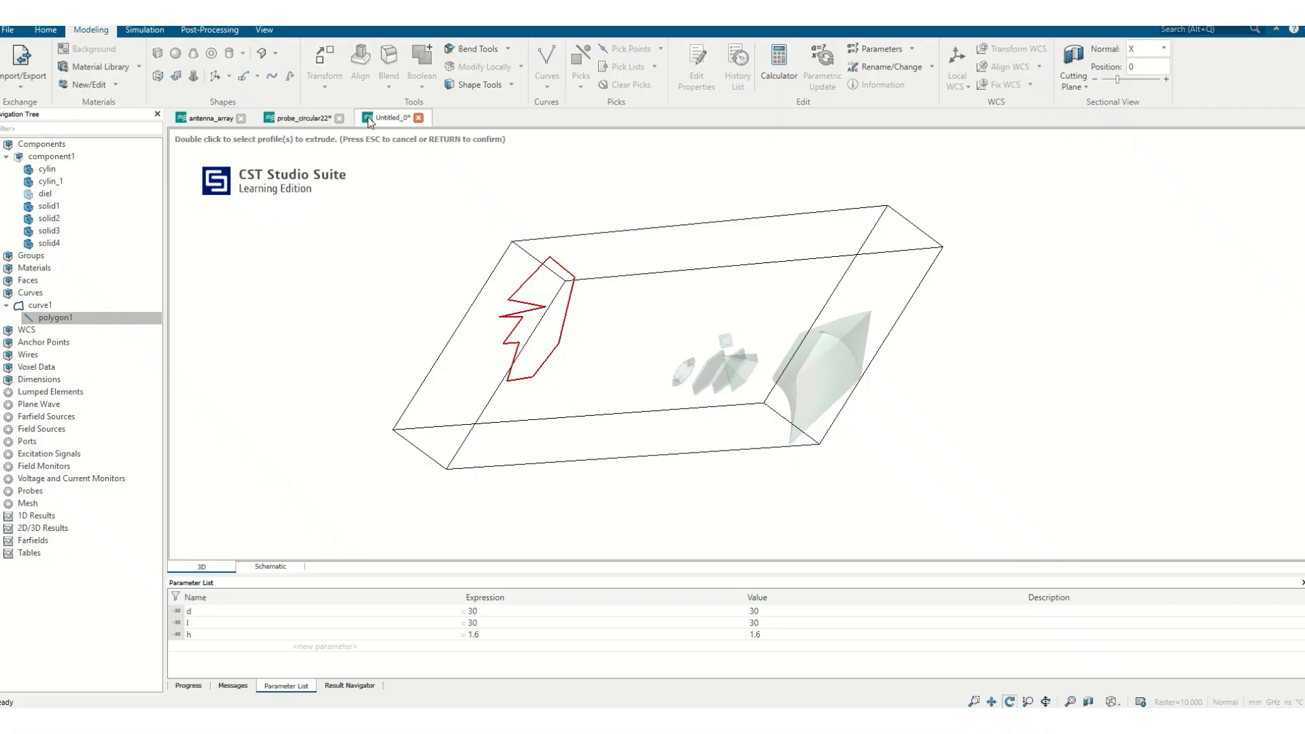
double_click(537, 326)
Set the polygon extrusion's thickness to 20, preview it, and create the solid in FR-4 (loss free) under component1.
click(1169, 175)
double_click(1168, 175)
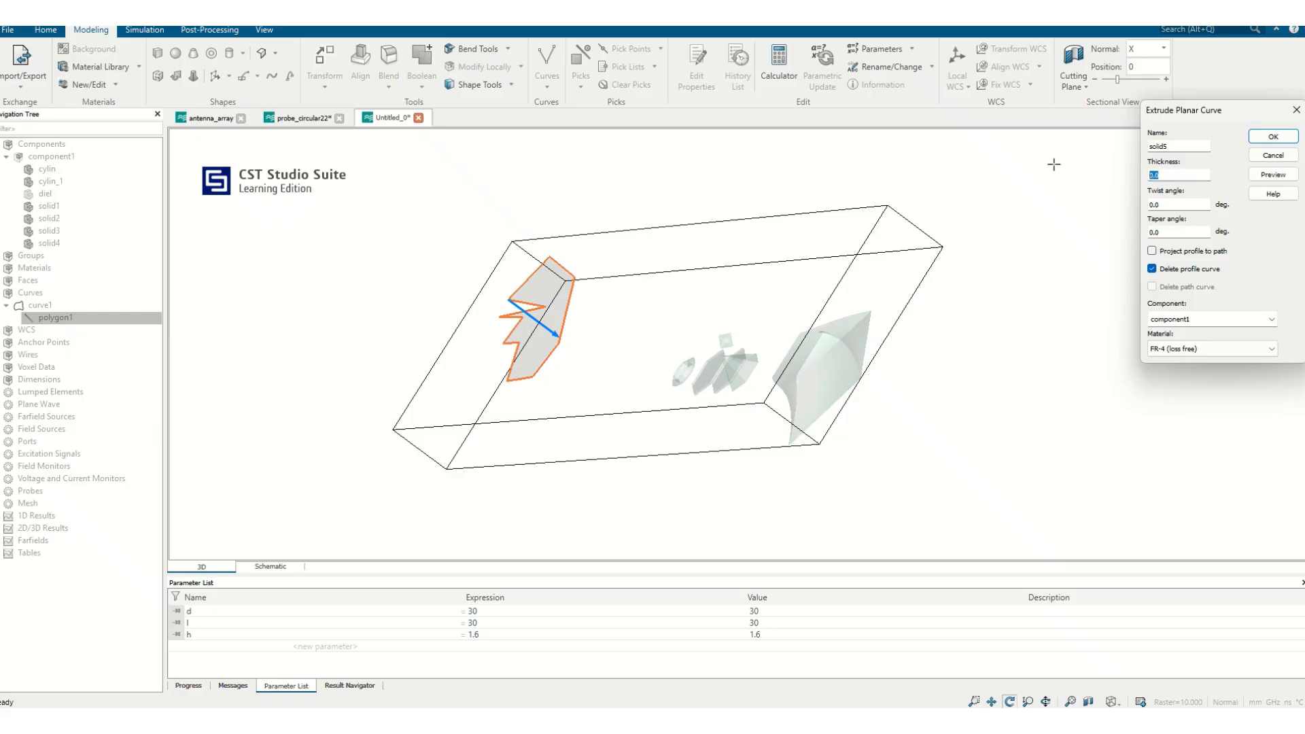
text(20)
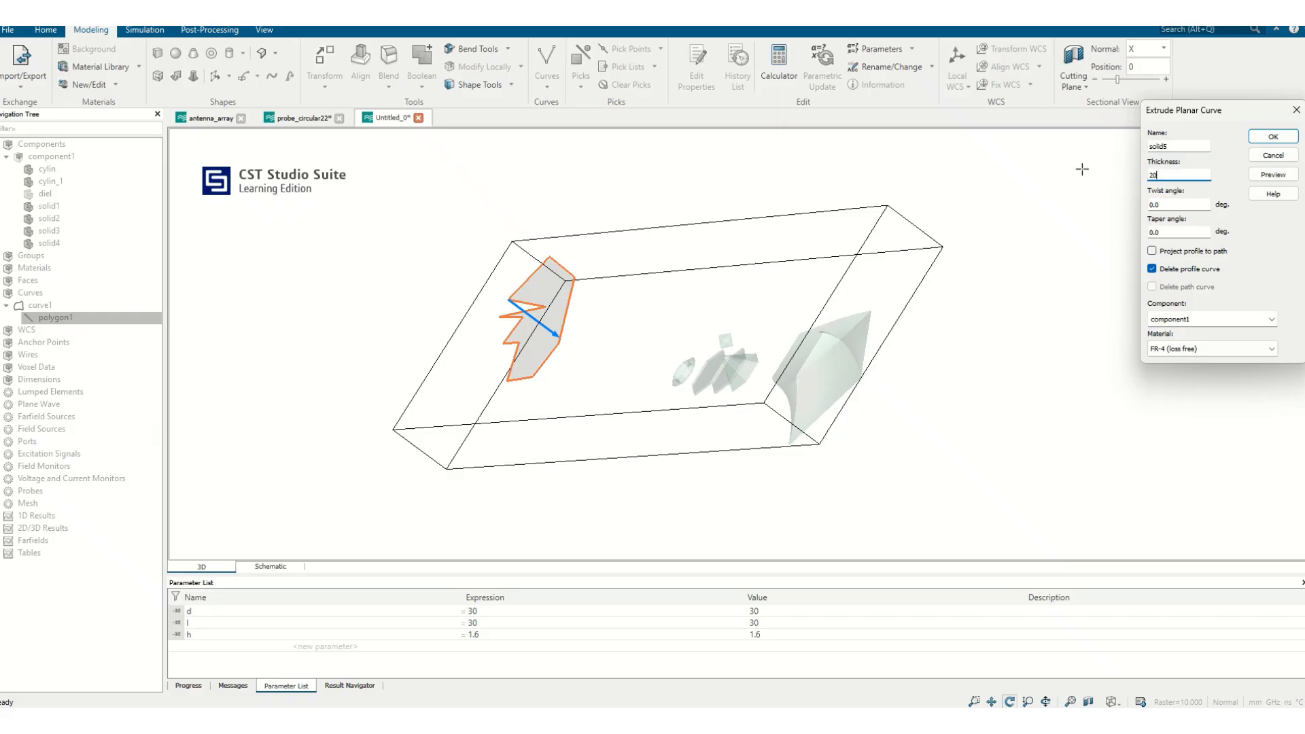
click(1273, 176)
drag(952, 238, 744, 329)
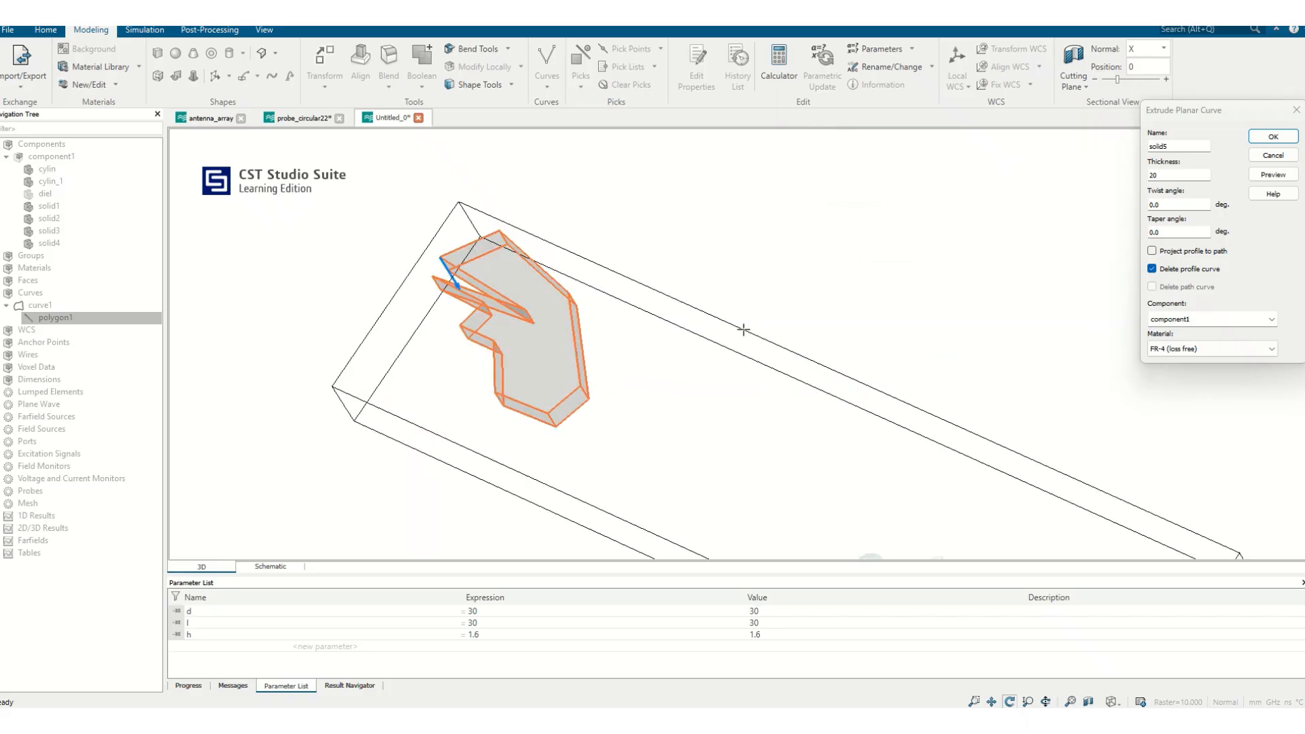
click(1273, 136)
drag(961, 291, 998, 347)
drag(811, 306, 872, 238)
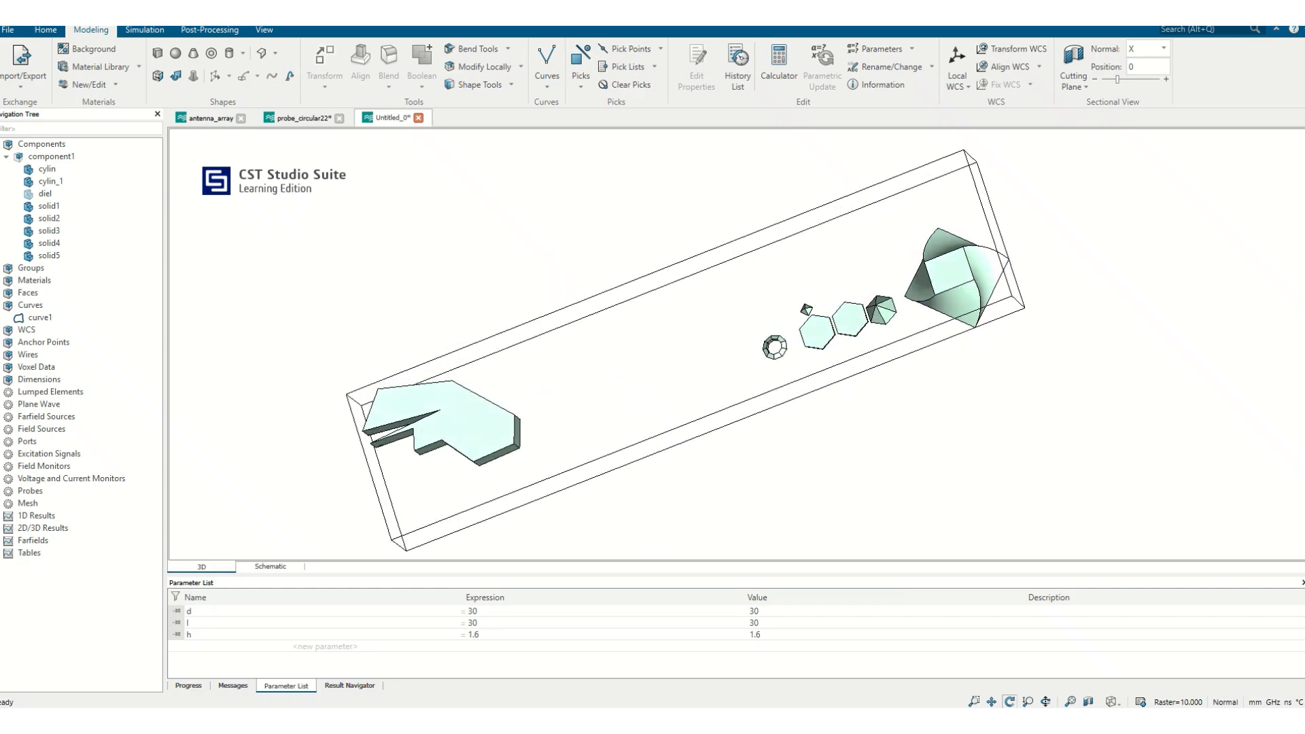